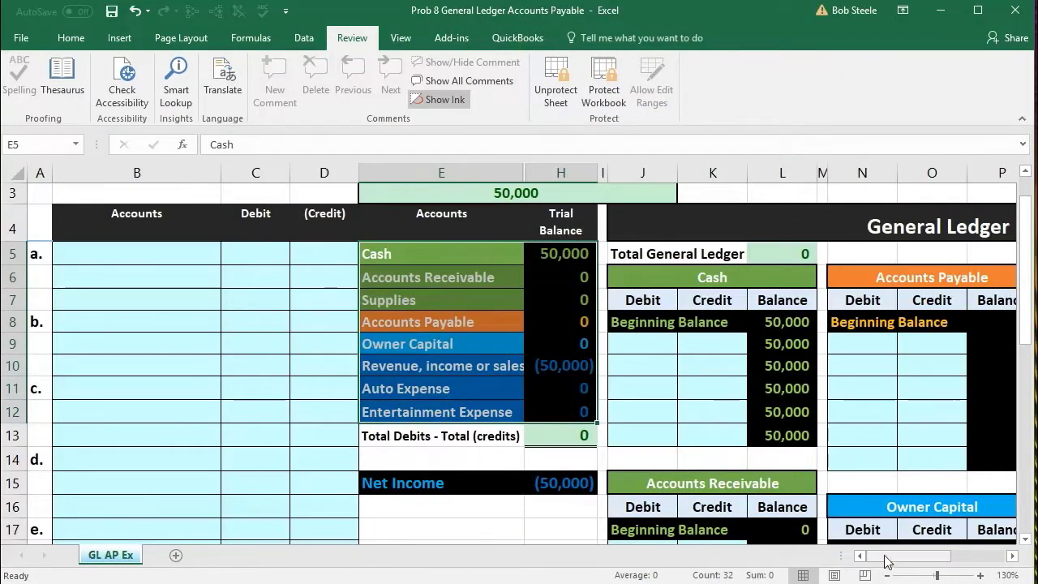
- Look over the journal entry area, trial balance, general ledger accounts and the activity list on the GL AP Ex sheet
{"action": "left_click_drag", "start_coordinate": [886, 560], "coordinate": [910, 559]}
{"action": "scroll", "coordinate": [448, 381], "scroll_direction": "down", "scroll_amount": 2}
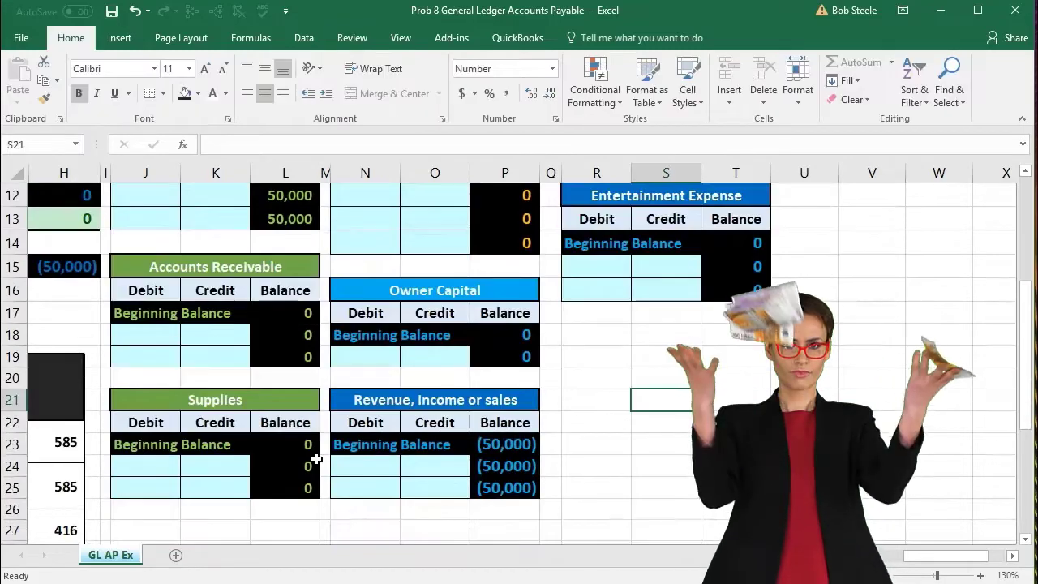
{"action": "left_click_drag", "start_coordinate": [929, 561], "coordinate": [916, 559]}
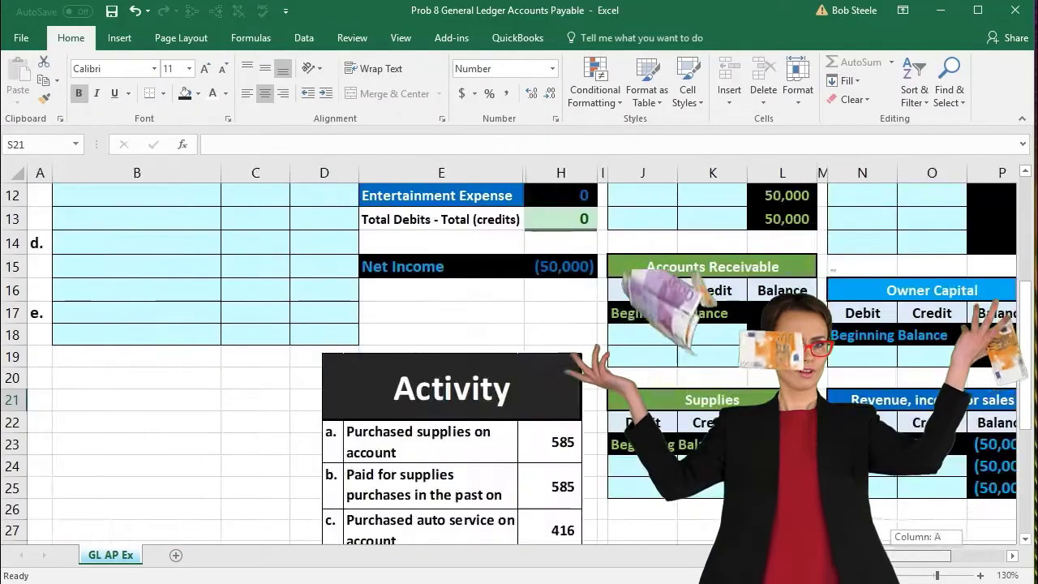
{"action": "scroll", "coordinate": [497, 492], "scroll_direction": "up", "scroll_amount": 3}
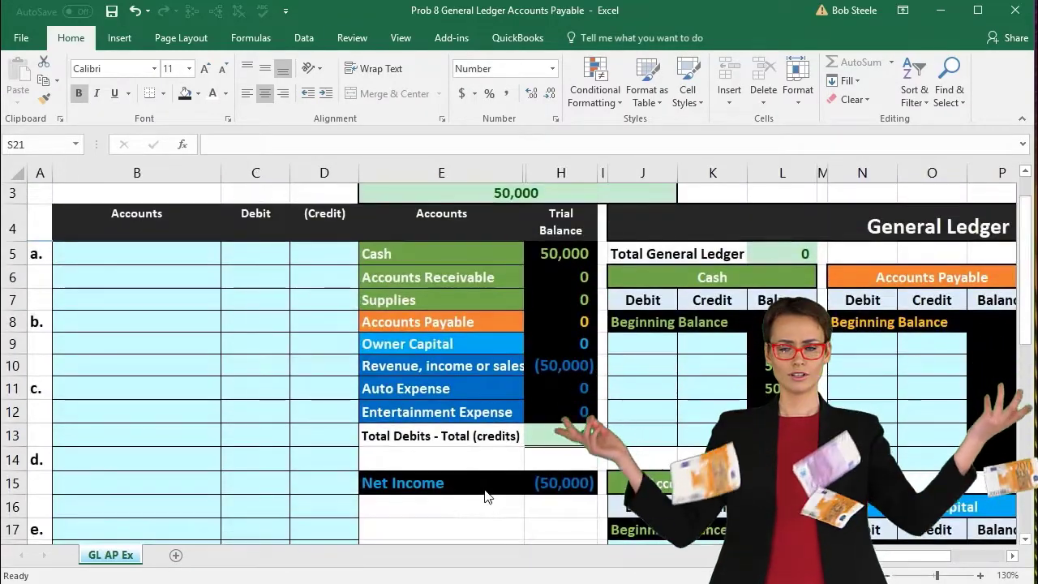
{"action": "left_click", "coordinate": [438, 412]}
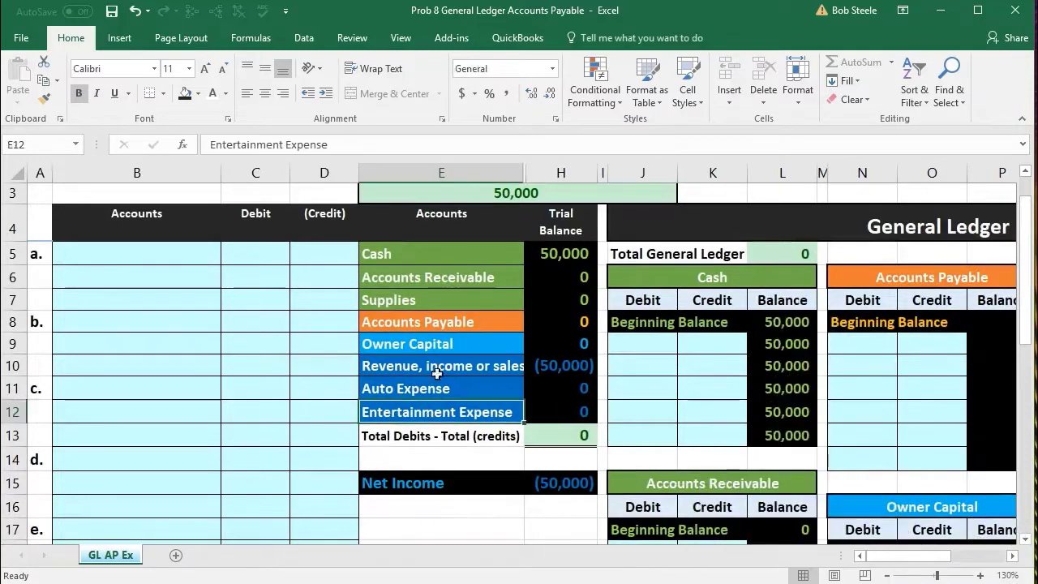
{"action": "left_click", "coordinate": [405, 324]}
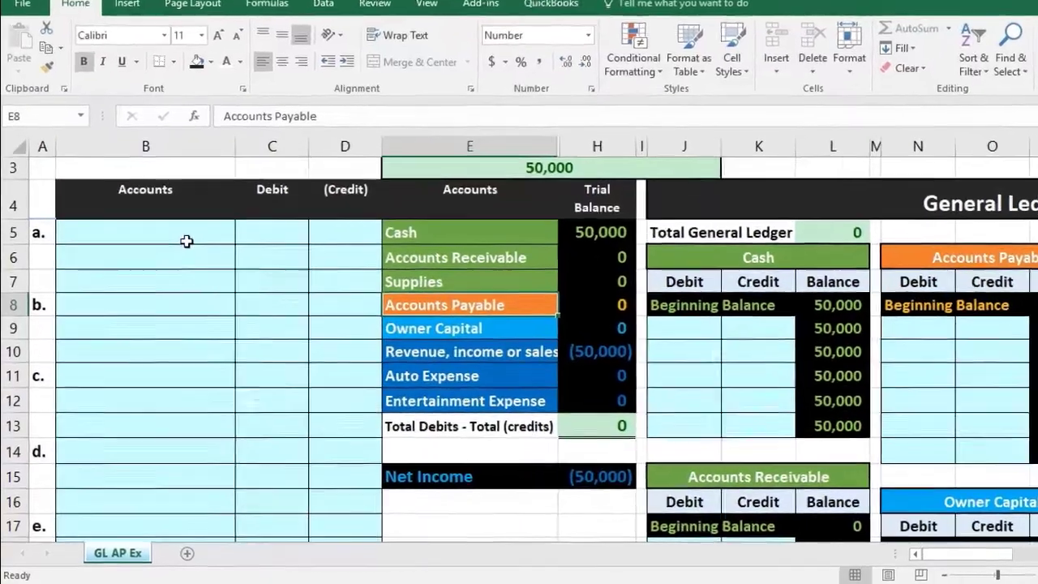
{"action": "left_click", "coordinate": [180, 256]}
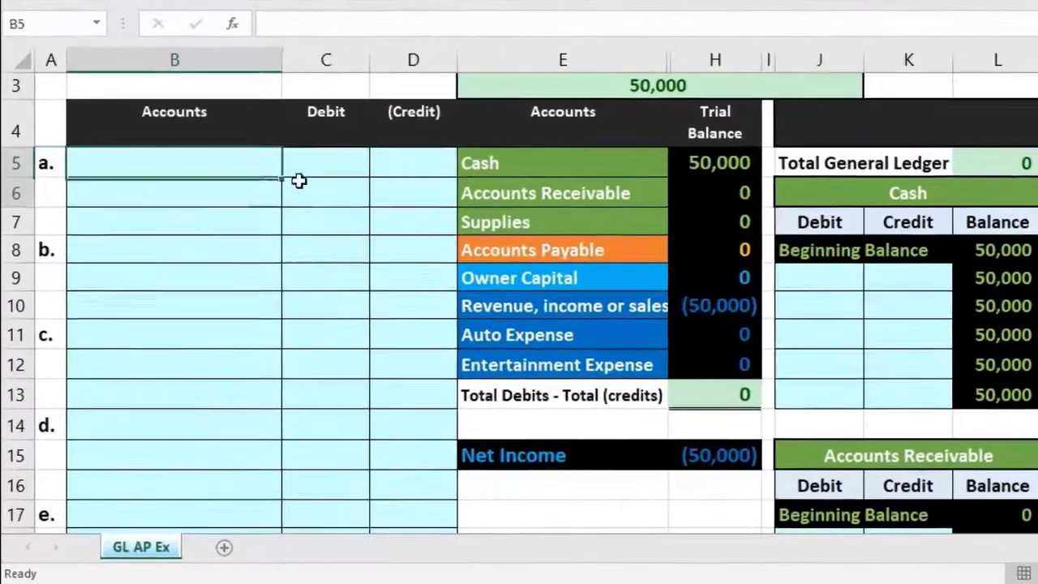
{"action": "left_click_drag", "start_coordinate": [299, 180], "coordinate": [374, 190]}
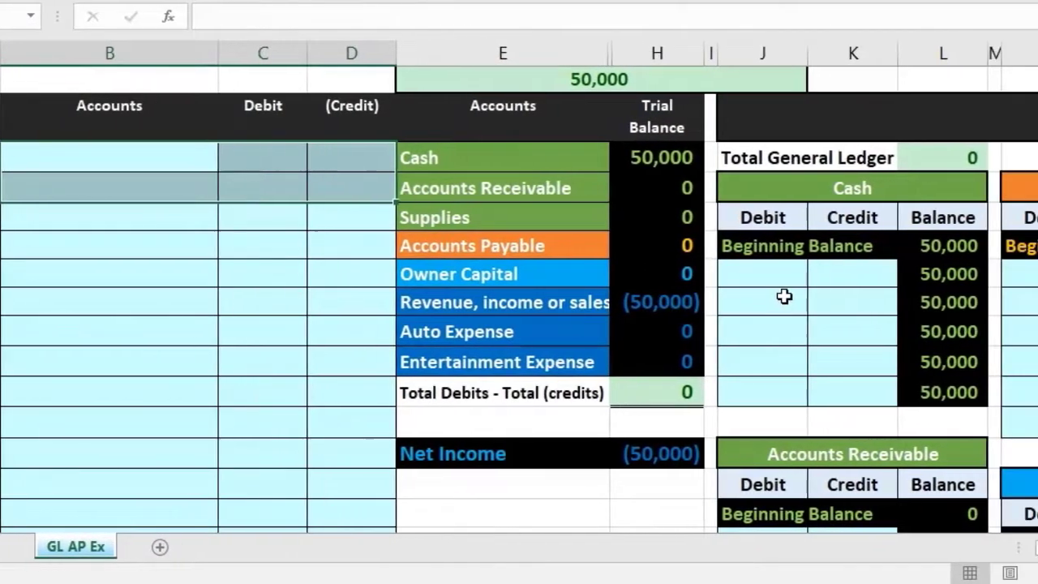
{"action": "left_click", "coordinate": [851, 297]}
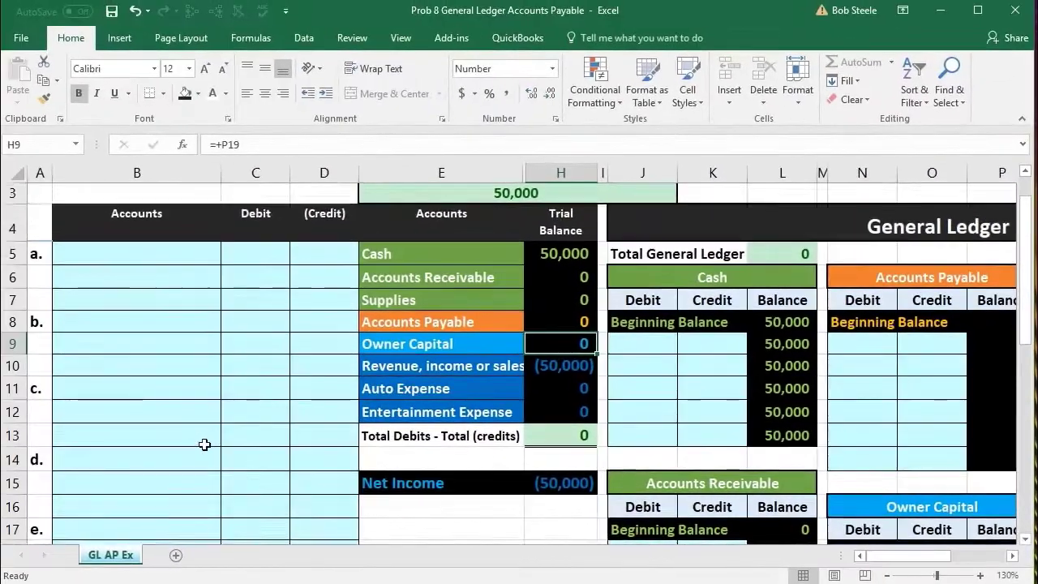
{"action": "scroll", "coordinate": [204, 444], "scroll_direction": "down", "scroll_amount": 2}
{"action": "scroll", "coordinate": [204, 444], "scroll_direction": "down", "scroll_amount": 2}
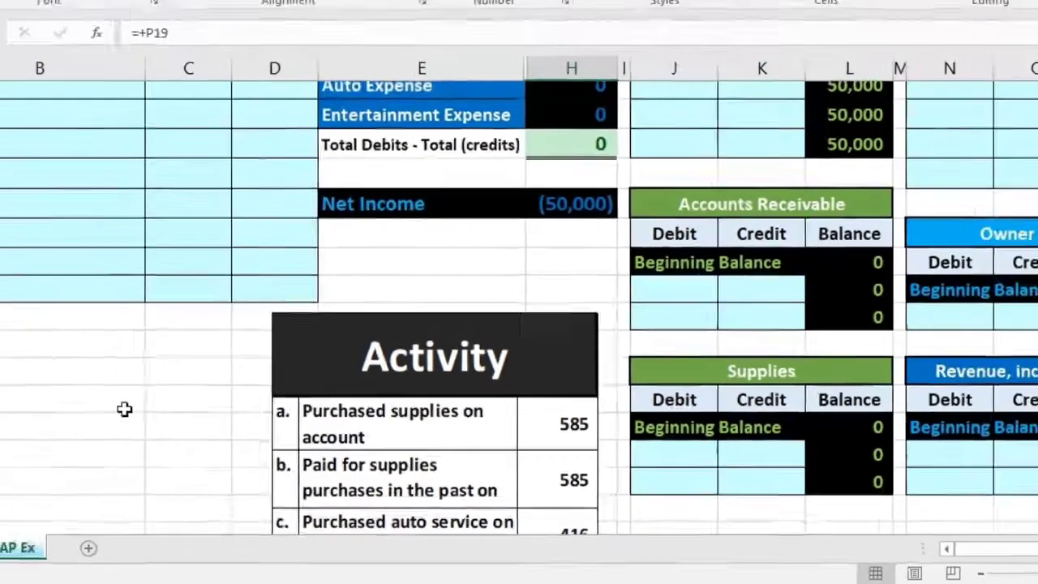
{"action": "scroll", "coordinate": [204, 444], "scroll_direction": "up", "scroll_amount": 3}
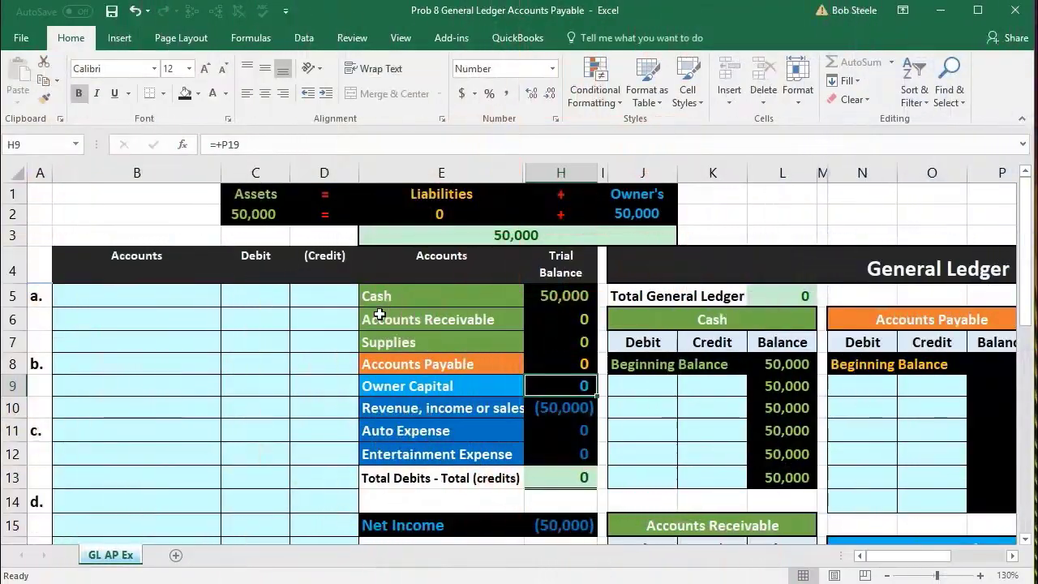
- Copy the Supplies account name from the trial balance into B5 as values only, for transaction a
{"action": "left_click", "coordinate": [383, 364]}
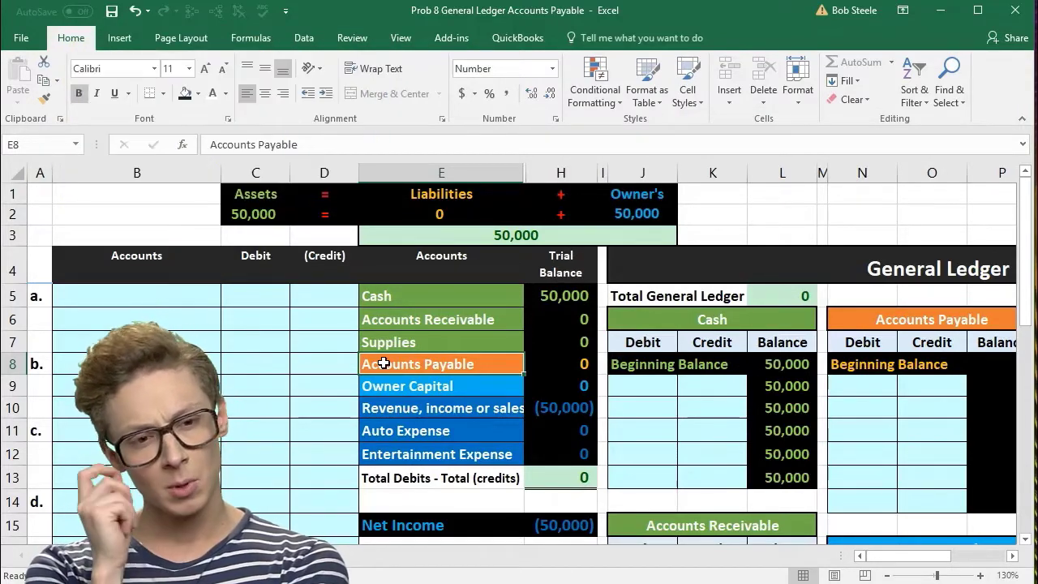
{"action": "left_click", "coordinate": [398, 342]}
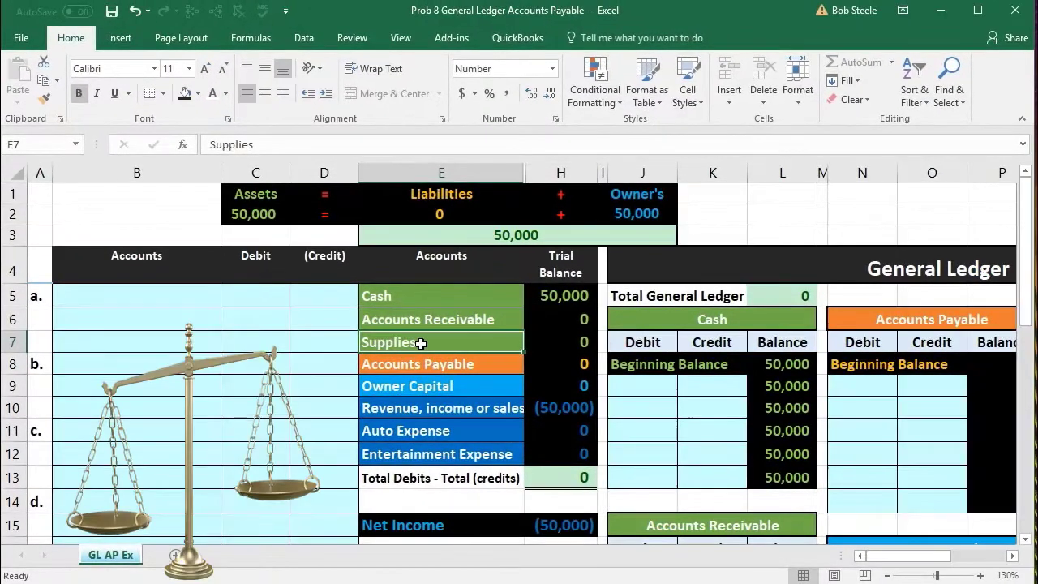
{"action": "right_click", "coordinate": [464, 321]}
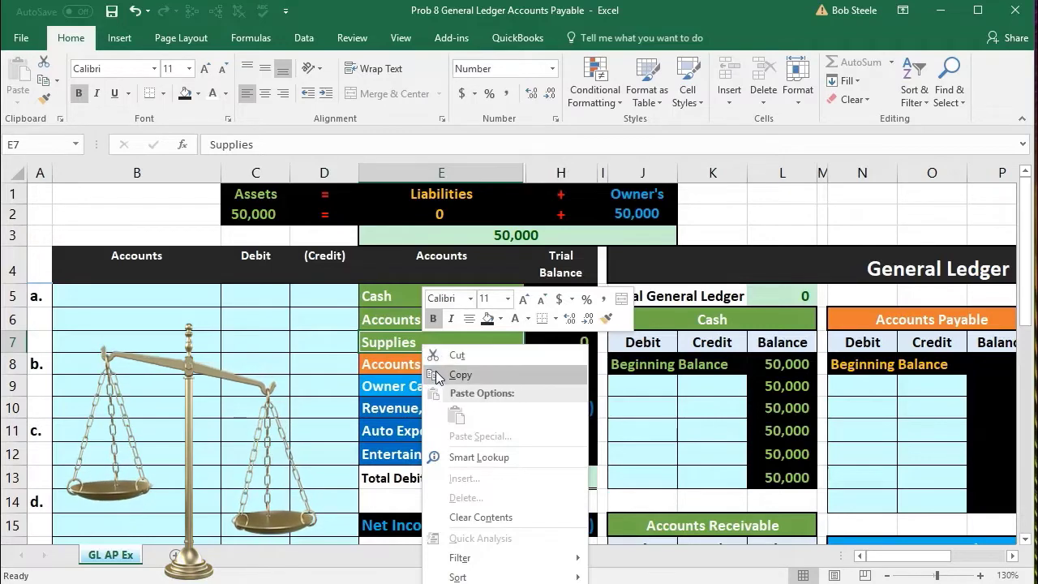
{"action": "left_click", "coordinate": [436, 373]}
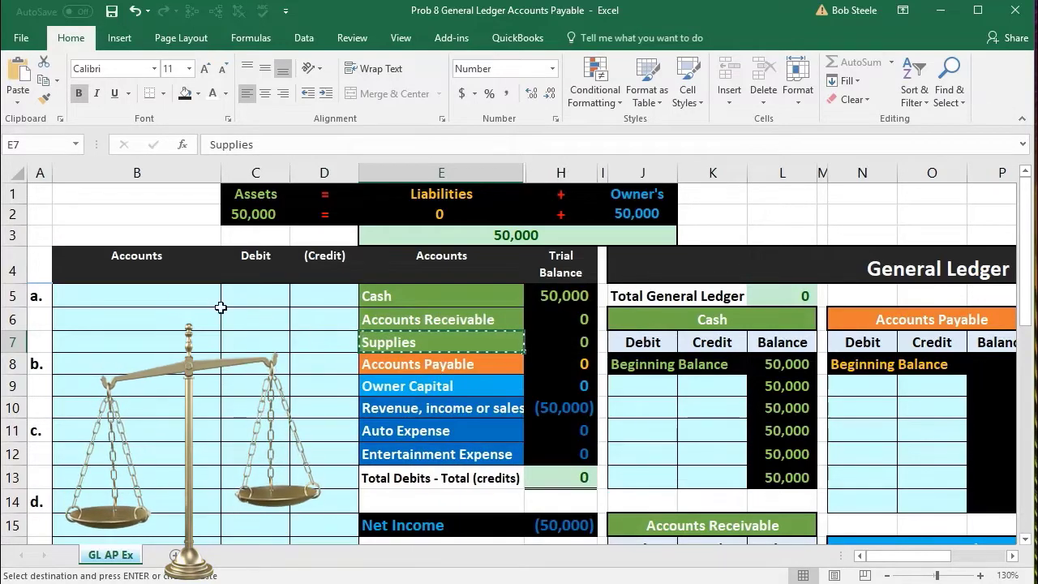
{"action": "left_click", "coordinate": [161, 297]}
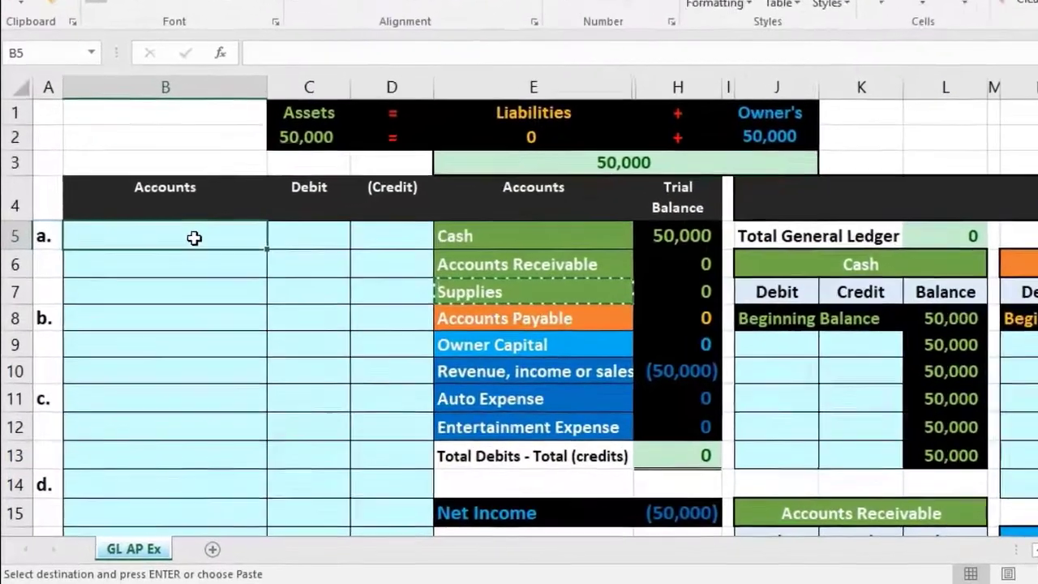
{"action": "right_click", "coordinate": [160, 298]}
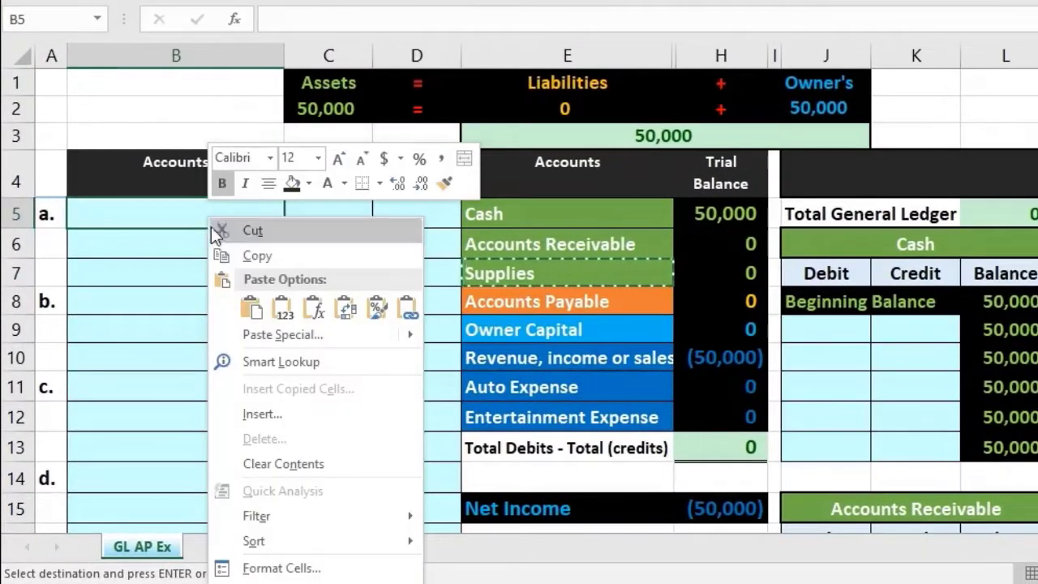
{"action": "left_click", "coordinate": [245, 298]}
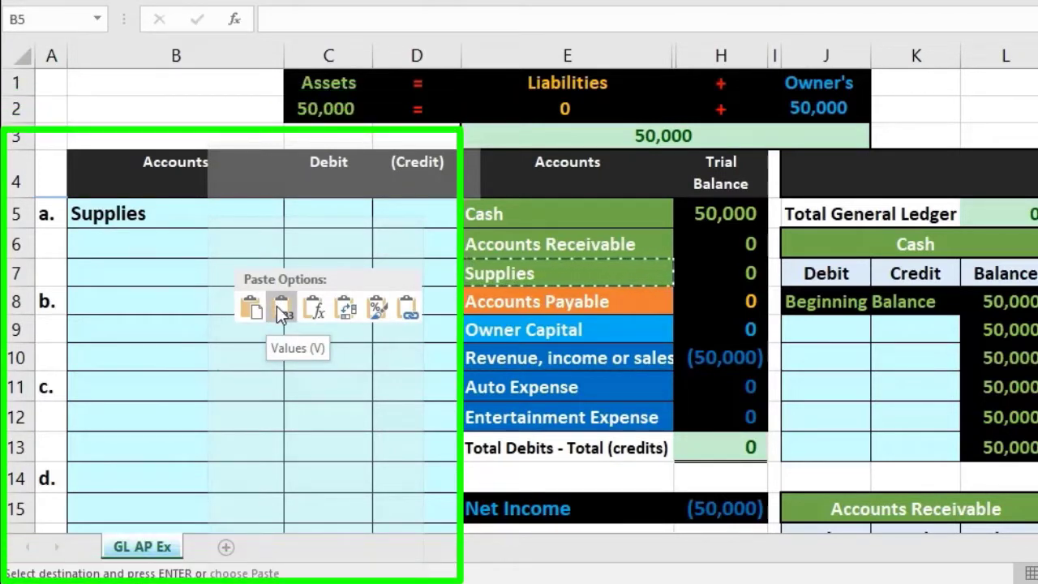
{"action": "left_click", "coordinate": [276, 306]}
- Enter 585 as the Supplies debit in C5 and credit the same amount in D6 with the formula =-C5
{"action": "left_click", "coordinate": [322, 232]}
{"action": "left_click", "coordinate": [328, 214]}
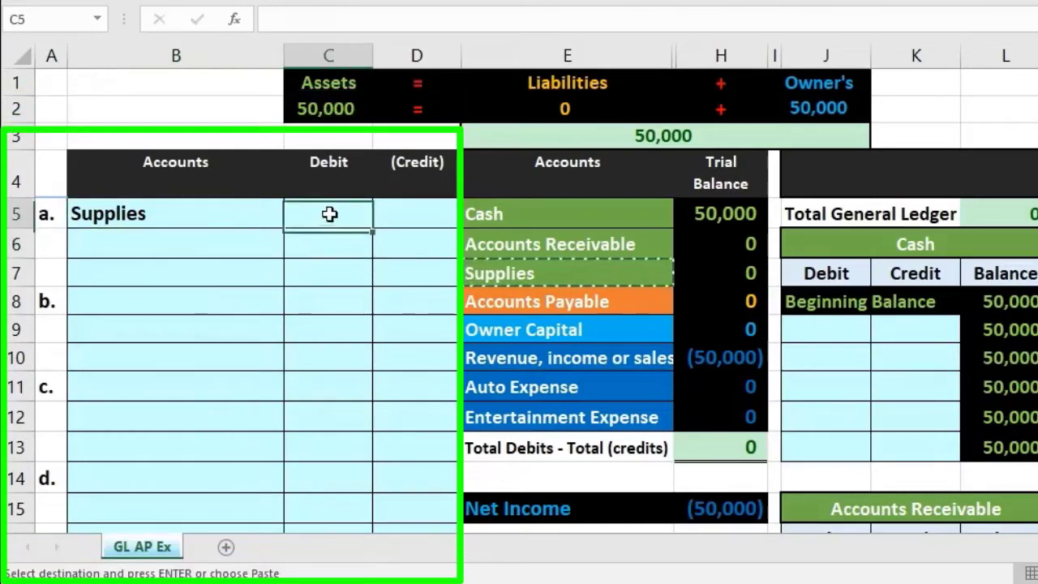
{"action": "scroll", "coordinate": [329, 240], "scroll_direction": "down", "scroll_amount": 3}
{"action": "scroll", "coordinate": [329, 240], "scroll_direction": "up", "scroll_amount": 3}
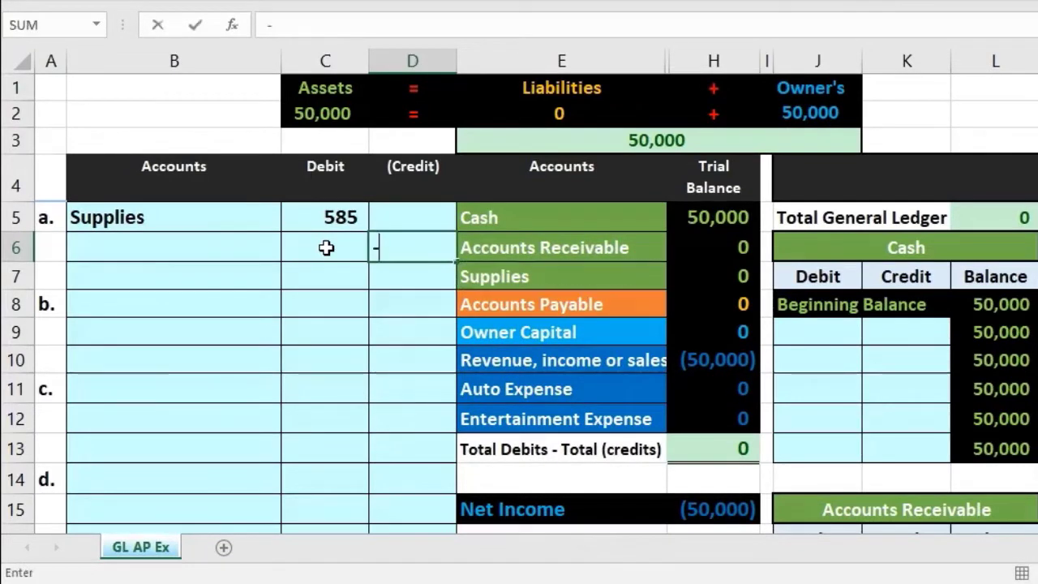
{"action": "left_click", "coordinate": [331, 217]}
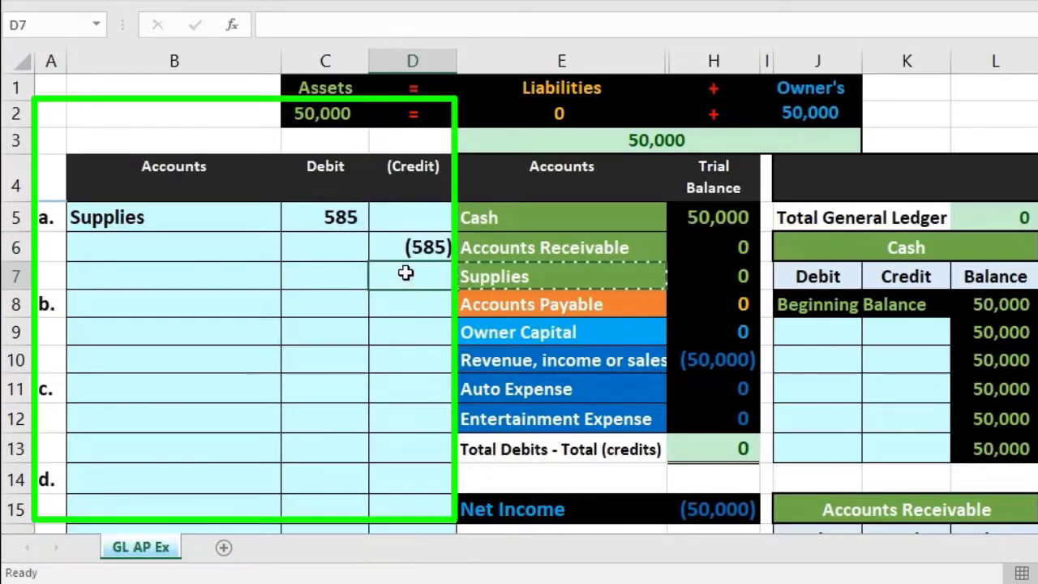
{"action": "left_click", "coordinate": [407, 248]}
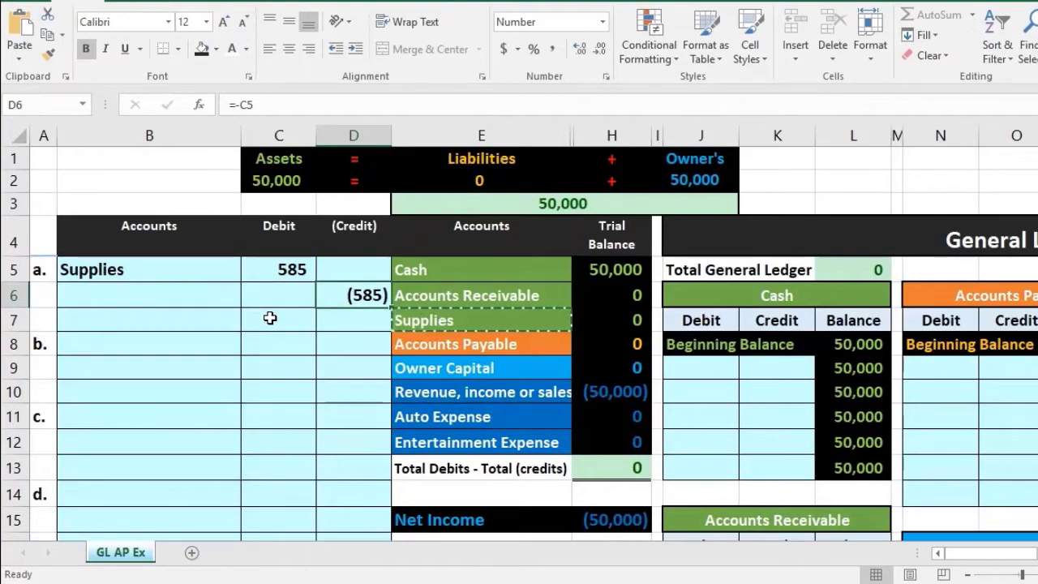
{"action": "left_click", "coordinate": [270, 318]}
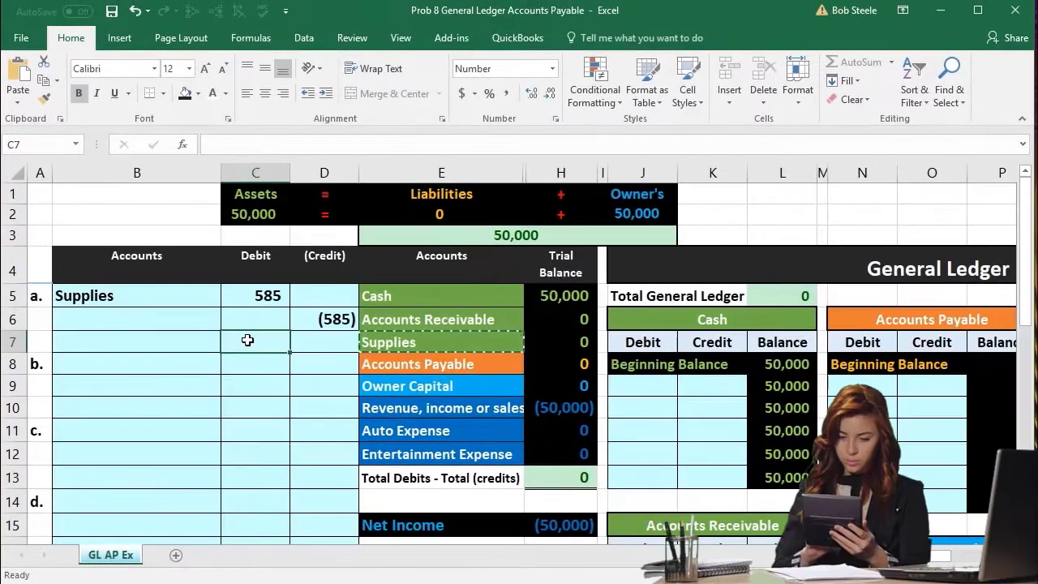
- Copy the Accounts Payable account name from the trial balance into B6 as values only, for the credit line
{"action": "left_click", "coordinate": [192, 319]}
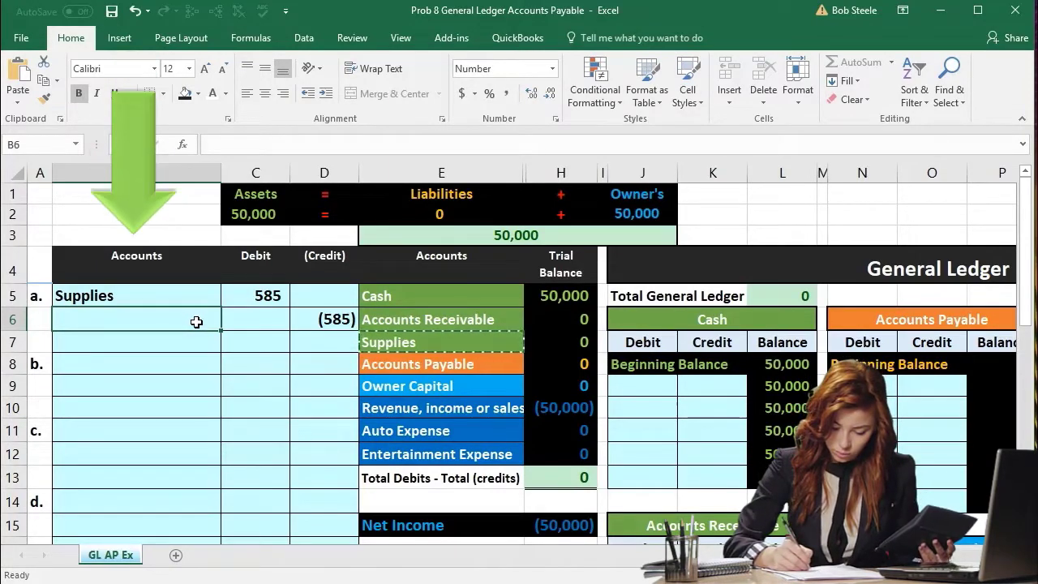
{"action": "left_click", "coordinate": [415, 364]}
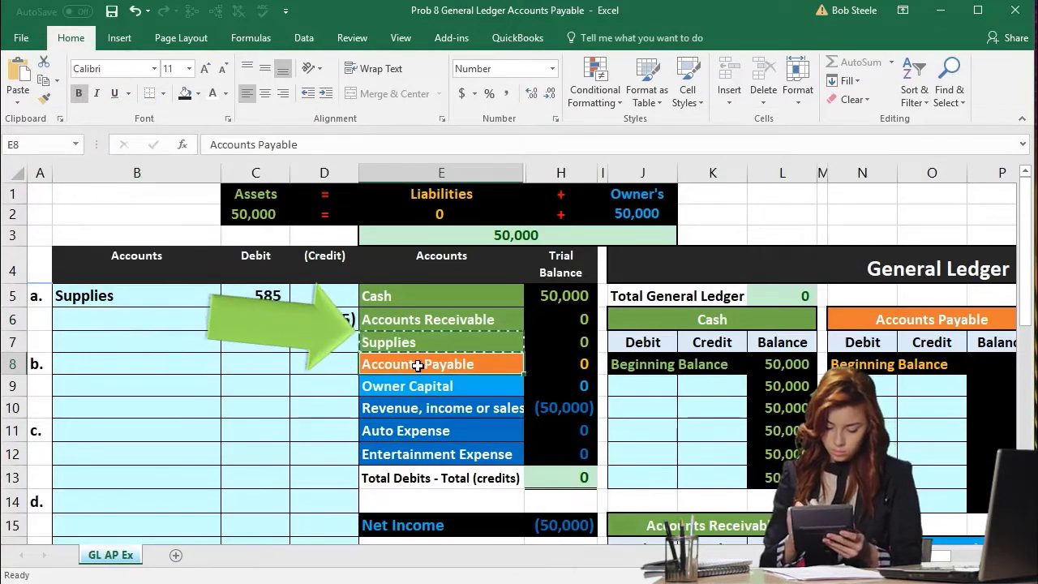
{"action": "scroll", "coordinate": [417, 366], "scroll_direction": "down", "scroll_amount": 3}
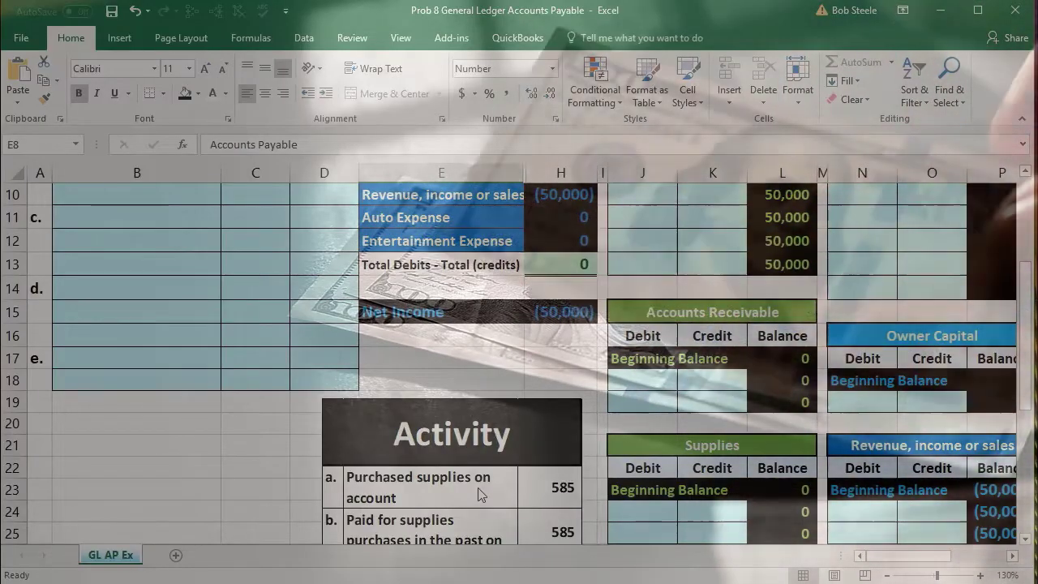
{"action": "scroll", "coordinate": [478, 495], "scroll_direction": "up", "scroll_amount": 3}
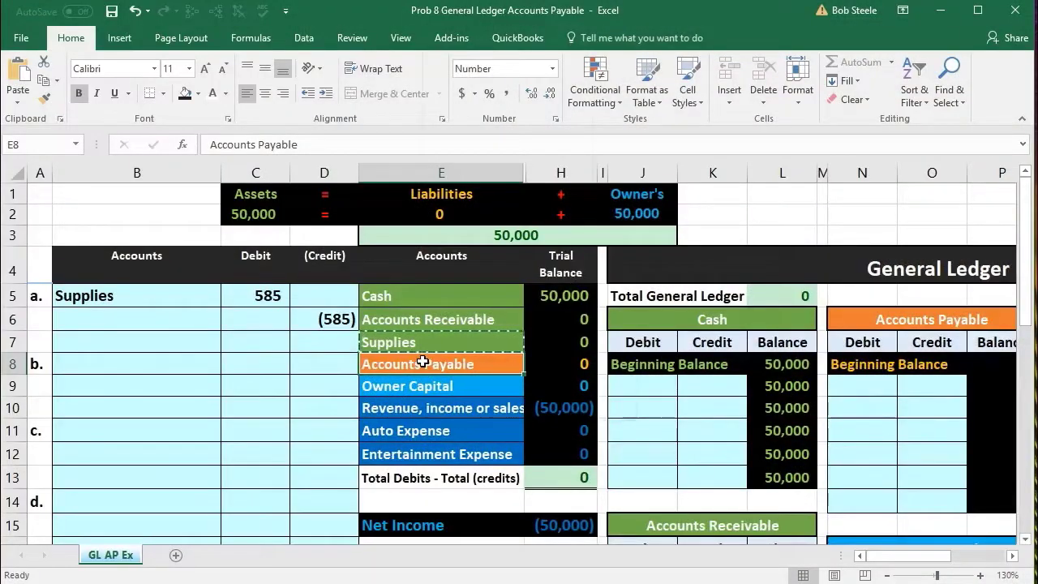
{"action": "right_click", "coordinate": [422, 362]}
{"action": "left_click", "coordinate": [445, 50]}
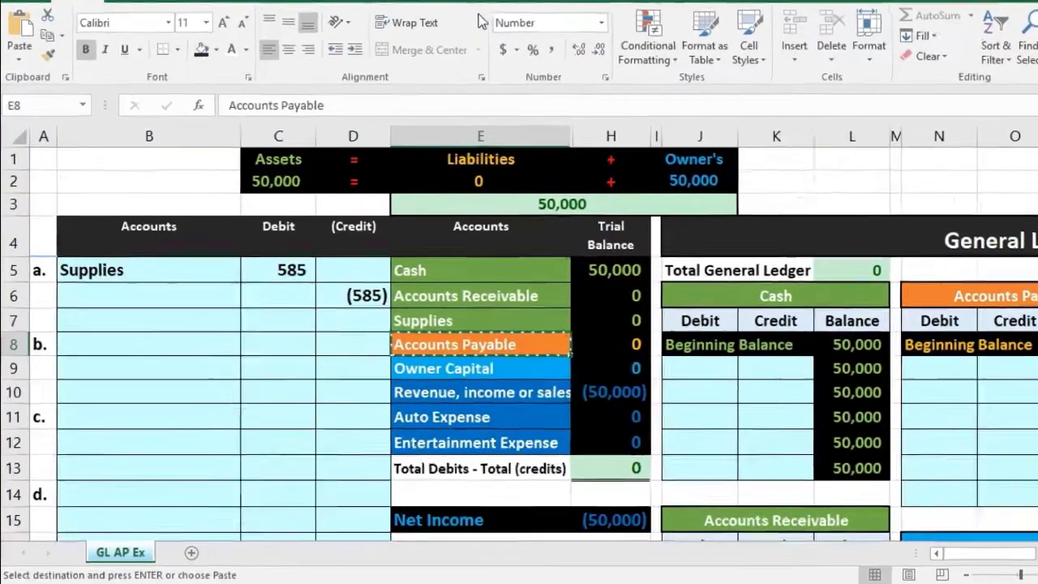
{"action": "left_click", "coordinate": [147, 314]}
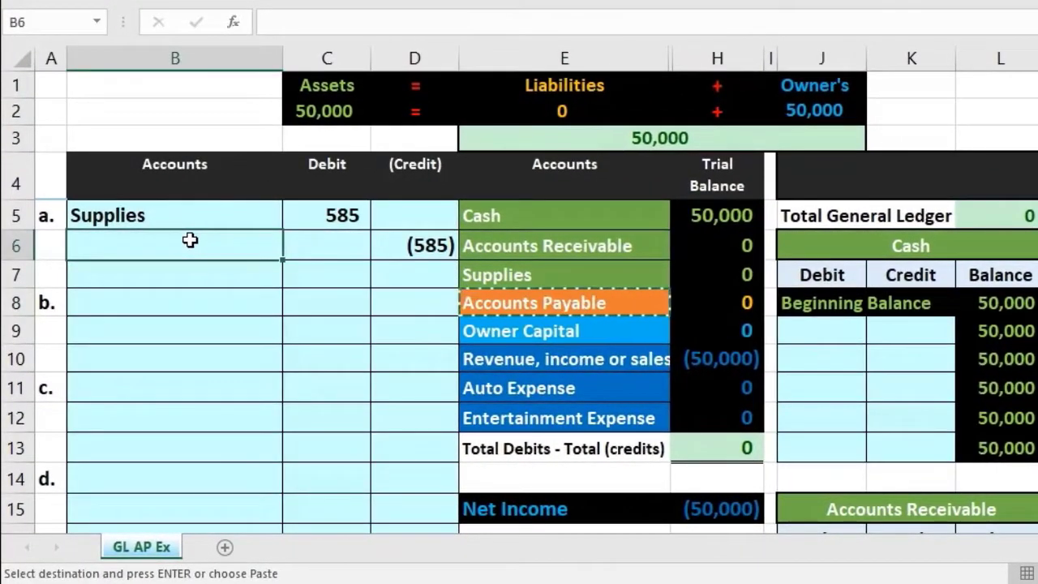
{"action": "right_click", "coordinate": [191, 241]}
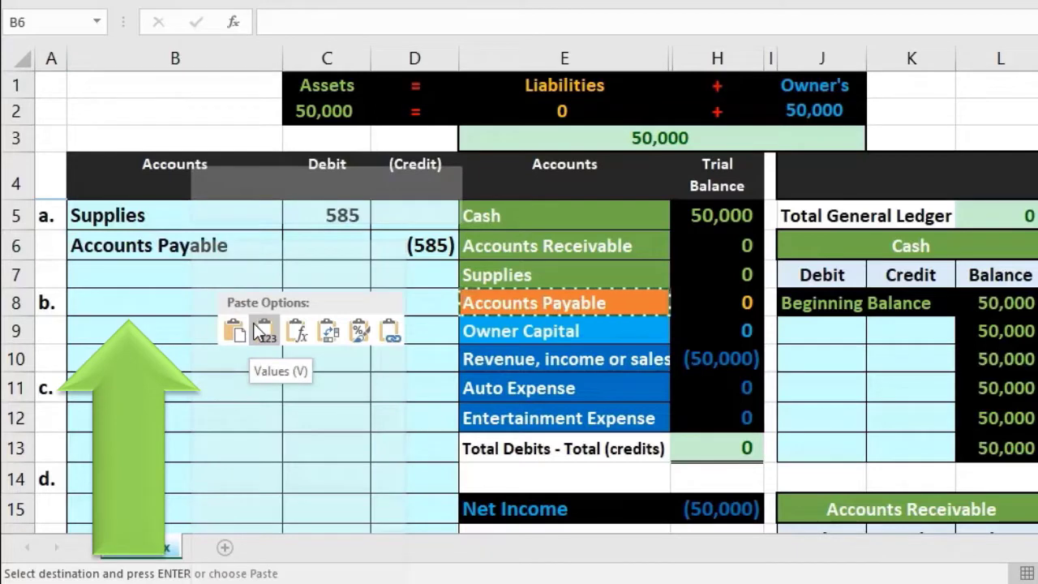
{"action": "left_click", "coordinate": [255, 324]}
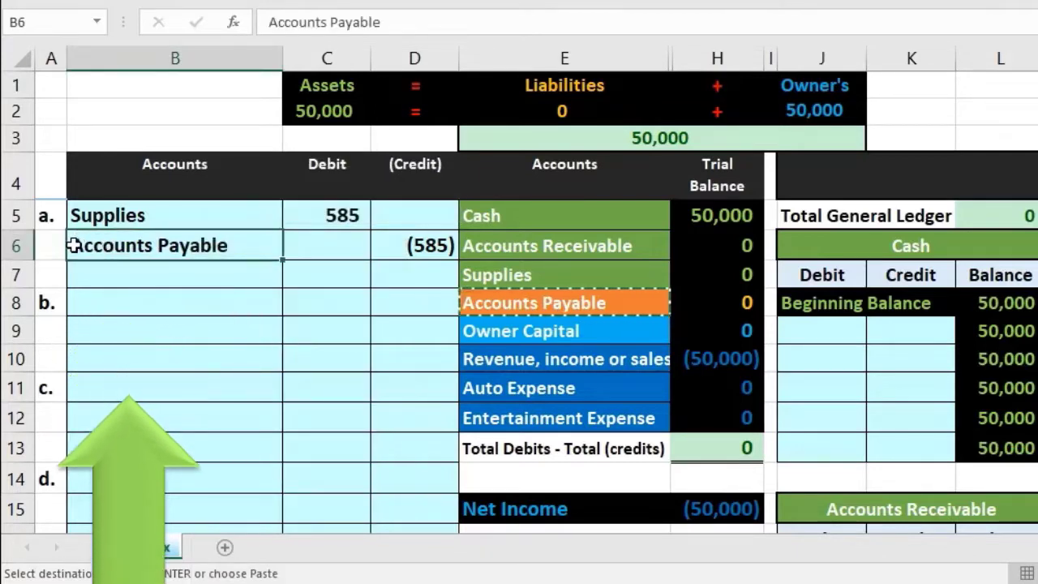
- Indent the Accounts Payable name in B6 and check the debit and credit cells of entry a
{"action": "double_click", "coordinate": [71, 245]}
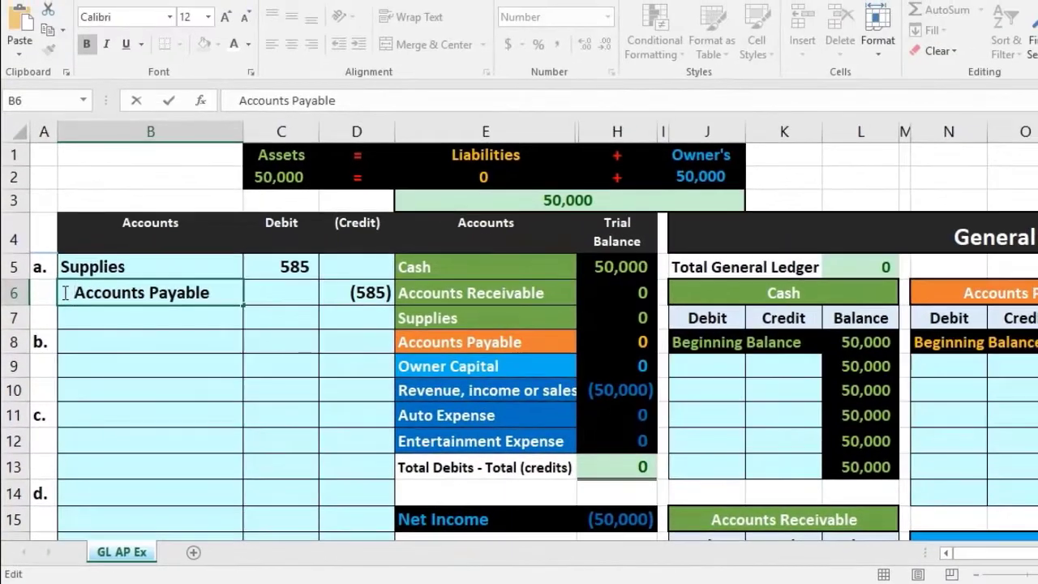
{"action": "key", "text": "Return"}
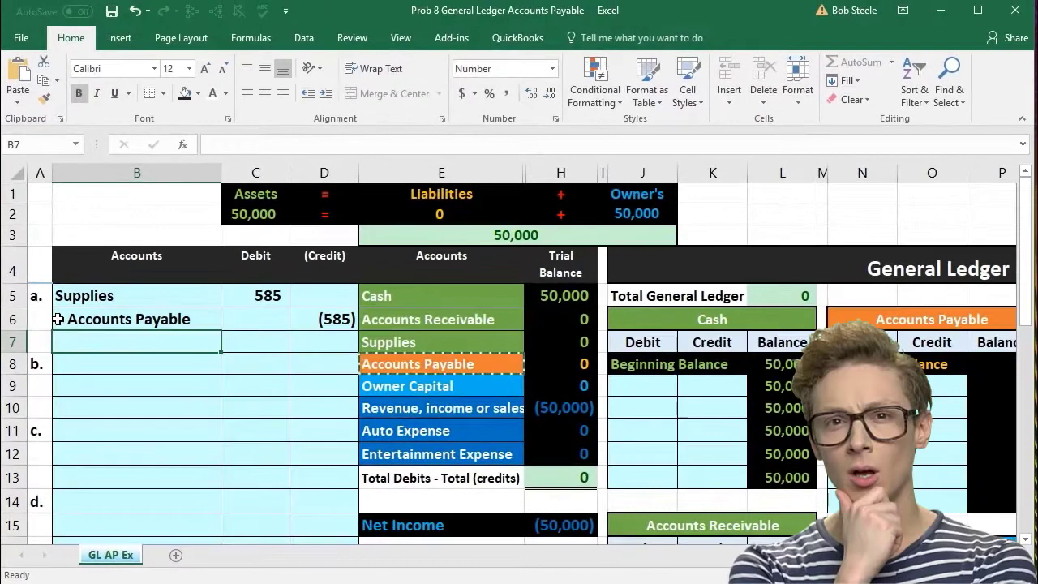
{"action": "left_click", "coordinate": [67, 318]}
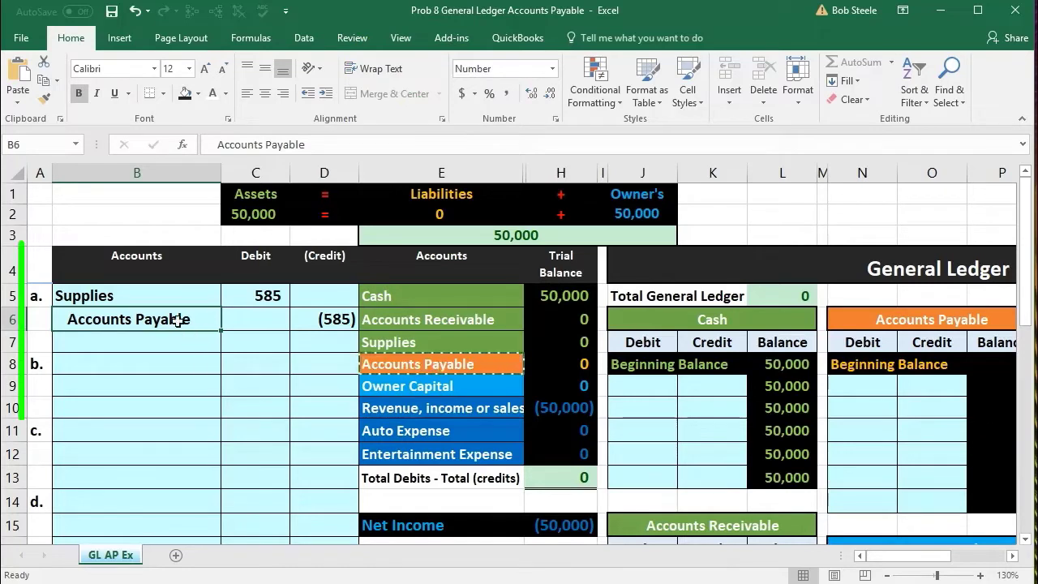
{"action": "left_click_drag", "start_coordinate": [215, 313], "coordinate": [321, 309]}
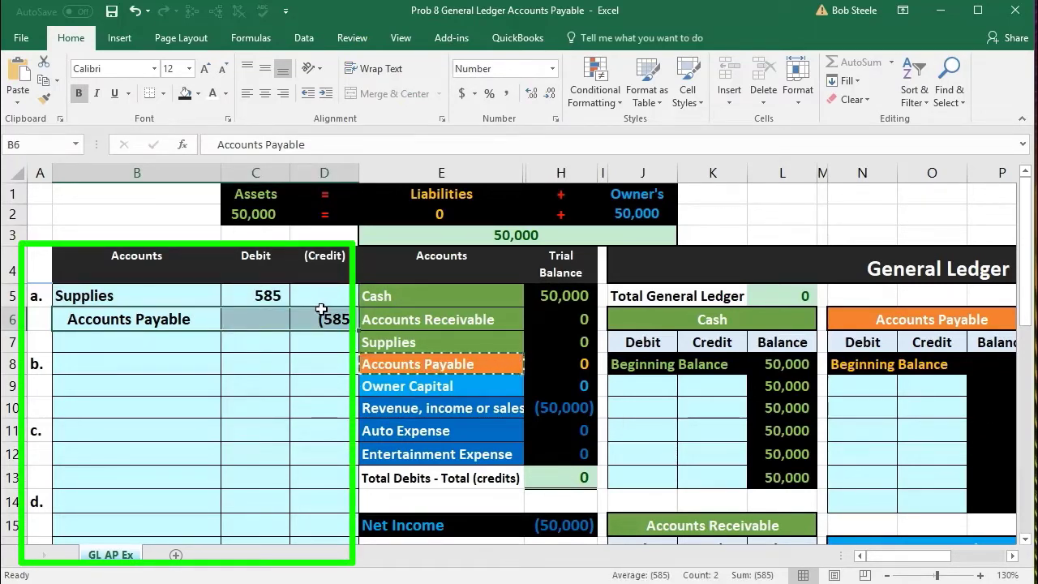
{"action": "left_click", "coordinate": [268, 297]}
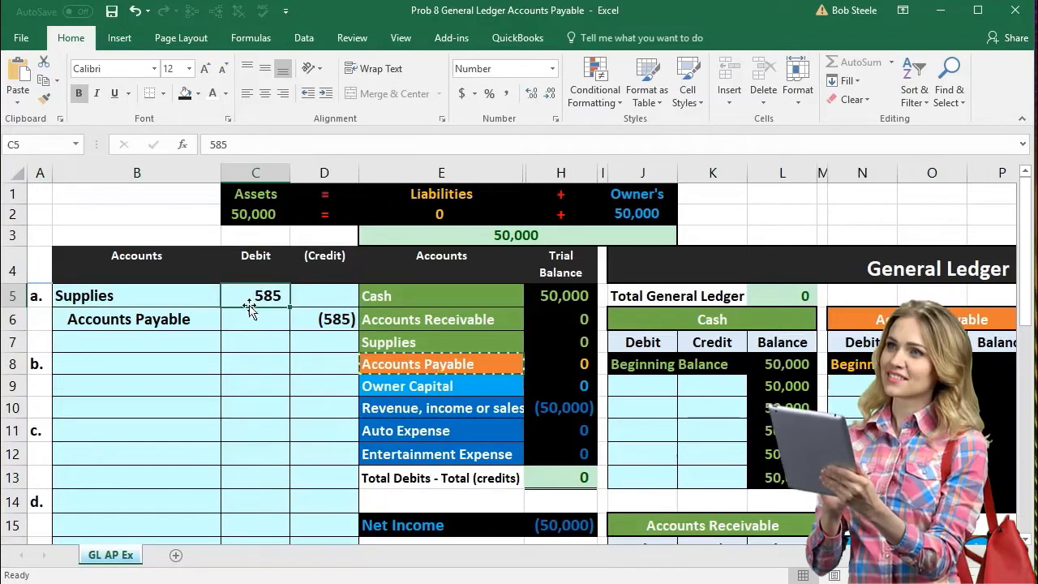
- Review the debit and credit lines of journal entry a against the Accounts Payable and Supplies accounts in the trial balance
{"action": "left_click_drag", "start_coordinate": [202, 317], "coordinate": [295, 316]}
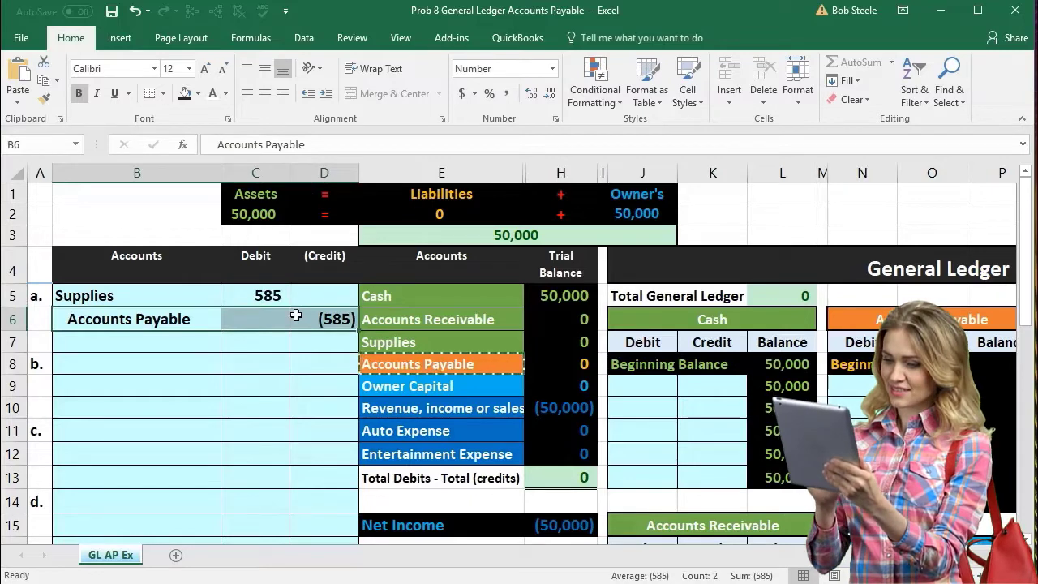
{"action": "left_click", "coordinate": [546, 366]}
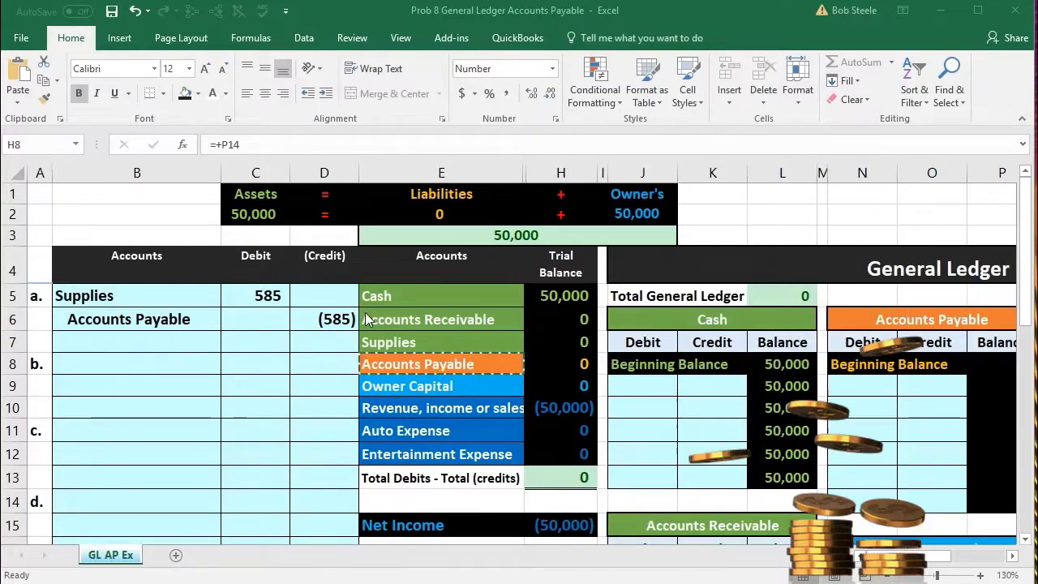
{"action": "left_click", "coordinate": [339, 316]}
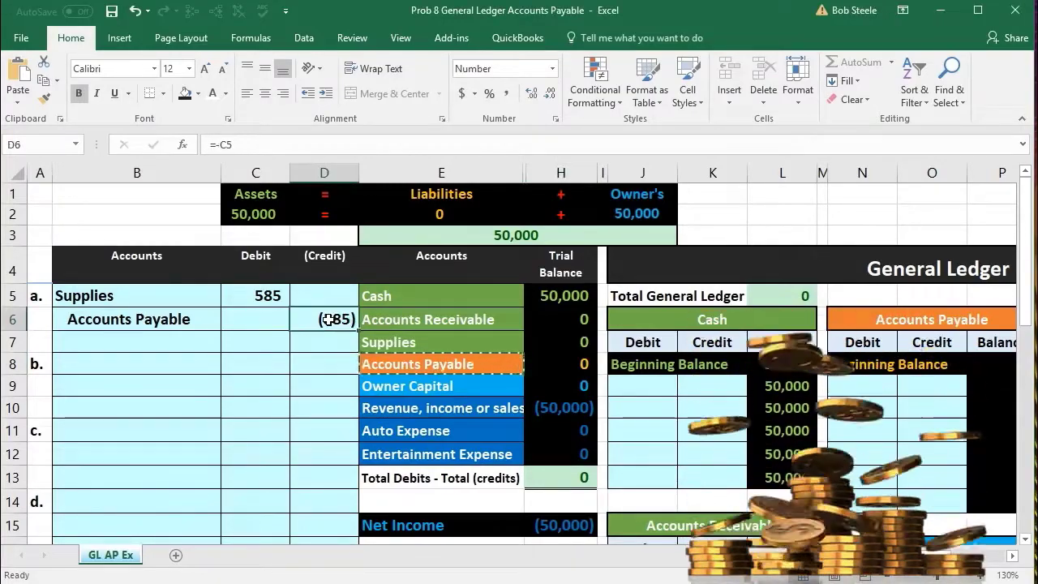
{"action": "left_click", "coordinate": [263, 298]}
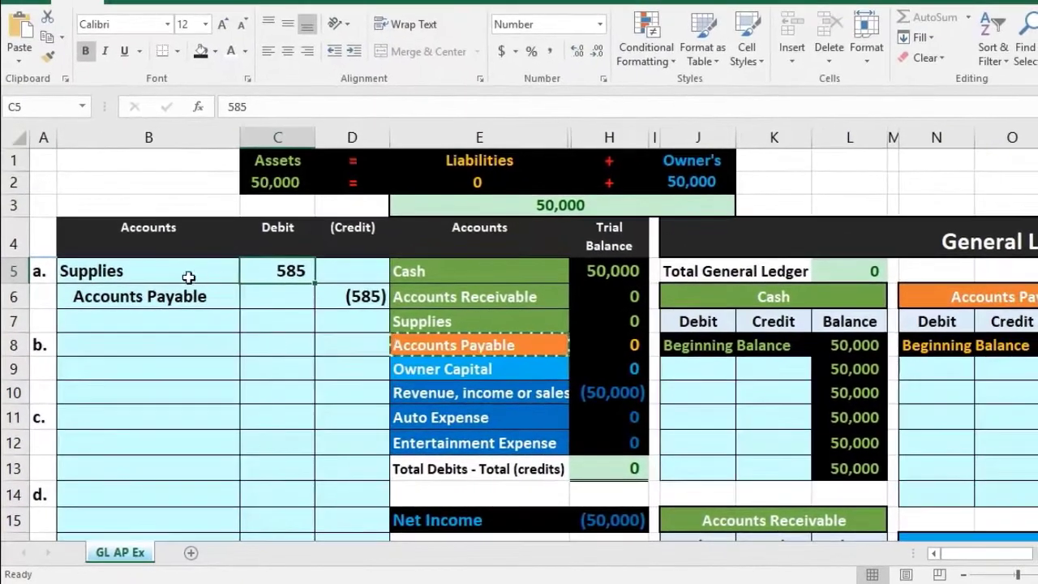
{"action": "mouse_move", "coordinate": [154, 270]}
{"action": "left_mouse_down"}
{"action": "mouse_move", "coordinate": [335, 269]}
{"action": "mouse_move", "coordinate": [336, 294]}
{"action": "left_mouse_up"}
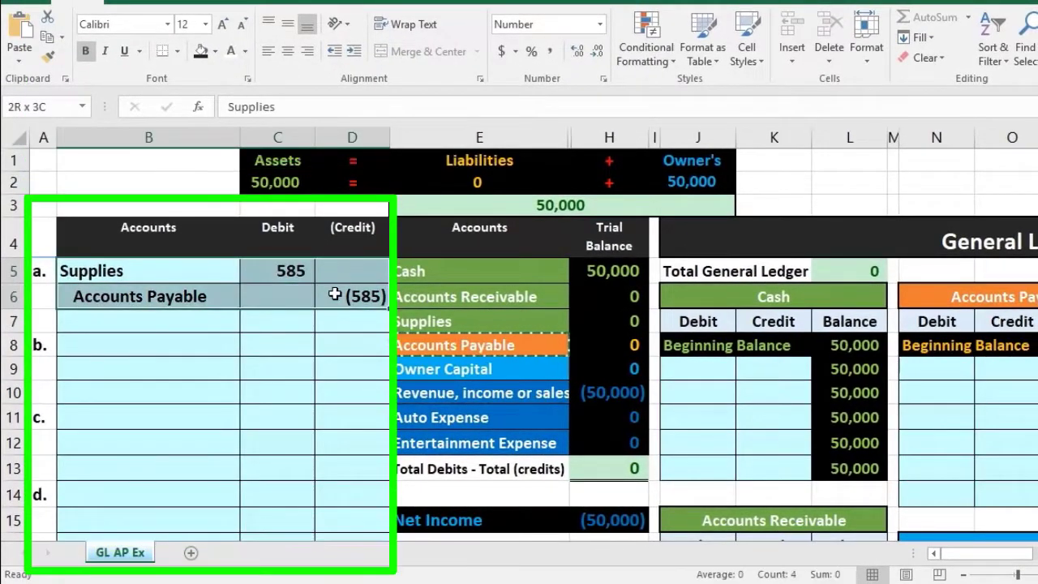
{"action": "left_click_drag", "start_coordinate": [192, 271], "coordinate": [333, 409]}
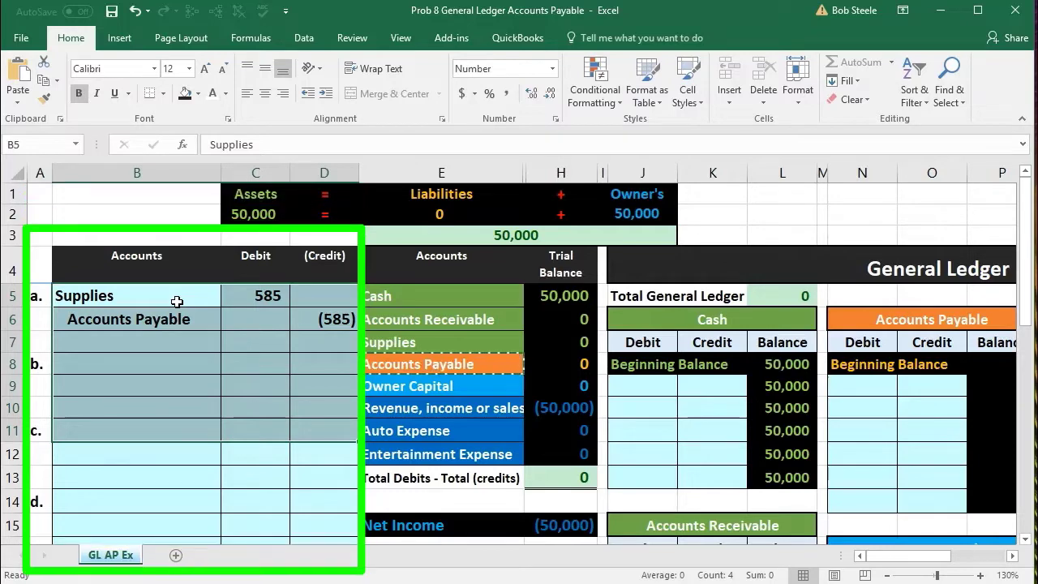
{"action": "left_click", "coordinate": [175, 312]}
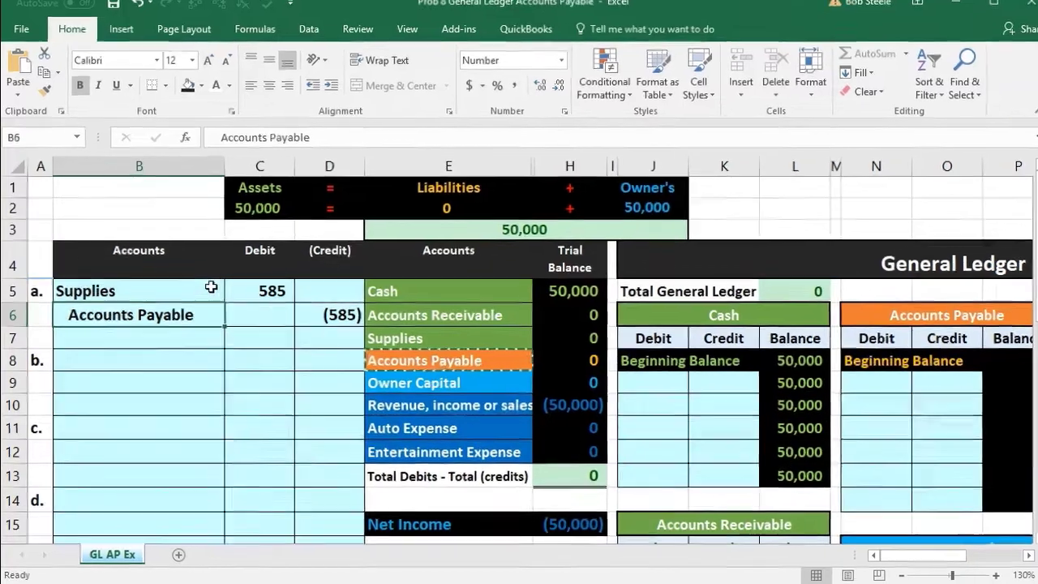
{"action": "left_click_drag", "start_coordinate": [209, 293], "coordinate": [236, 295]}
{"action": "left_click", "coordinate": [445, 291]}
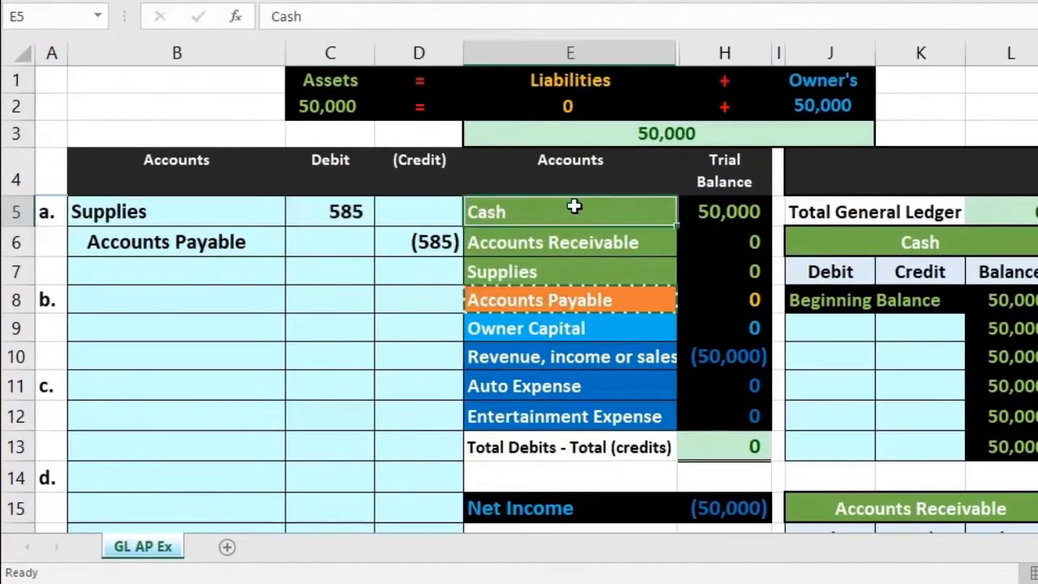
{"action": "left_click_drag", "start_coordinate": [574, 206], "coordinate": [696, 267]}
{"action": "left_click", "coordinate": [671, 270]}
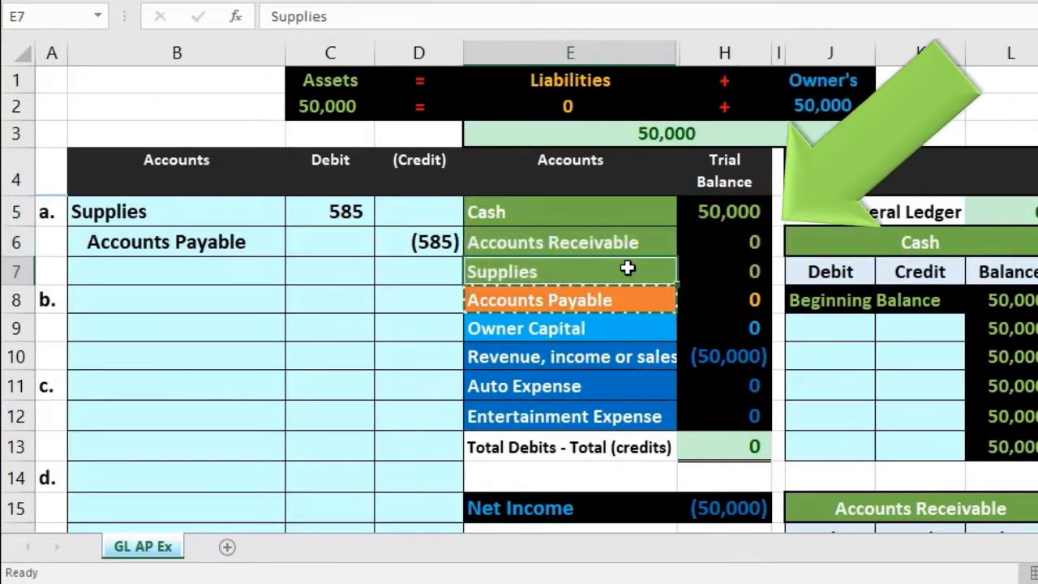
- Post the Supplies debit of entry a to J24 in the Supplies ledger account with the formula =C5
{"action": "scroll", "coordinate": [625, 268], "scroll_direction": "down", "scroll_amount": 1}
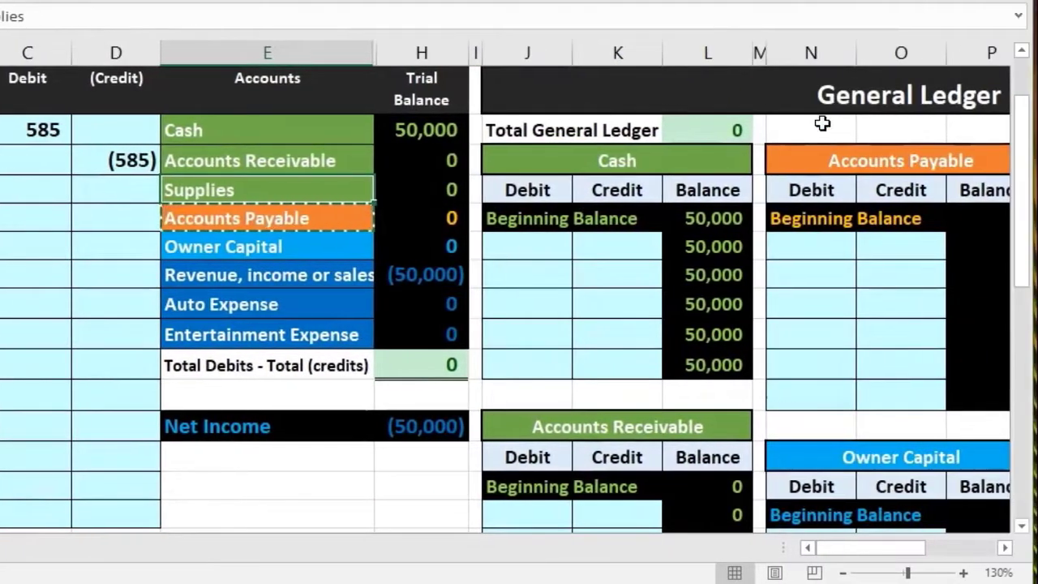
{"action": "scroll", "coordinate": [803, 278], "scroll_direction": "down", "scroll_amount": 3}
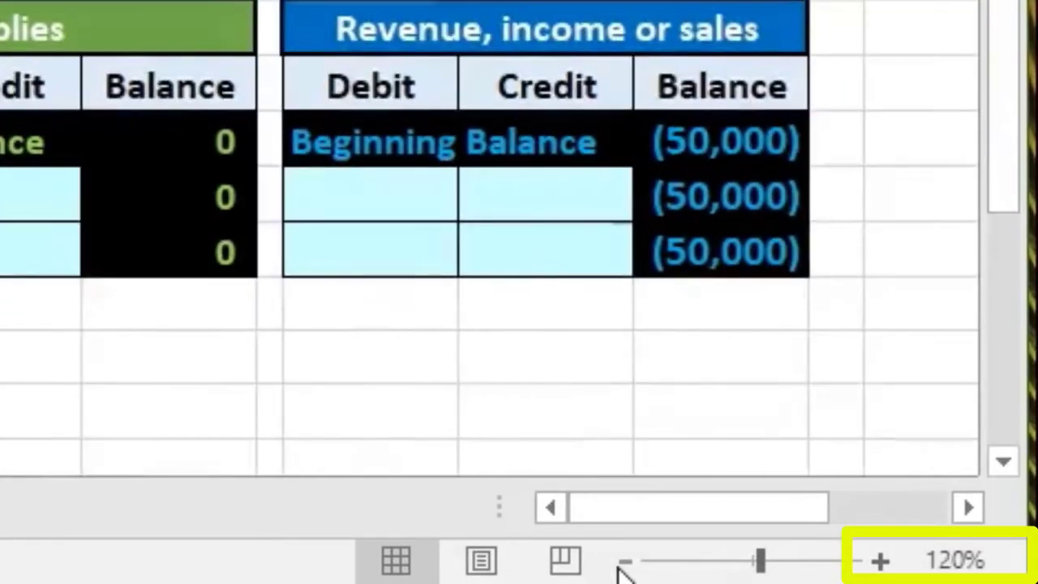
{"action": "left_click", "coordinate": [621, 564]}
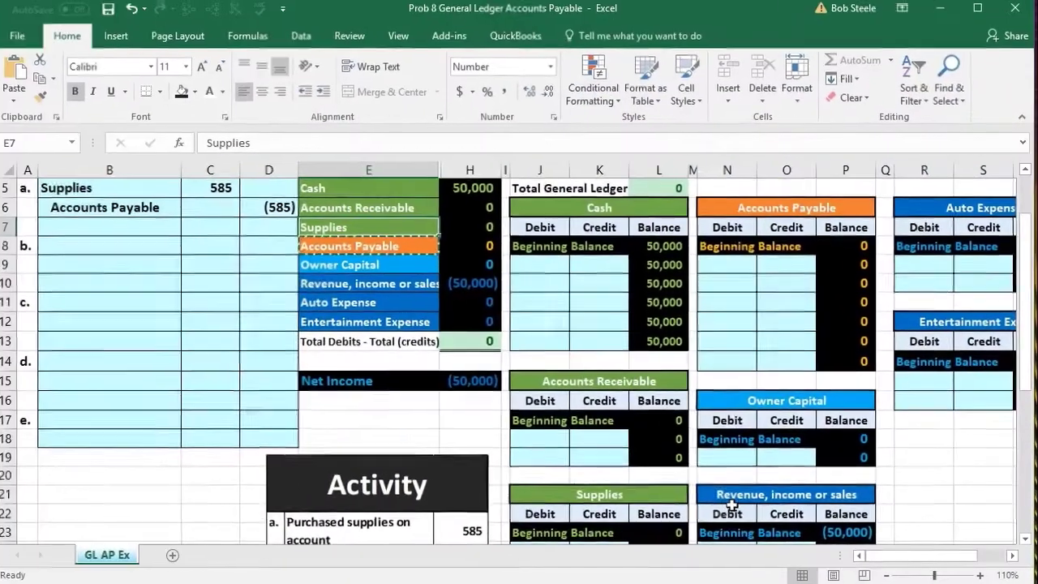
{"action": "scroll", "coordinate": [204, 369], "scroll_direction": "down", "scroll_amount": 1}
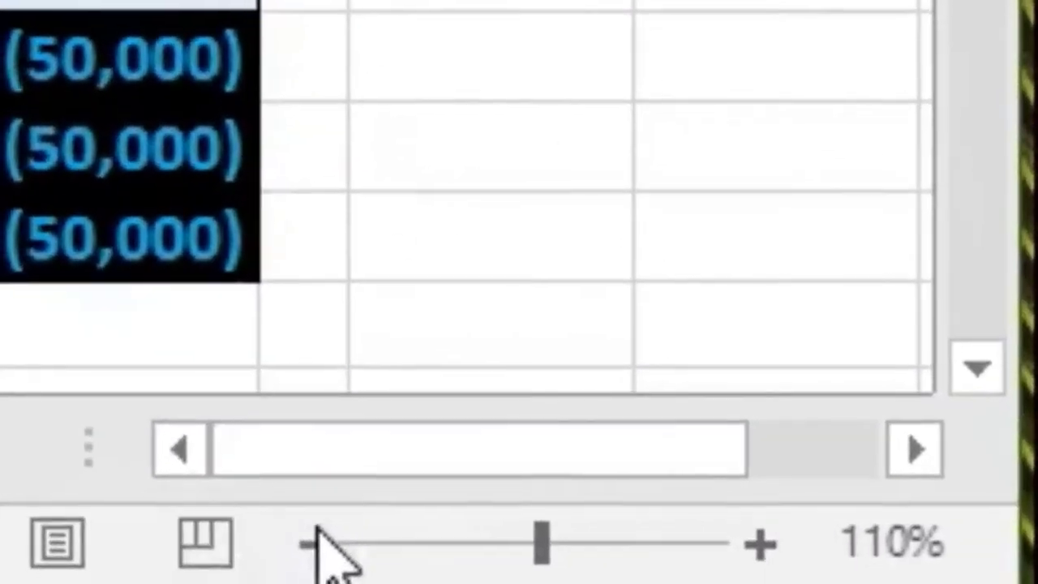
{"action": "left_click", "coordinate": [886, 575]}
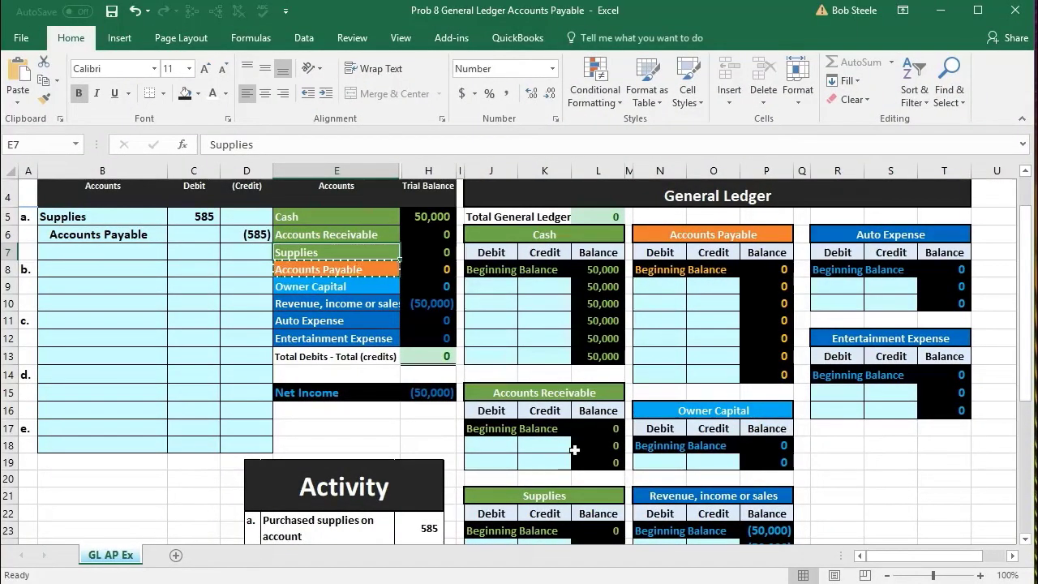
{"action": "left_click", "coordinate": [189, 215]}
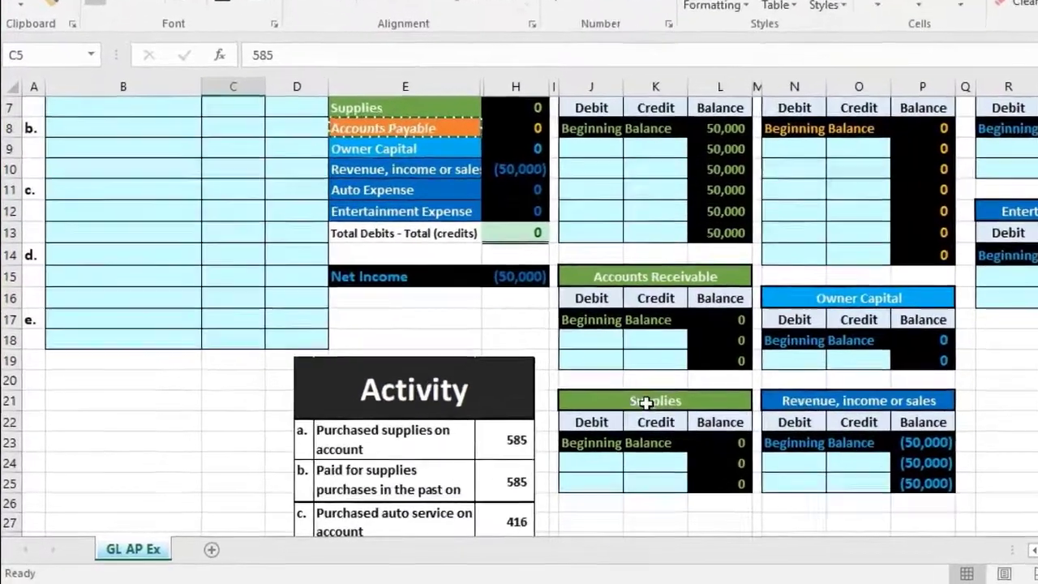
{"action": "left_click", "coordinate": [646, 401]}
{"action": "left_click", "coordinate": [622, 413]}
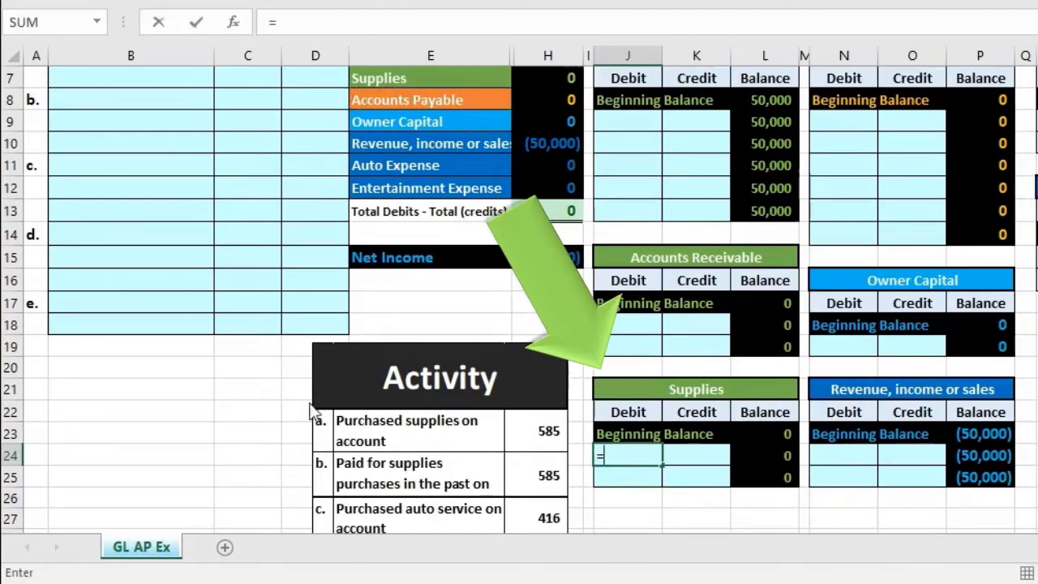
{"action": "scroll", "coordinate": [262, 378], "scroll_direction": "up", "scroll_amount": 1}
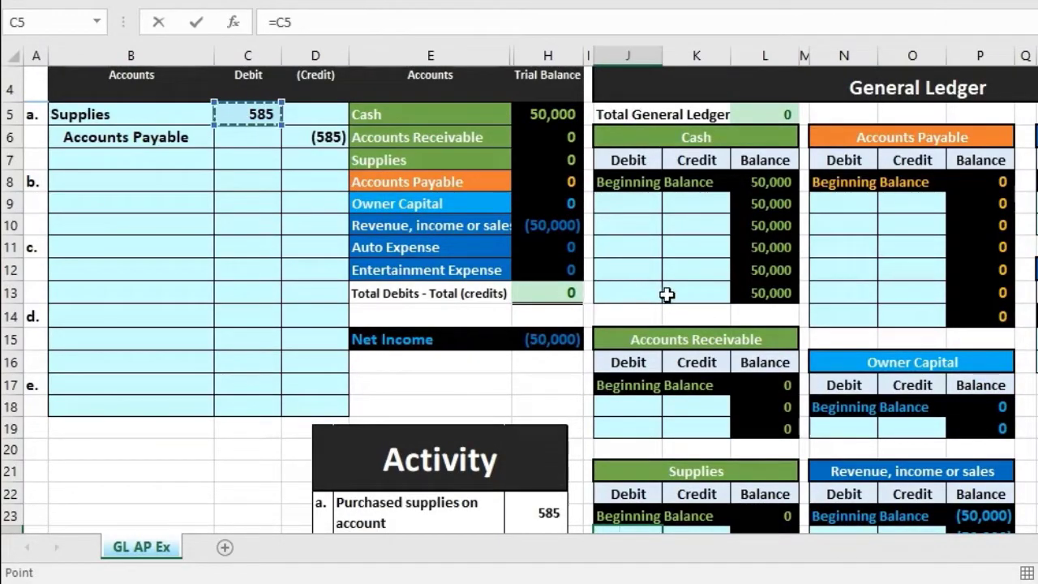
{"action": "scroll", "coordinate": [666, 294], "scroll_direction": "down", "scroll_amount": 1}
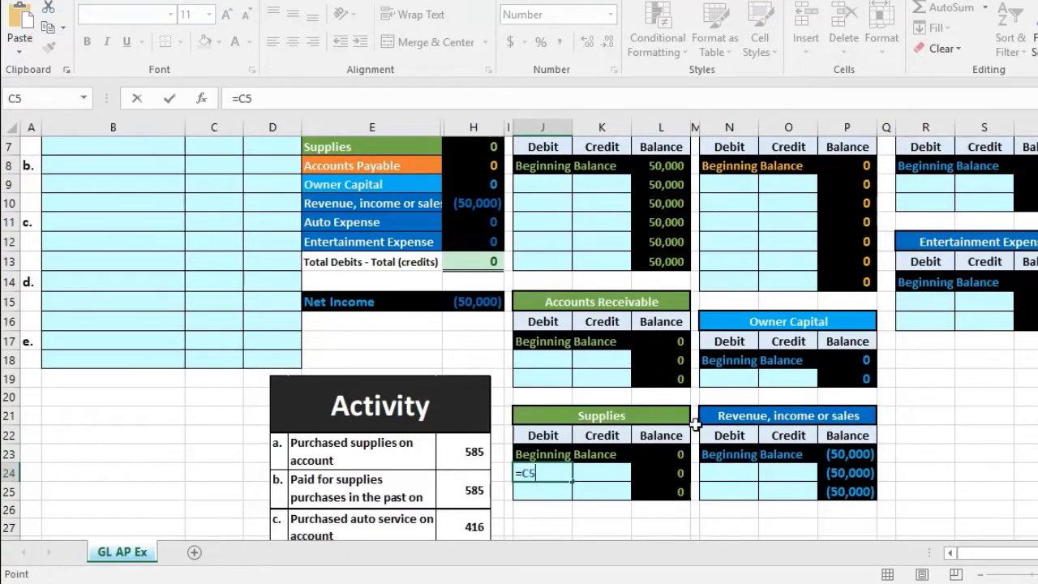
{"action": "key", "text": "Return"}
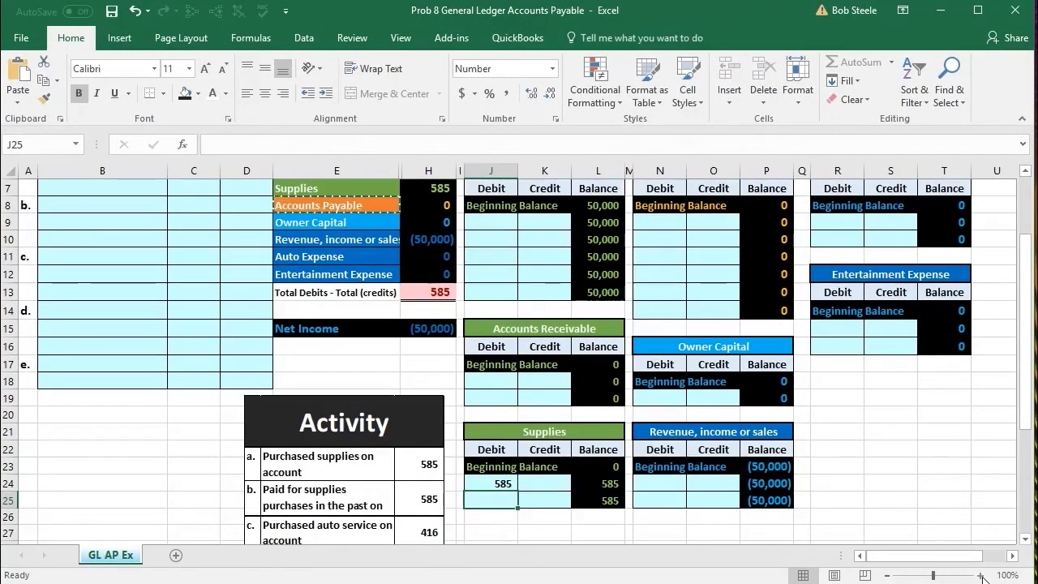
- Examine the posted Supplies ledger account and its effect on the trial balance, ledger total and accounting equation
{"action": "left_click", "coordinate": [981, 576]}
{"action": "left_click", "coordinate": [980, 575]}
{"action": "left_click", "coordinate": [981, 576]}
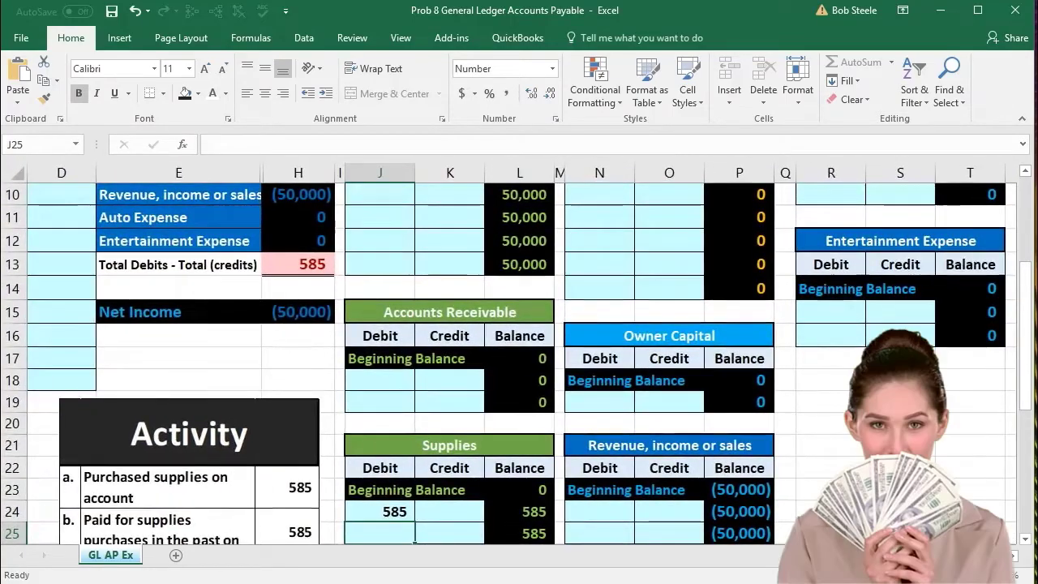
{"action": "scroll", "coordinate": [792, 398], "scroll_direction": "left", "scroll_amount": 2}
{"action": "scroll", "coordinate": [791, 397], "scroll_direction": "down", "scroll_amount": 2}
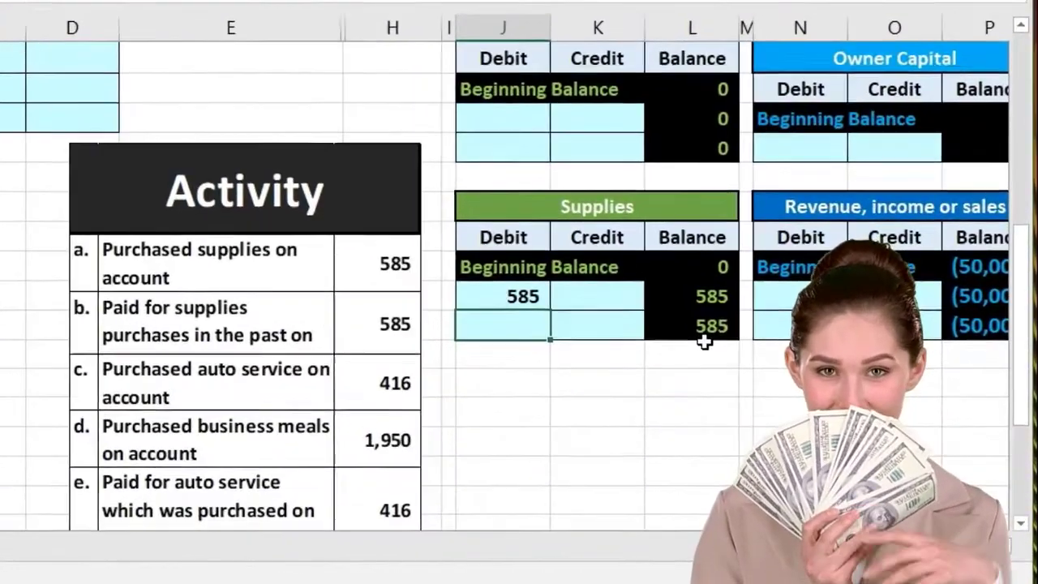
{"action": "scroll", "coordinate": [792, 398], "scroll_direction": "up", "scroll_amount": 3}
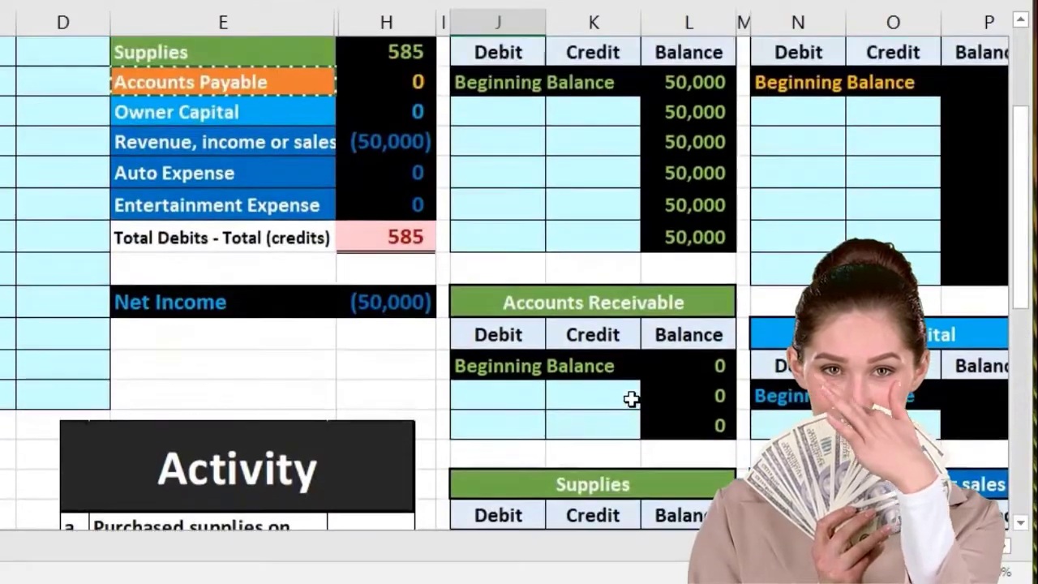
{"action": "scroll", "coordinate": [631, 398], "scroll_direction": "up", "scroll_amount": 2}
{"action": "left_click", "coordinate": [405, 254]}
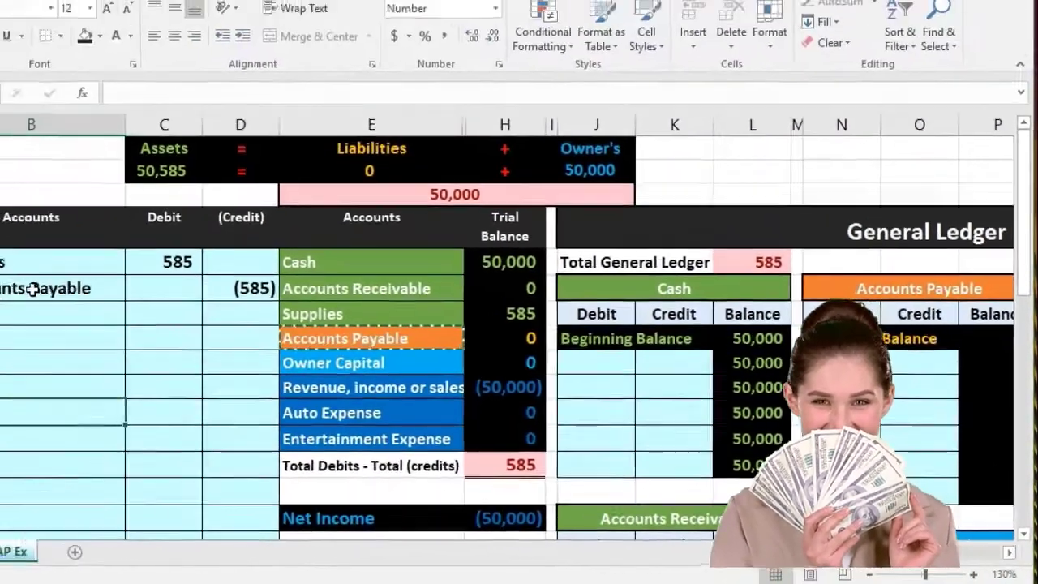
- Post the Accounts Payable credit of entry a to O9 in the Accounts Payable ledger account with the formula =D6
{"action": "left_click_drag", "start_coordinate": [31, 288], "coordinate": [154, 292]}
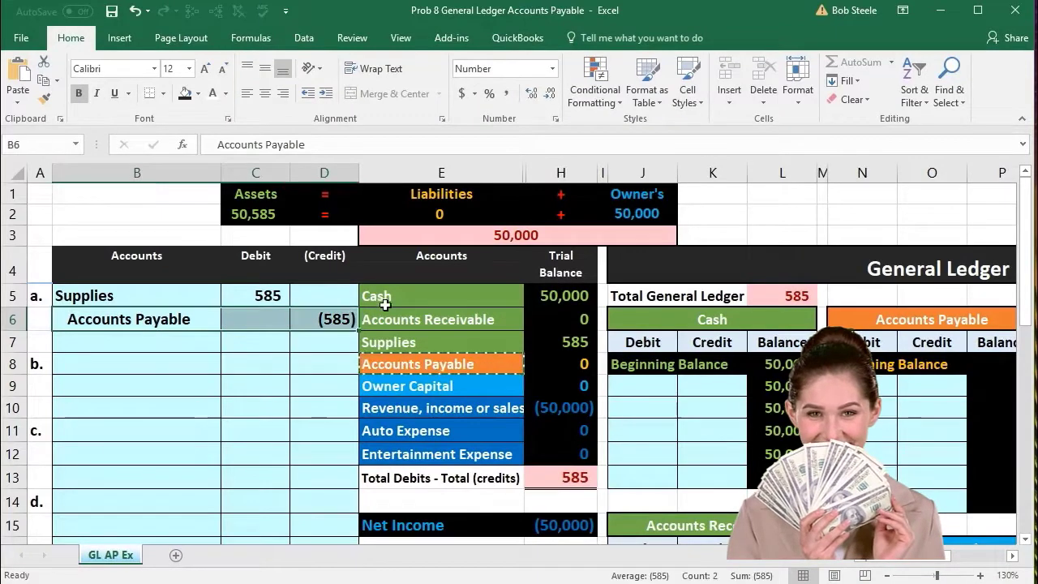
{"action": "left_click_drag", "start_coordinate": [385, 304], "coordinate": [536, 364]}
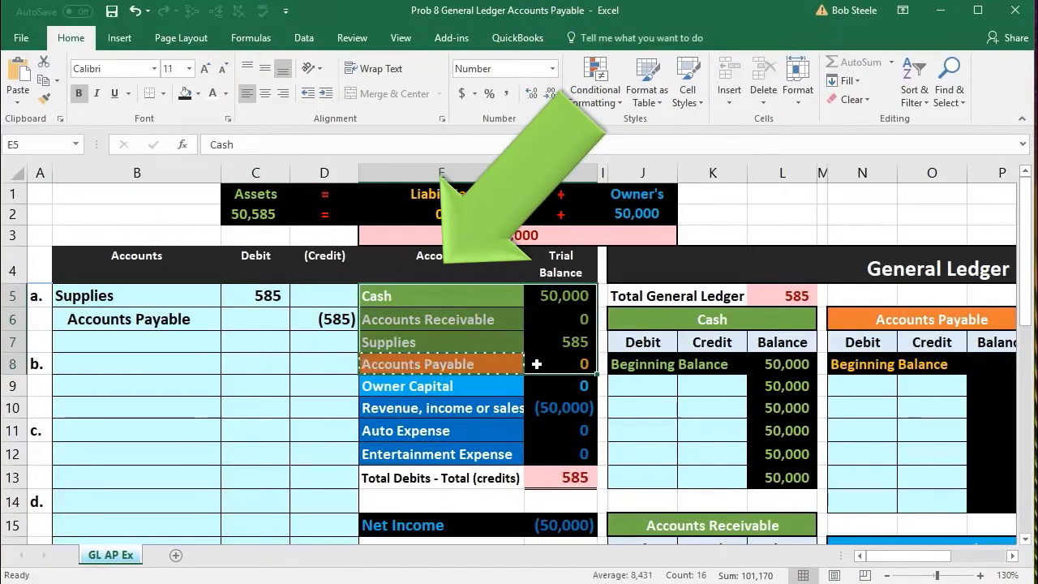
{"action": "left_click", "coordinate": [487, 369]}
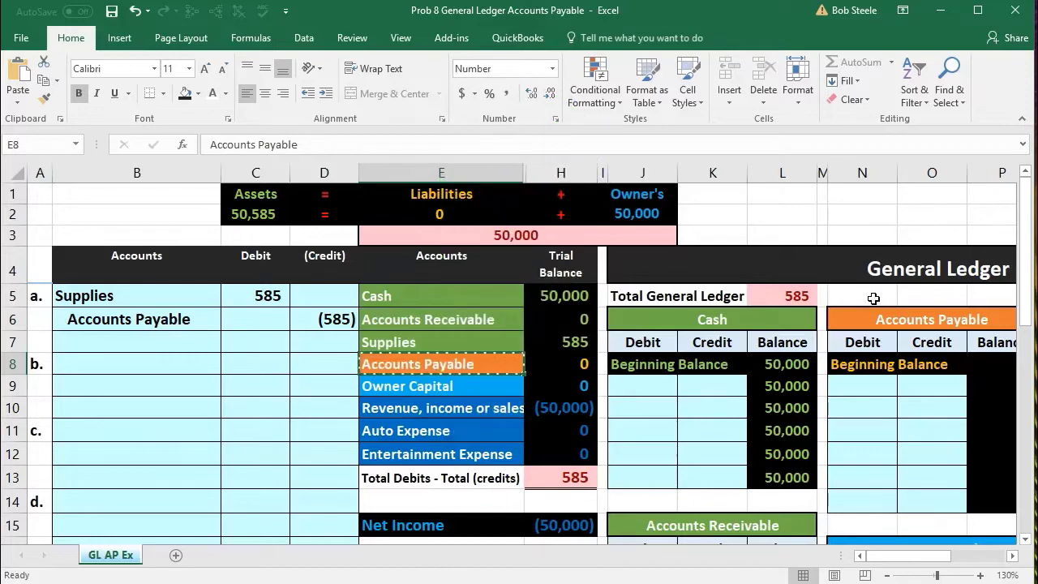
{"action": "scroll", "coordinate": [926, 296], "scroll_direction": "down", "scroll_amount": 3}
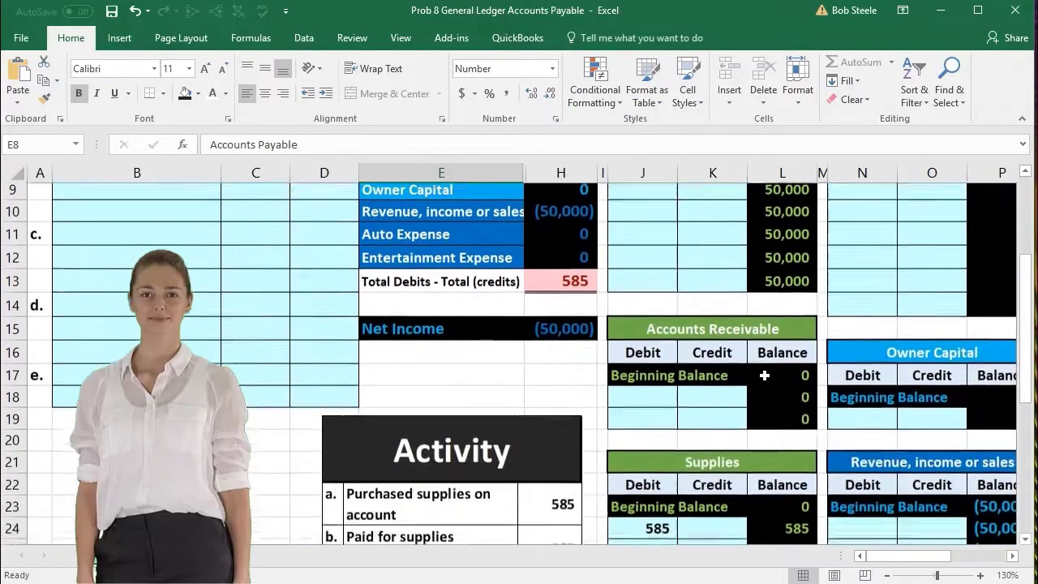
{"action": "scroll", "coordinate": [745, 459], "scroll_direction": "up", "scroll_amount": 2}
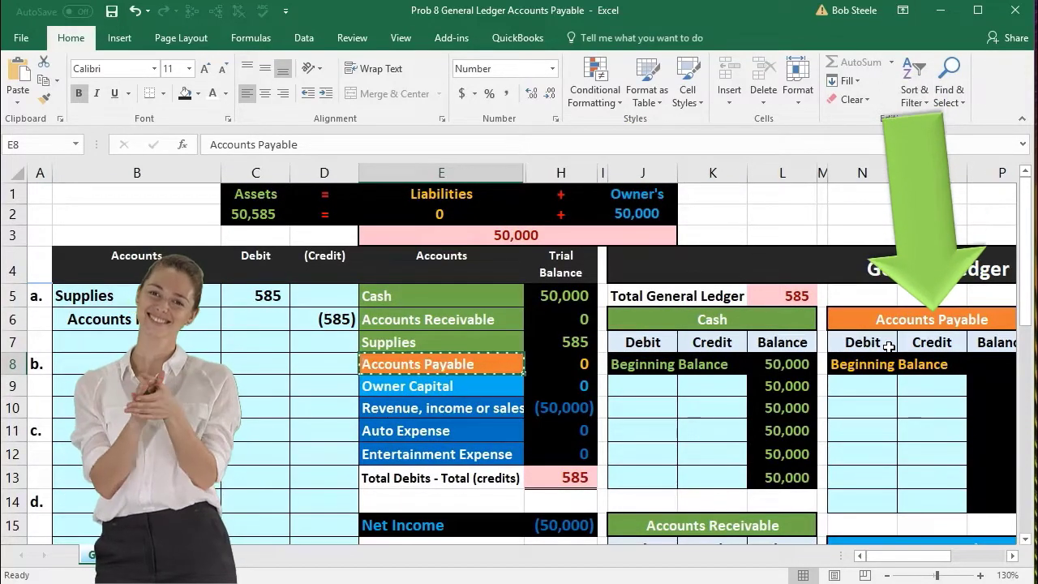
{"action": "left_click", "coordinate": [927, 388]}
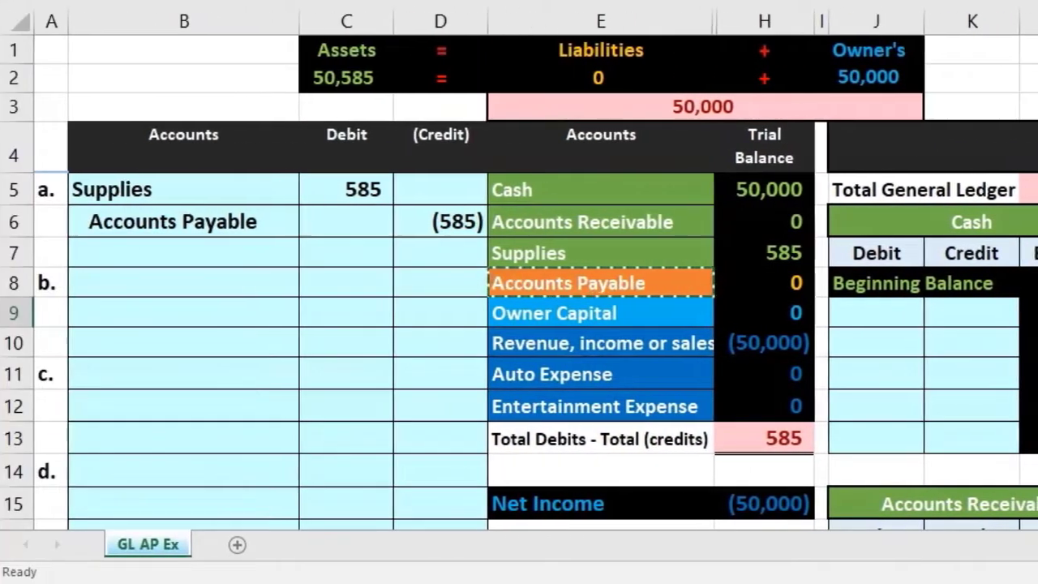
{"action": "type", "text": "="}
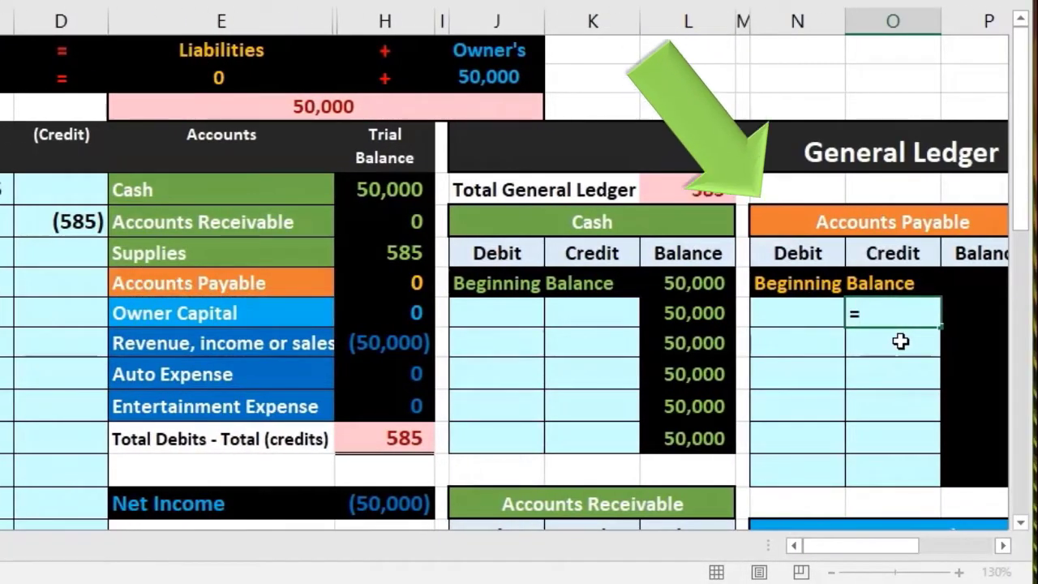
{"action": "left_click", "coordinate": [91, 223]}
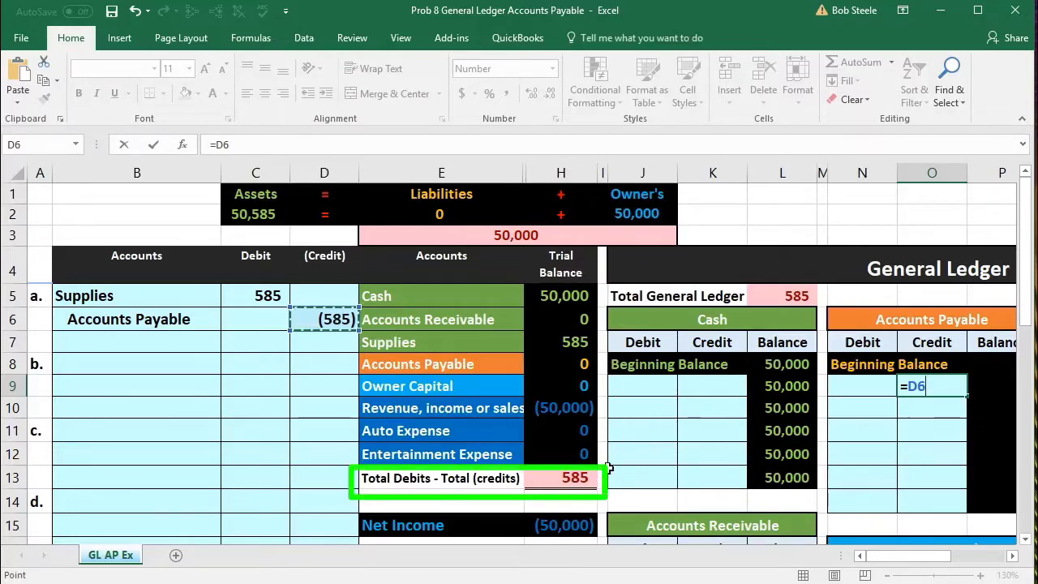
{"action": "key", "text": "Return"}
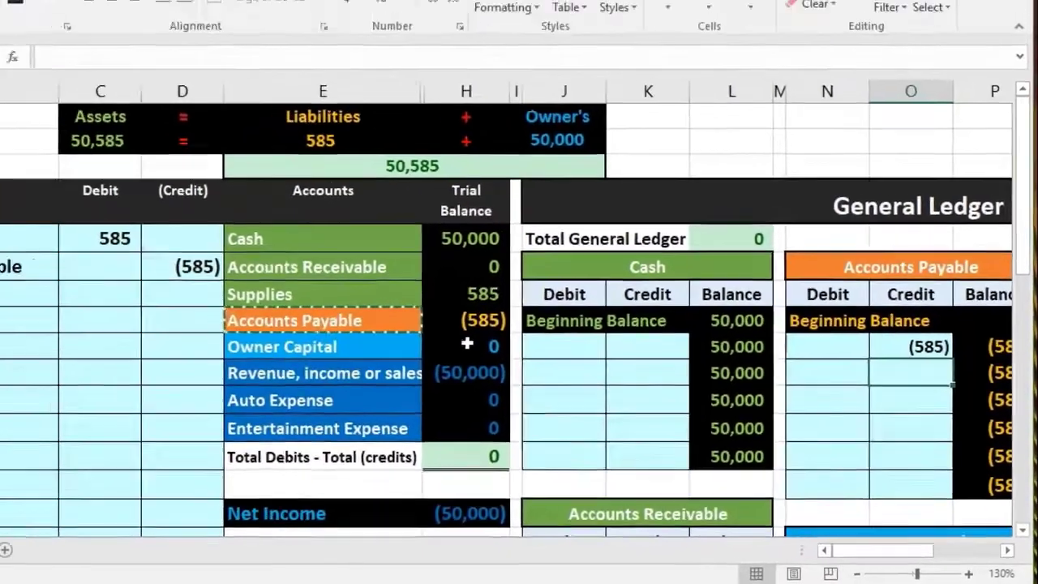
- Check the Accounts Payable balance in the trial balance and read transaction b in the activity list
{"action": "left_click", "coordinate": [337, 264]}
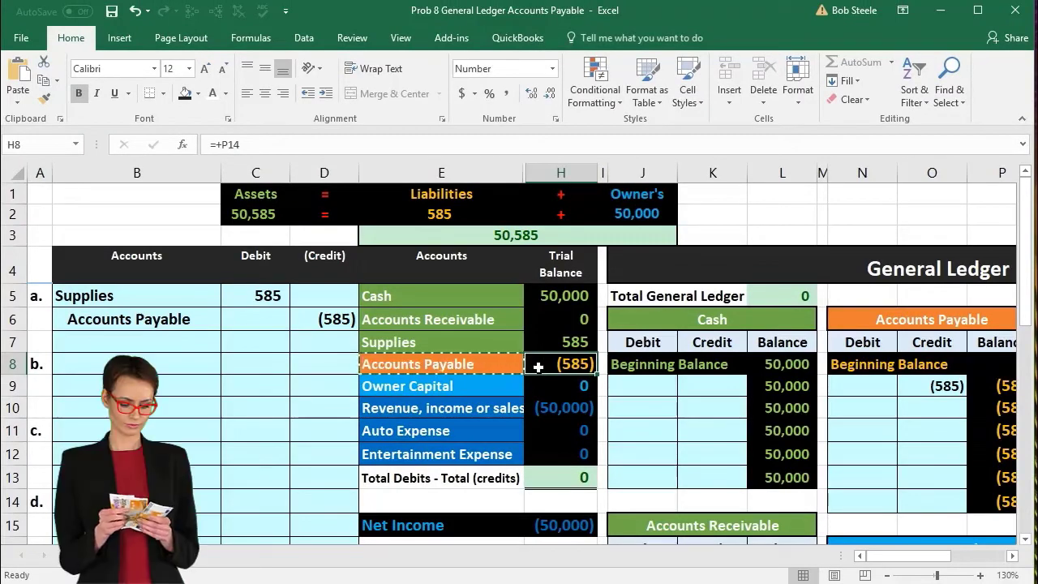
{"action": "scroll", "coordinate": [538, 366], "scroll_direction": "down", "scroll_amount": 4}
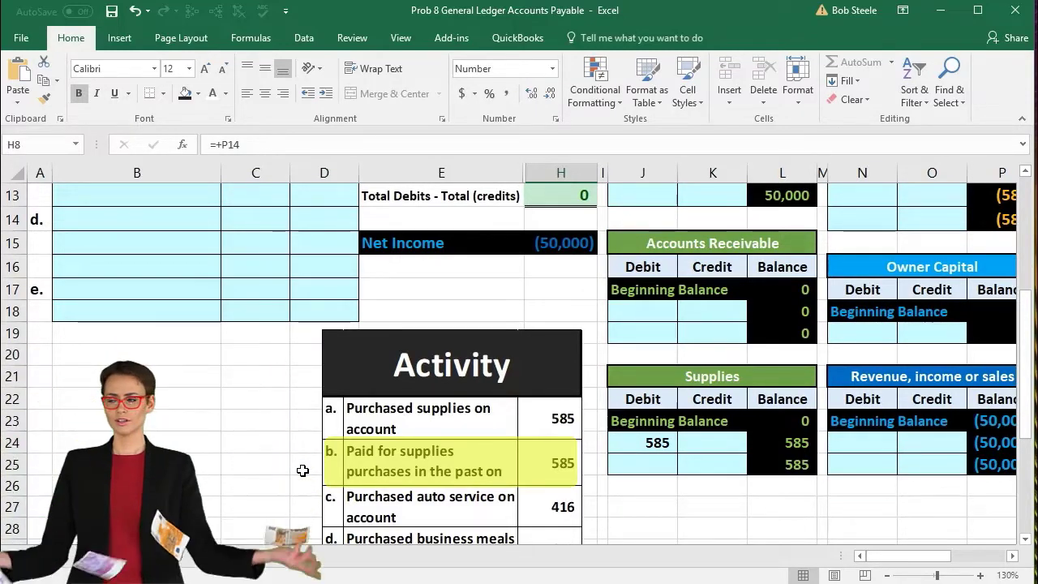
{"action": "scroll", "coordinate": [303, 470], "scroll_direction": "up", "scroll_amount": 4}
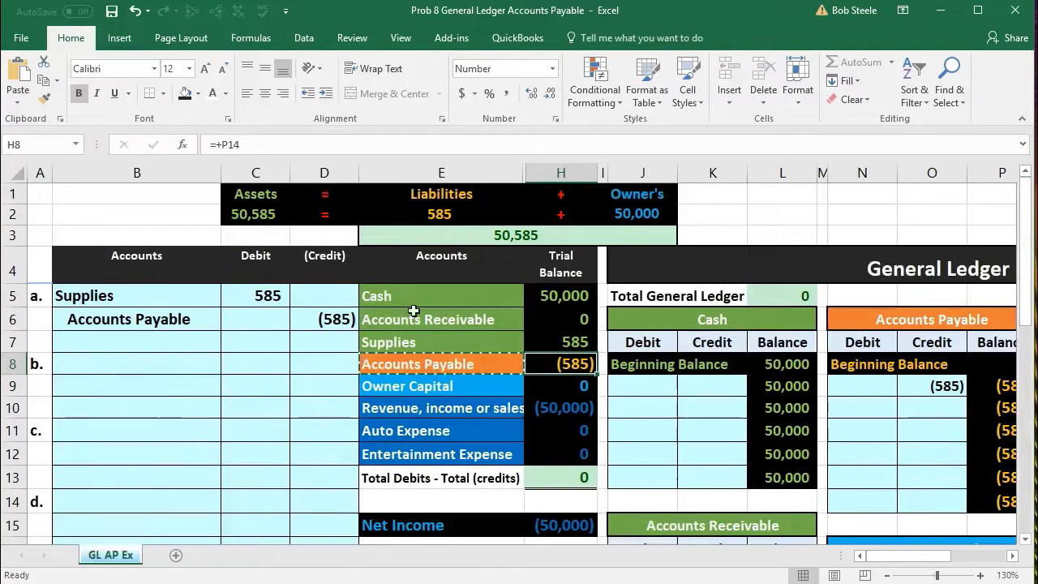
- Copy the Cash account name from the trial balance into B9 as values only and indent it as the credit account of entry b
{"action": "left_click_drag", "start_coordinate": [416, 297], "coordinate": [537, 293]}
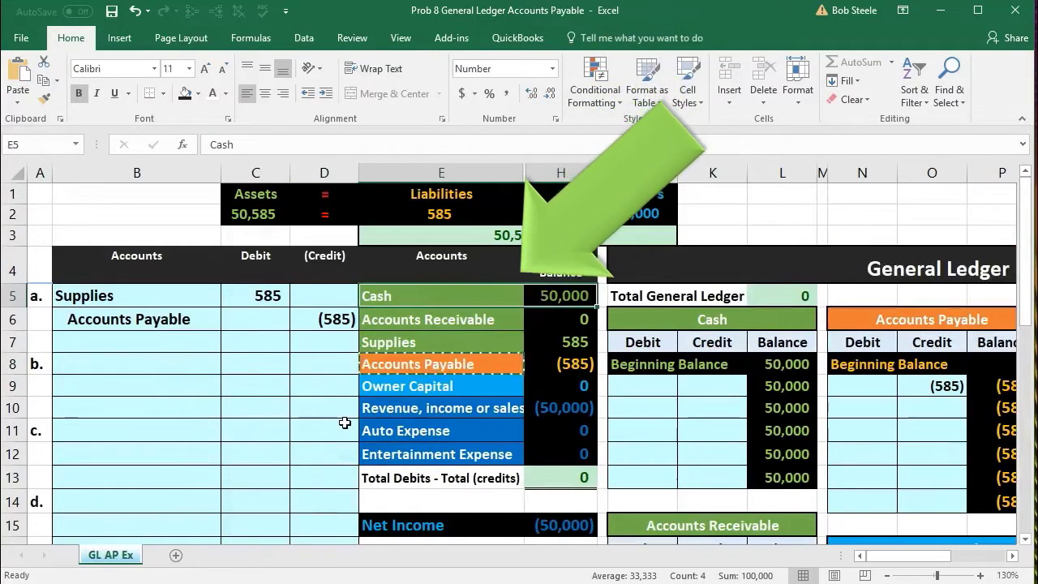
{"action": "scroll", "coordinate": [335, 430], "scroll_direction": "down", "scroll_amount": 3}
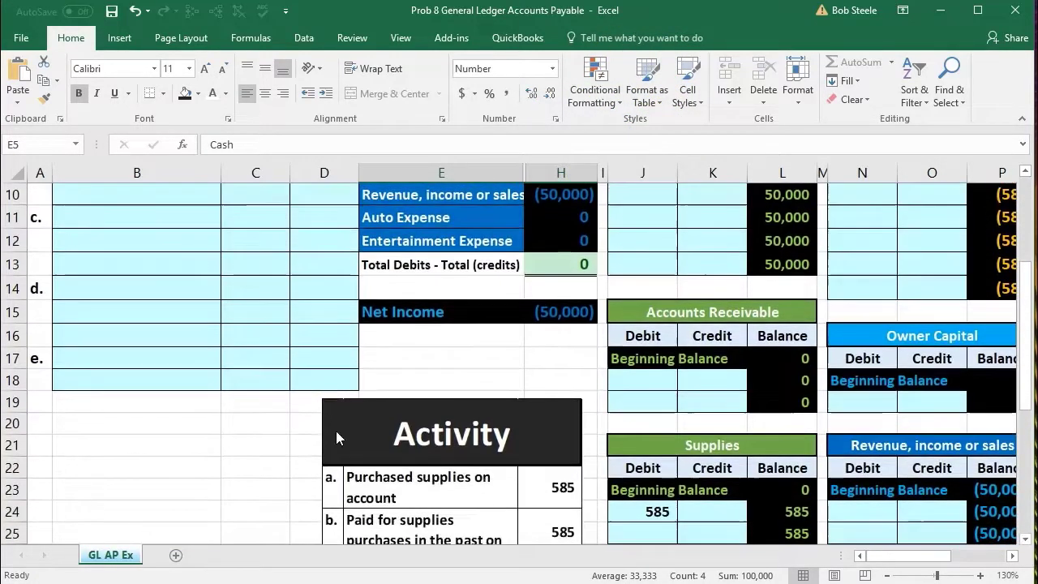
{"action": "scroll", "coordinate": [338, 533], "scroll_direction": "down", "scroll_amount": 1}
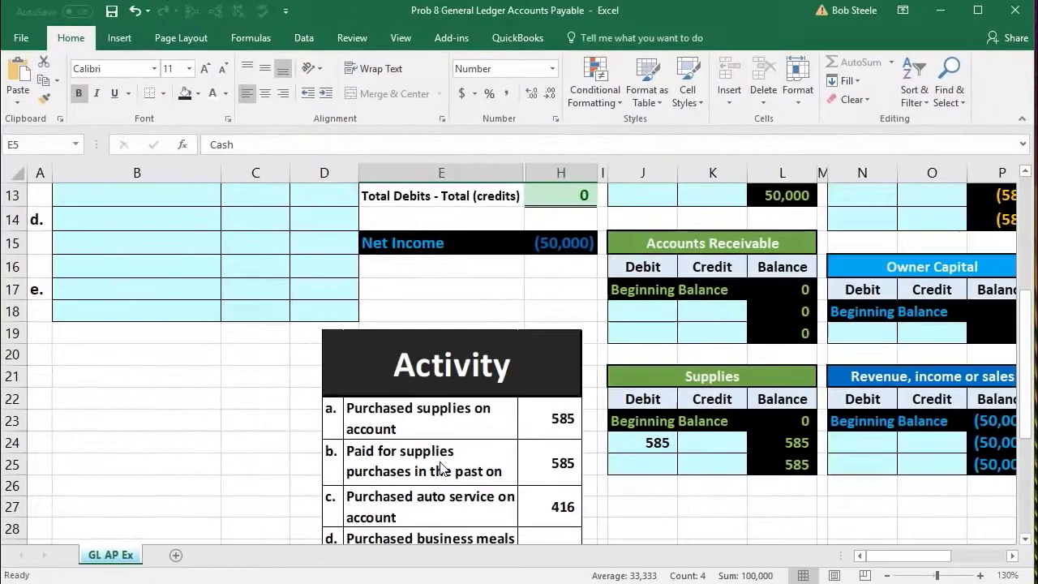
{"action": "scroll", "coordinate": [441, 468], "scroll_direction": "up", "scroll_amount": 4}
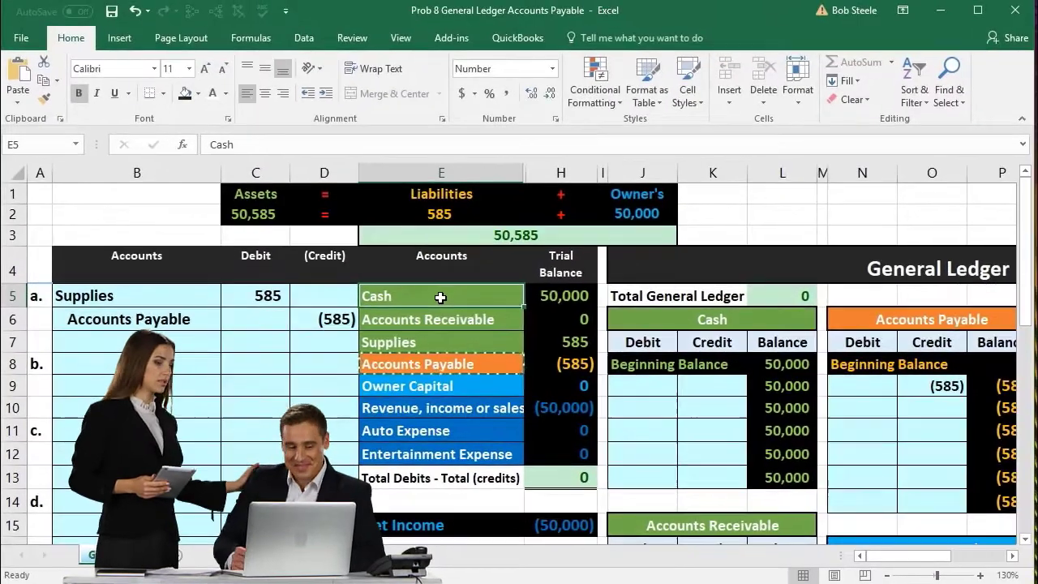
{"action": "right_click", "coordinate": [560, 219]}
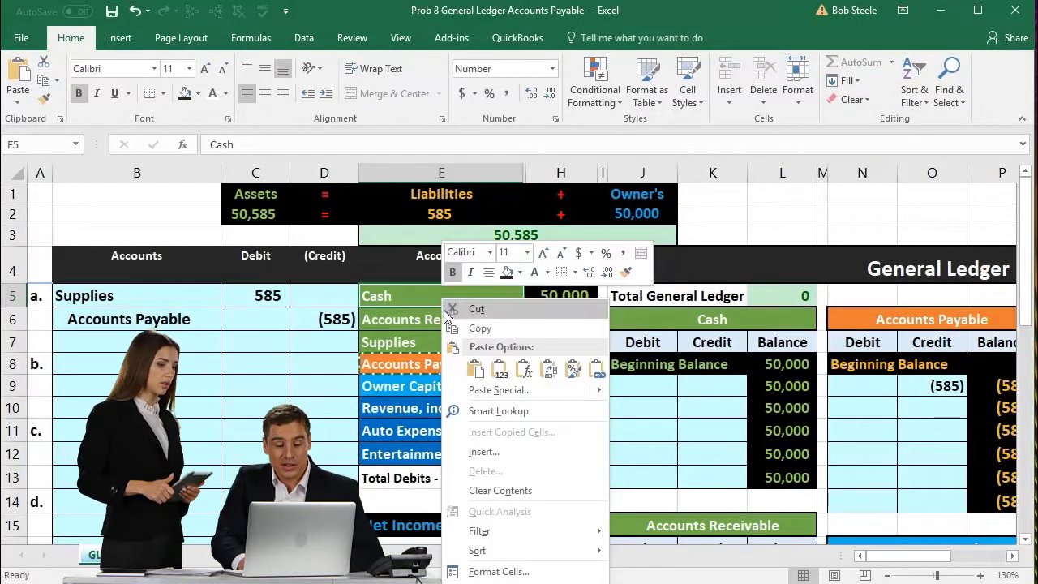
{"action": "left_click", "coordinate": [478, 327]}
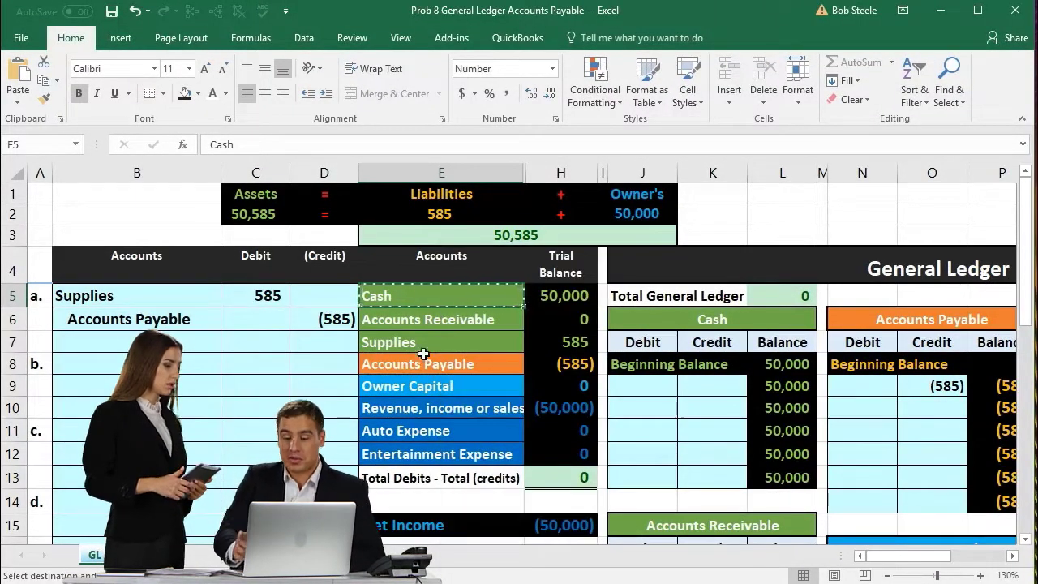
{"action": "left_click", "coordinate": [76, 384]}
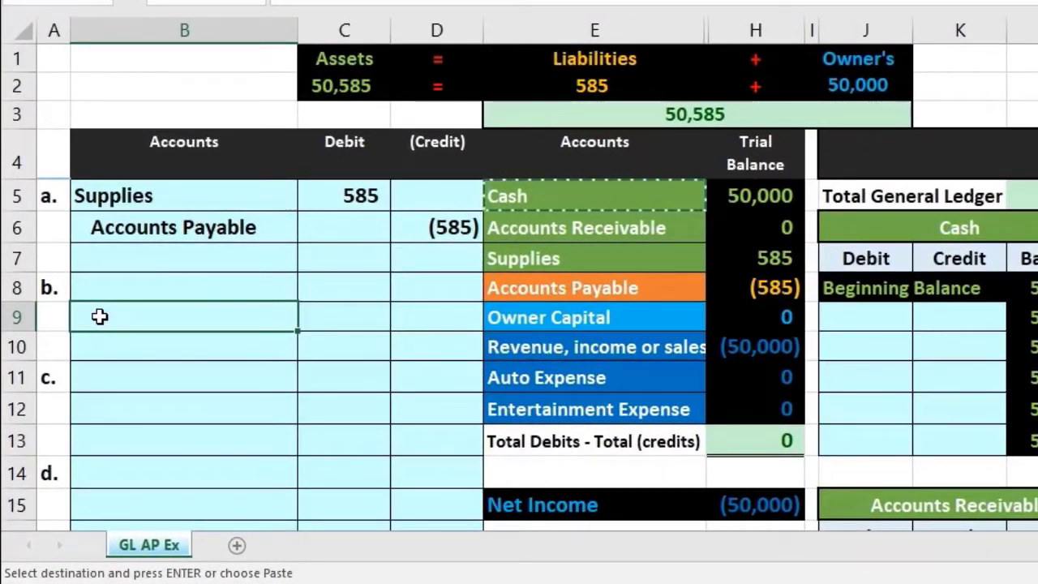
{"action": "right_click", "coordinate": [99, 316]}
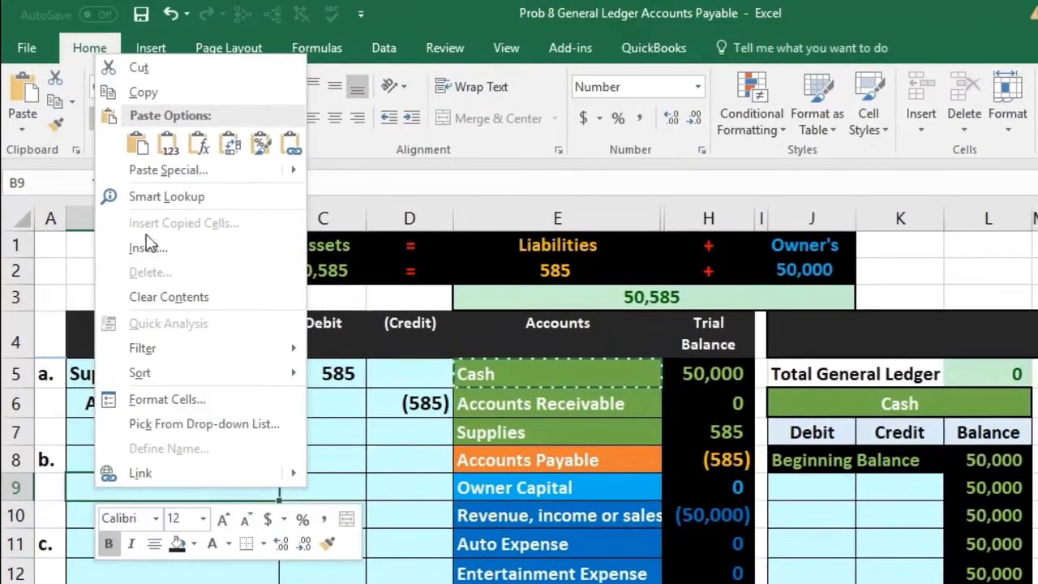
{"action": "left_click", "coordinate": [163, 148]}
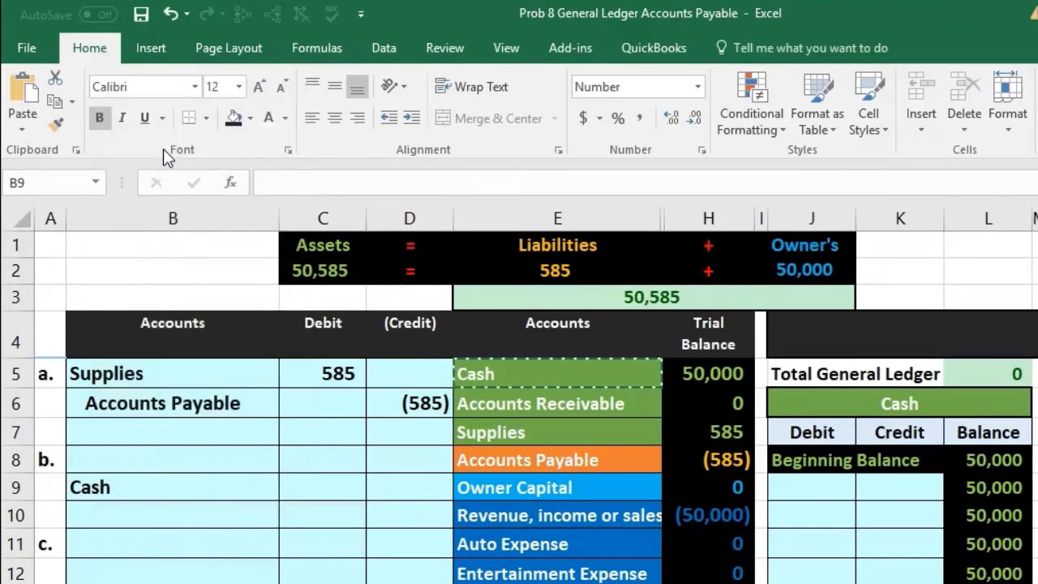
{"action": "key", "text": "Escape"}
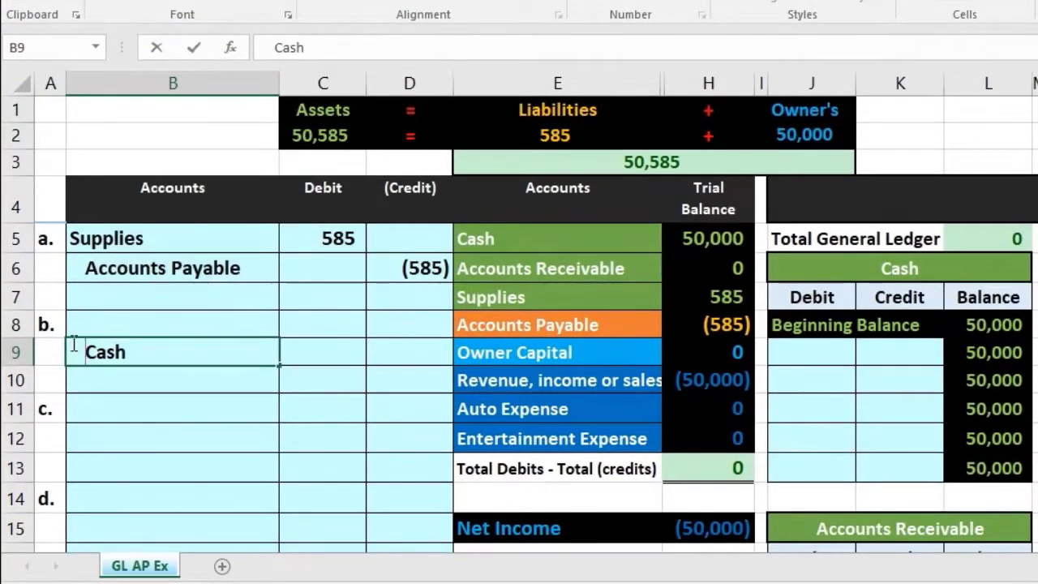
{"action": "key", "text": "Return"}
- Enter the Cash credit of -585 for entry b in D9
{"action": "key", "text": "Up"}
{"action": "key", "text": "Right"}
{"action": "key", "text": "Right"}
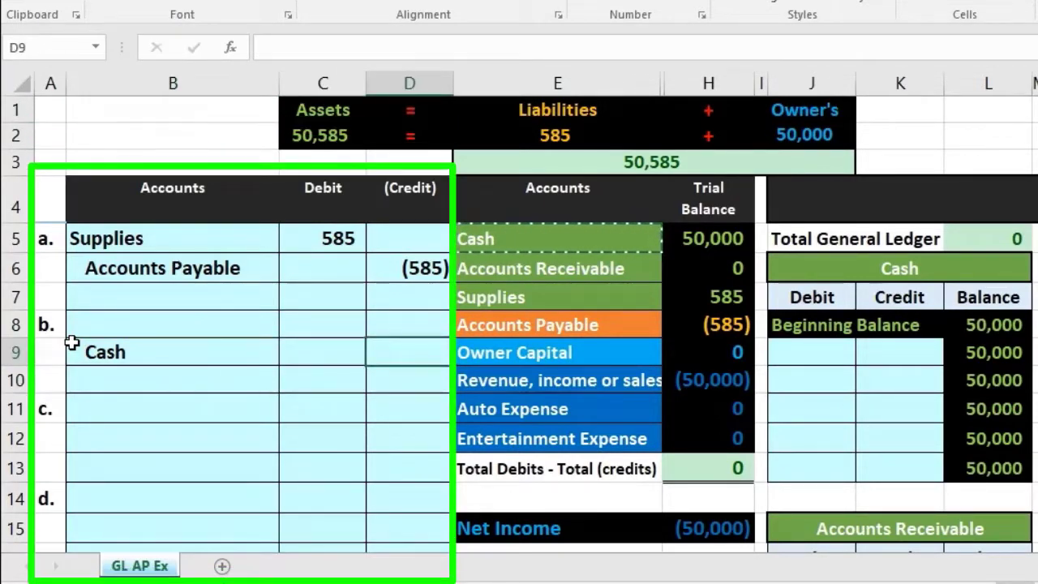
{"action": "scroll", "coordinate": [352, 390], "scroll_direction": "down", "scroll_amount": 3}
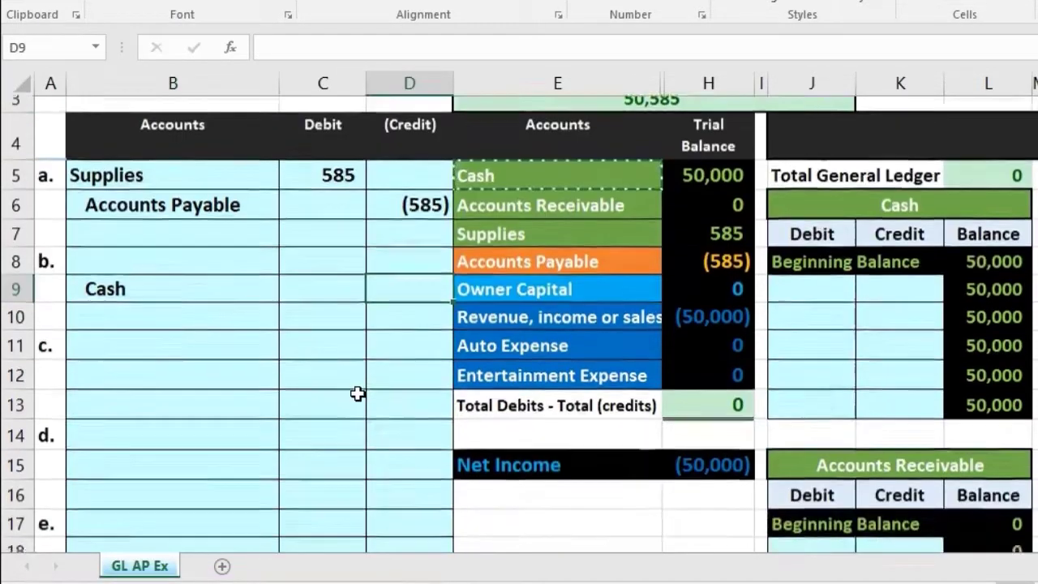
{"action": "scroll", "coordinate": [357, 393], "scroll_direction": "up", "scroll_amount": 3}
{"action": "scroll", "coordinate": [357, 393], "scroll_direction": "up", "scroll_amount": 1}
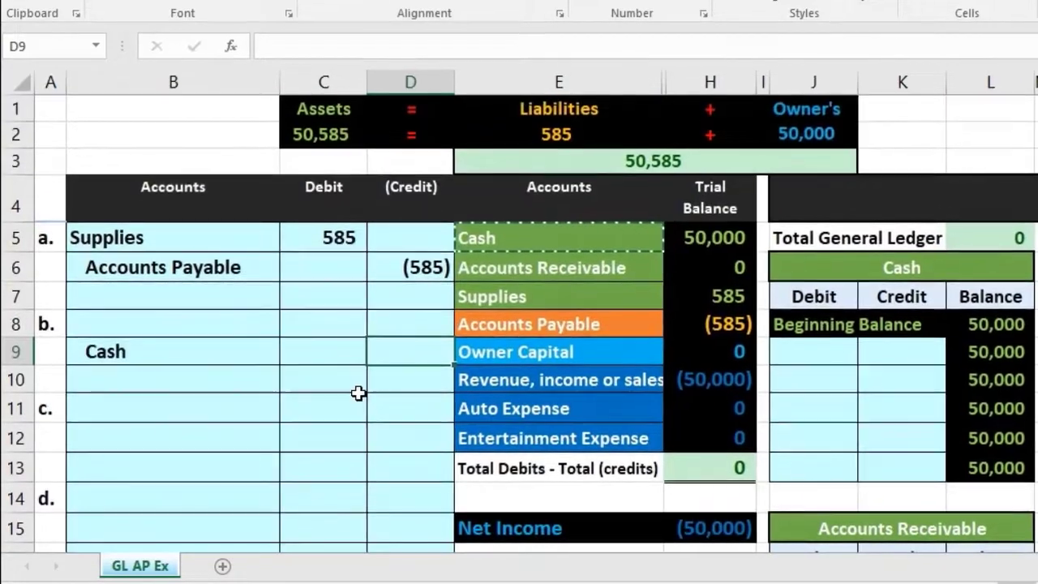
{"action": "type", "text": "-"}
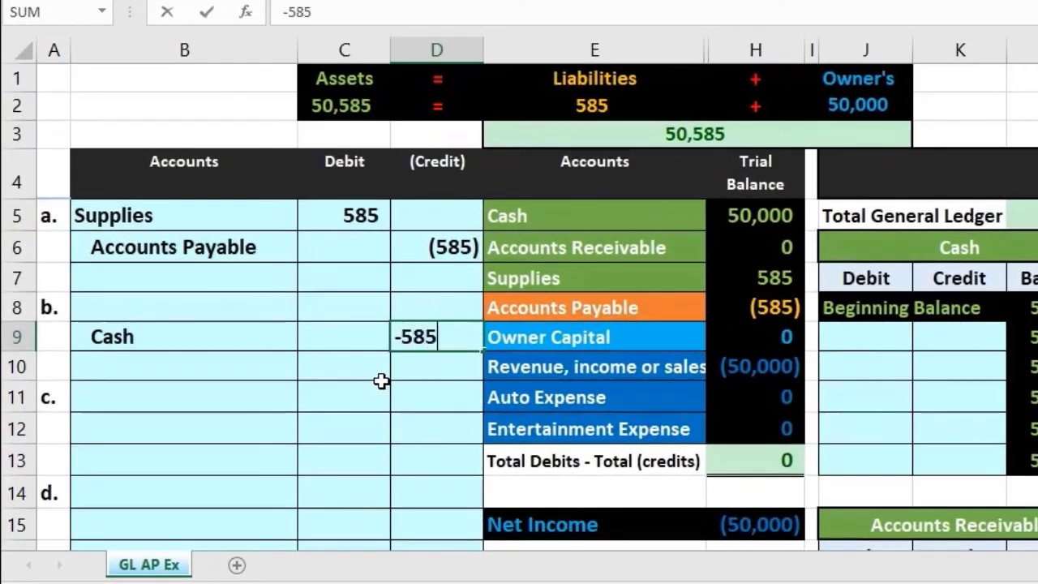
{"action": "type", "text": "585"}
{"action": "key", "text": "Return"}
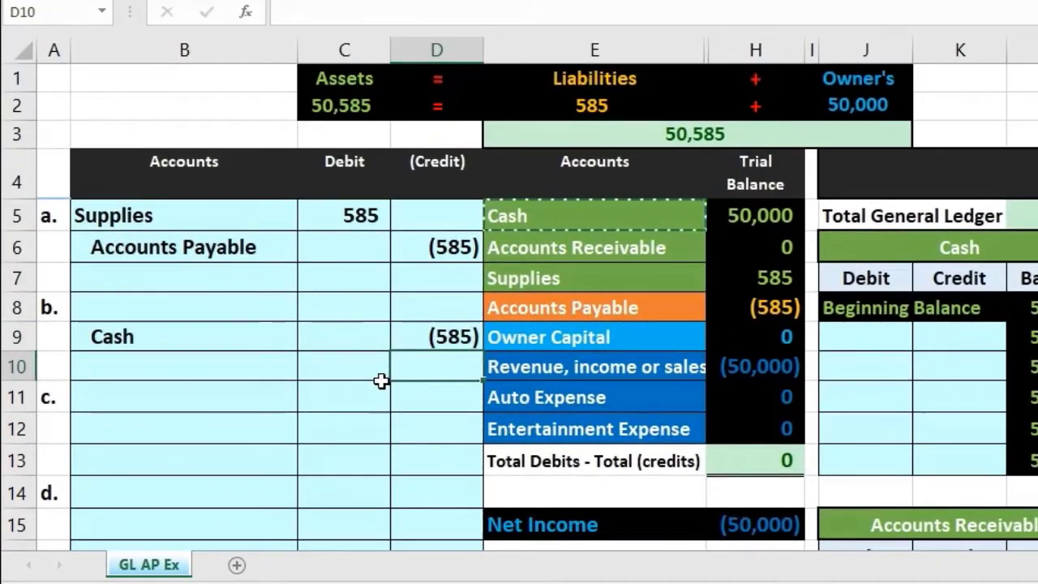
- Enter the debit amount of entry b in C8 with the formula =-D9
{"action": "key", "text": "Up"}
{"action": "key", "text": "Up"}
{"action": "key", "text": "Left"}
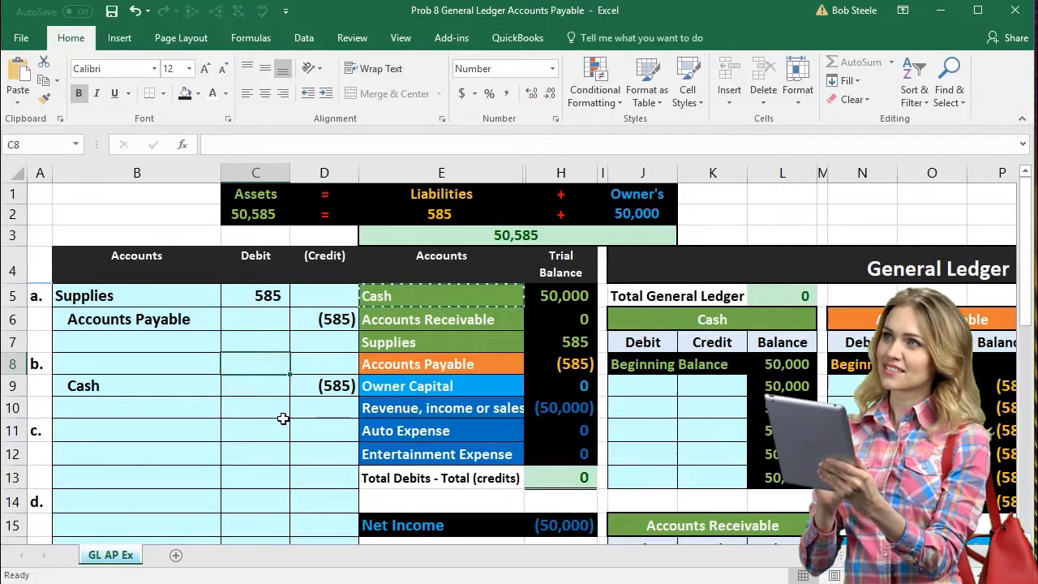
{"action": "type", "text": "-"}
{"action": "left_click", "coordinate": [324, 384]}
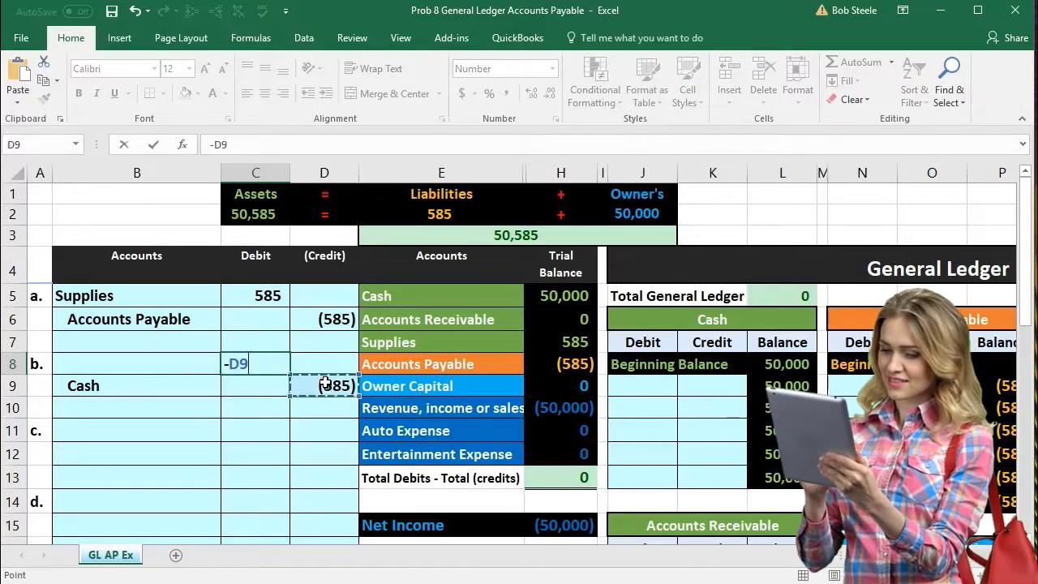
{"action": "key", "text": "Return"}
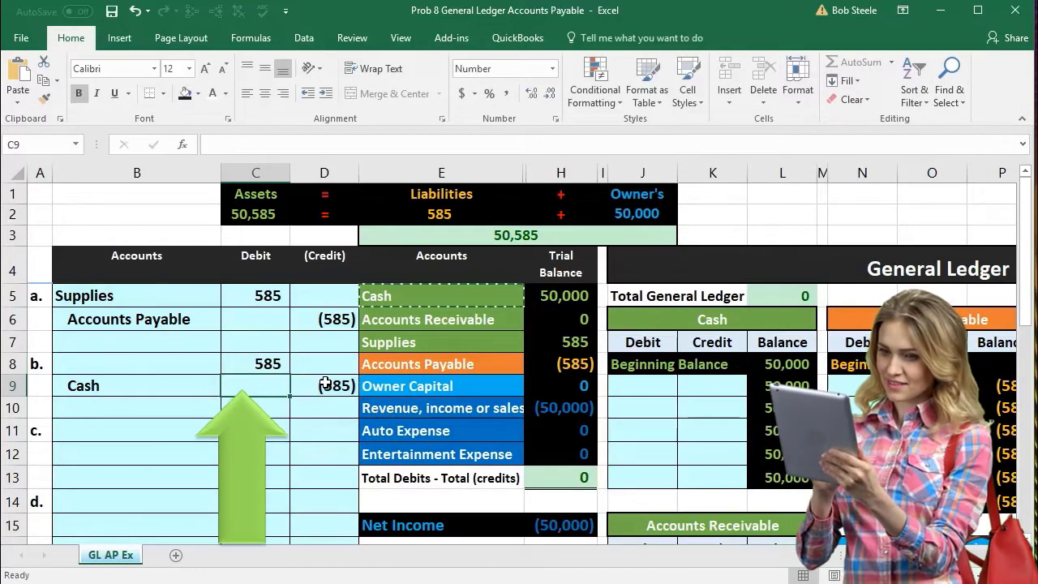
{"action": "left_click", "coordinate": [271, 366]}
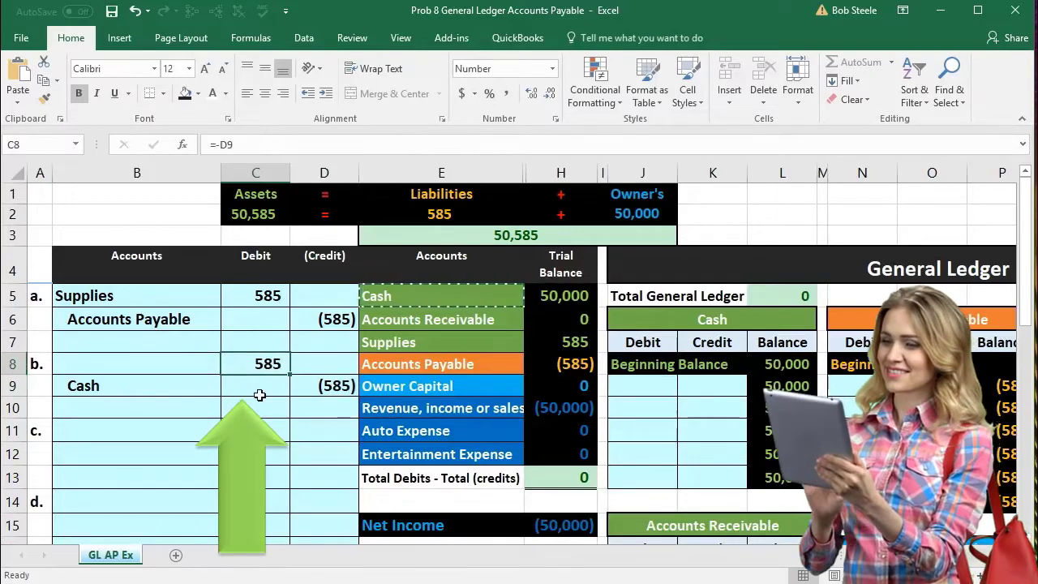
- Copy the Accounts Payable name from the trial balance into B8 as values only, as the debit account of entry b
{"action": "left_click", "coordinate": [204, 361]}
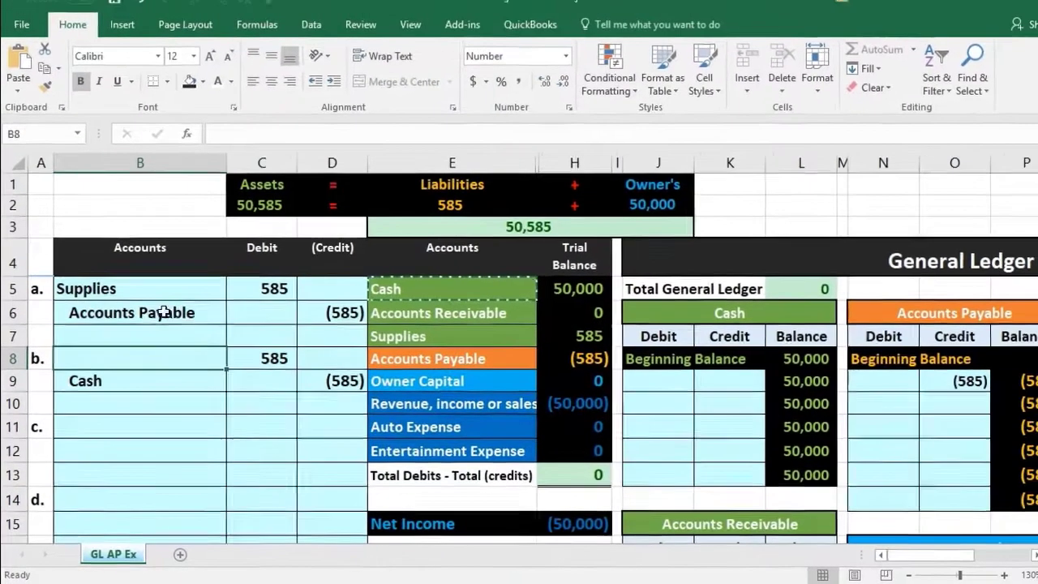
{"action": "left_click", "coordinate": [180, 274]}
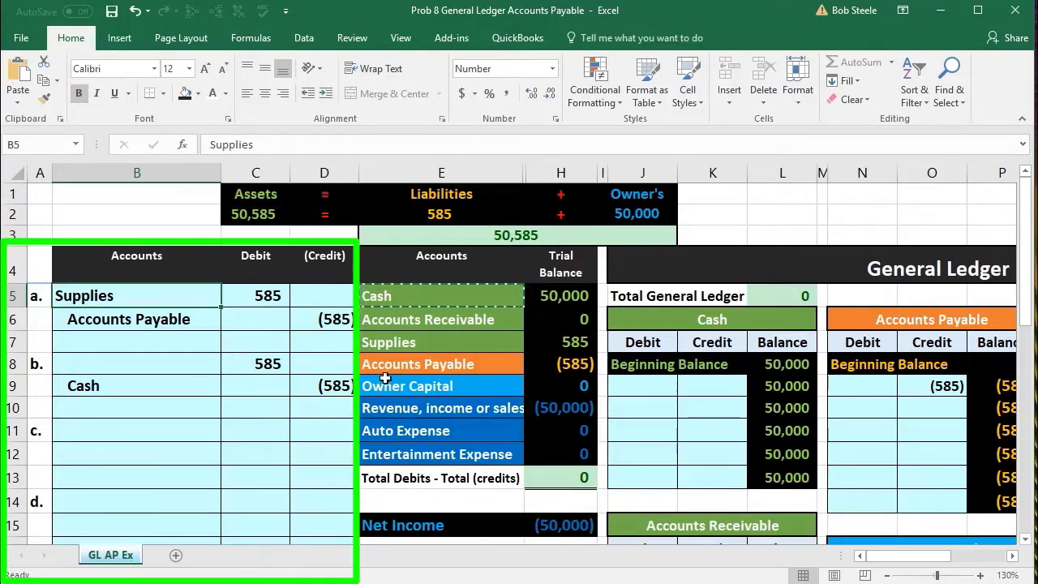
{"action": "left_click", "coordinate": [428, 365]}
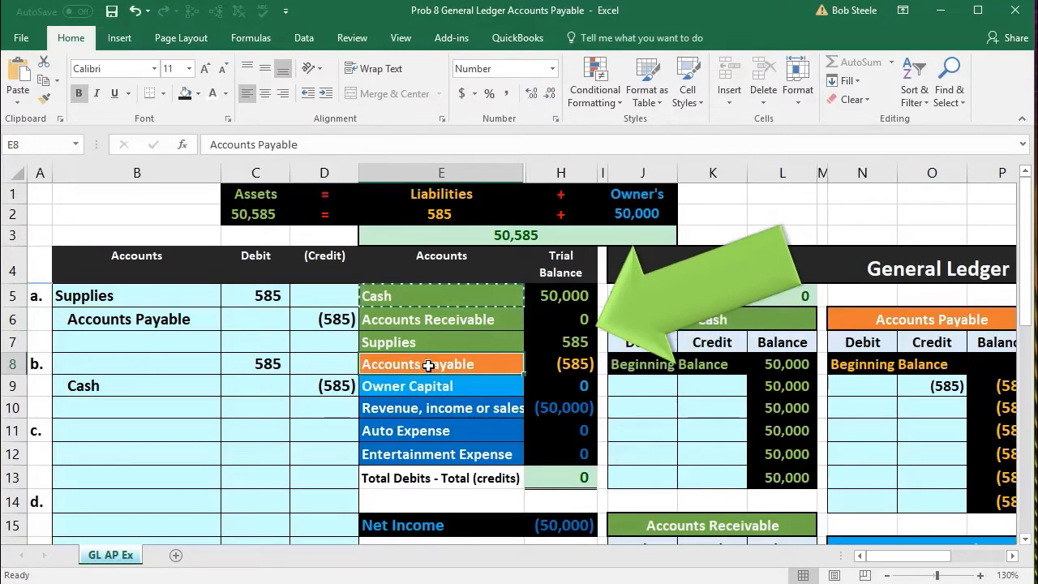
{"action": "right_click", "coordinate": [428, 366]}
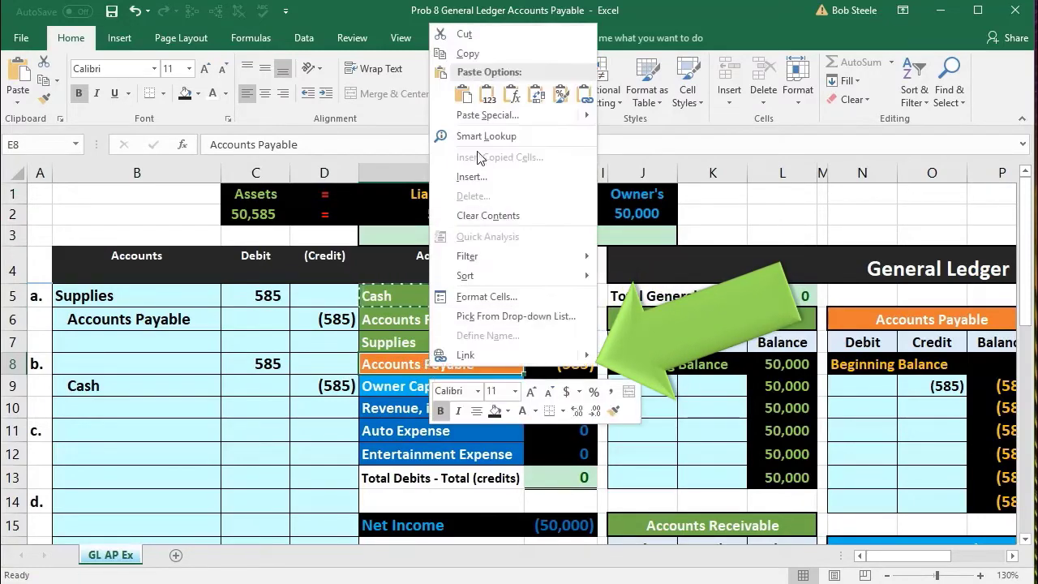
{"action": "left_click", "coordinate": [464, 54]}
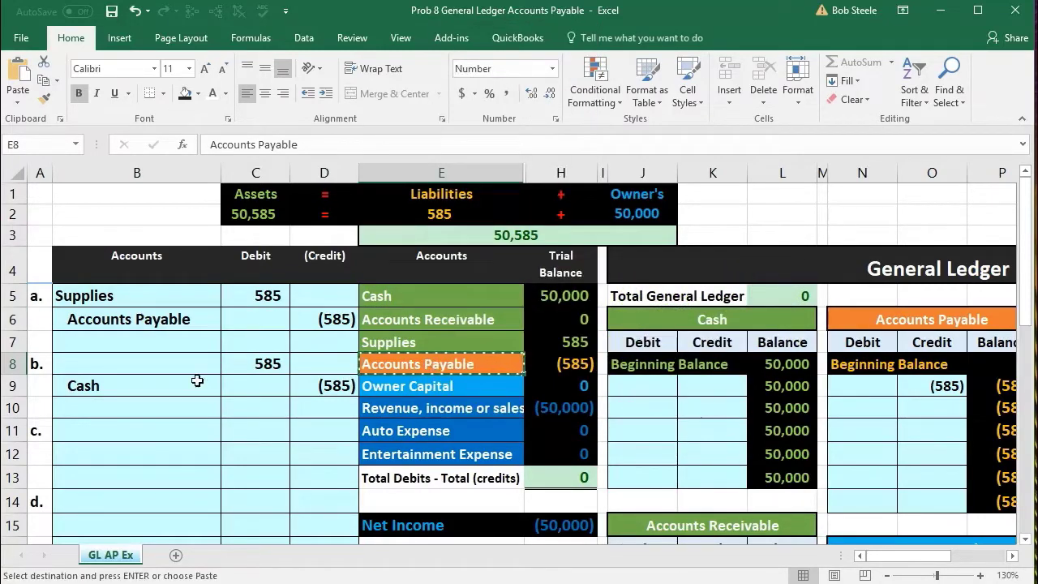
{"action": "left_click", "coordinate": [160, 365]}
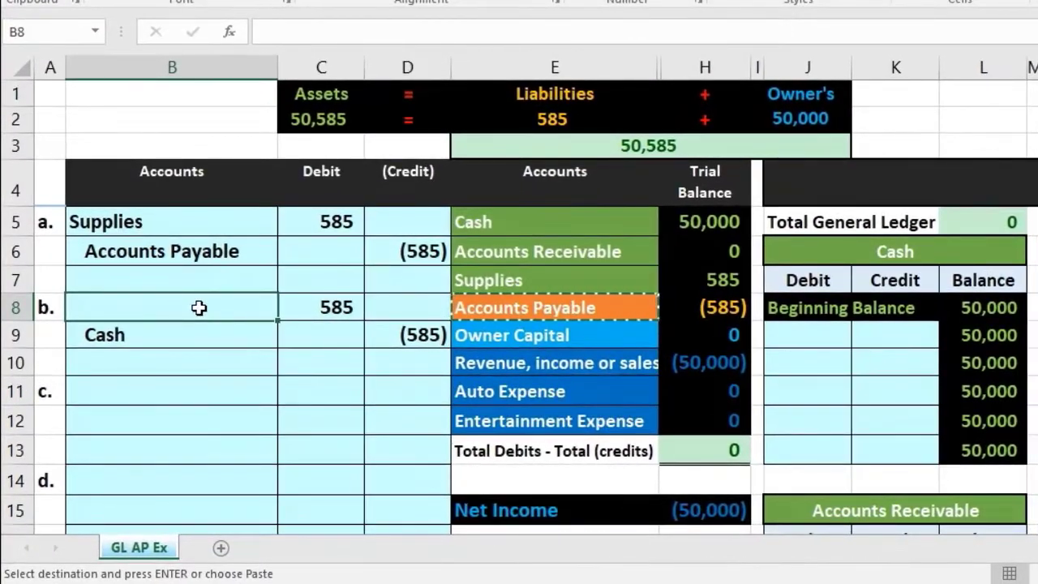
{"action": "right_click", "coordinate": [198, 307]}
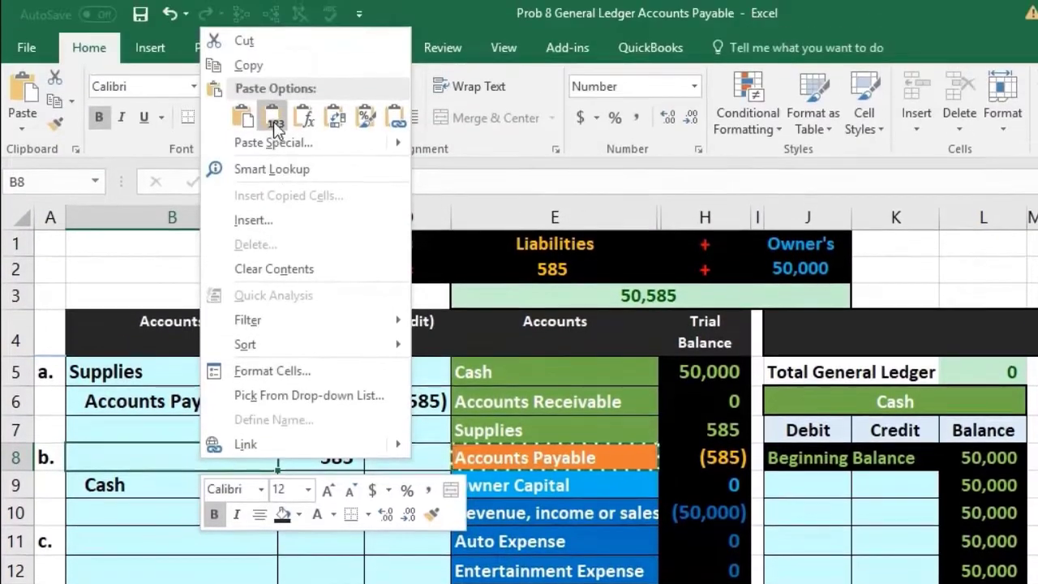
{"action": "left_click", "coordinate": [273, 120]}
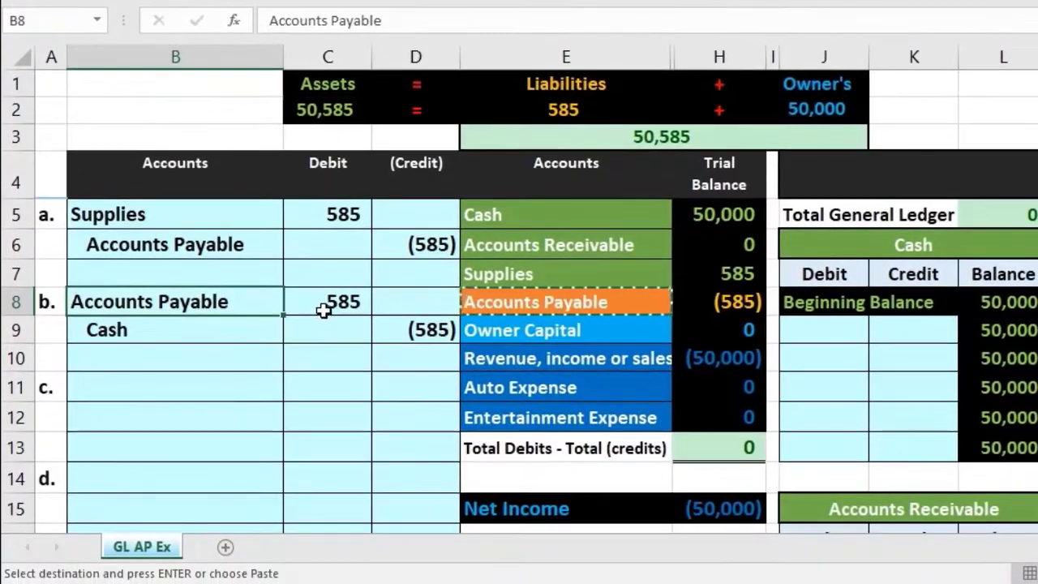
- Examine the debit and credit of entry b in B8:D9 against the Accounts Payable balance in the trial balance
{"action": "left_click", "coordinate": [324, 340]}
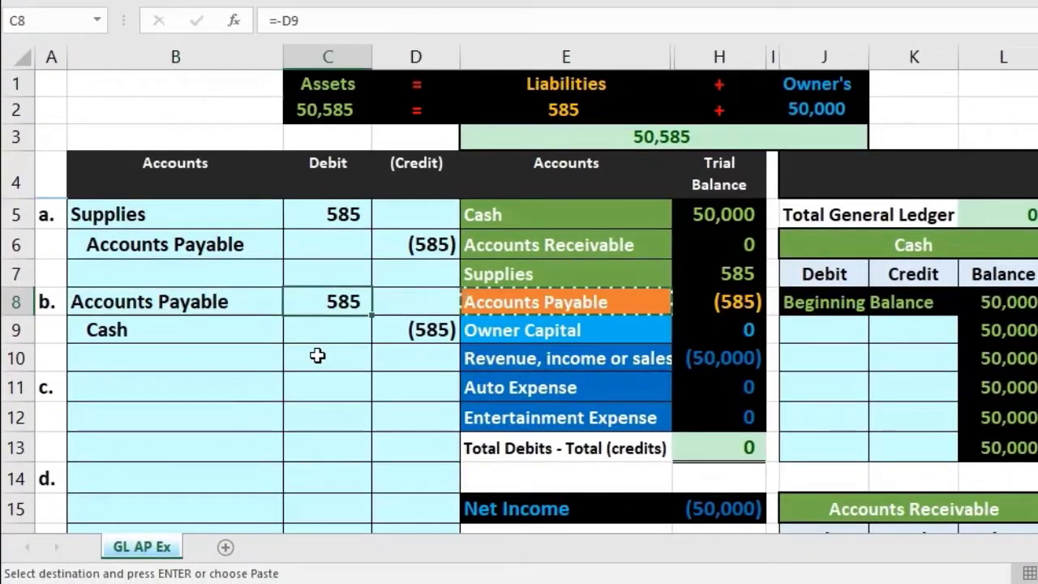
{"action": "left_click", "coordinate": [437, 335]}
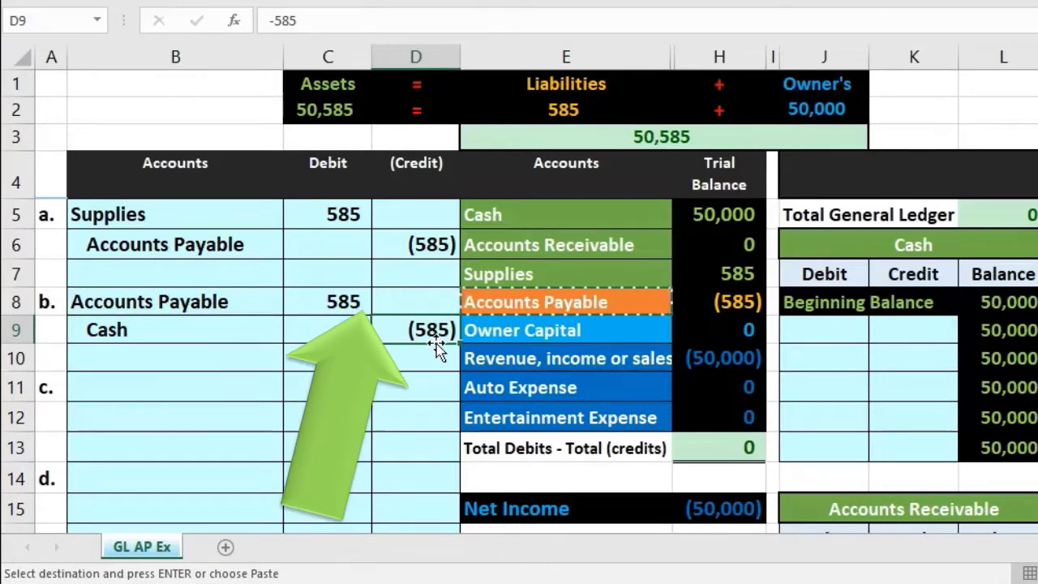
{"action": "left_click", "coordinate": [349, 302]}
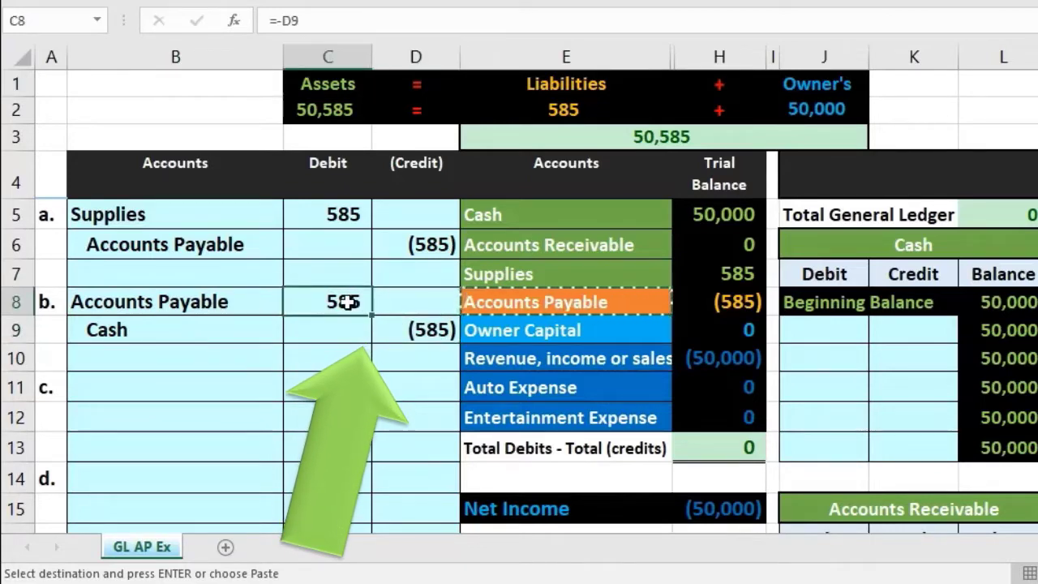
{"action": "left_click", "coordinate": [679, 302]}
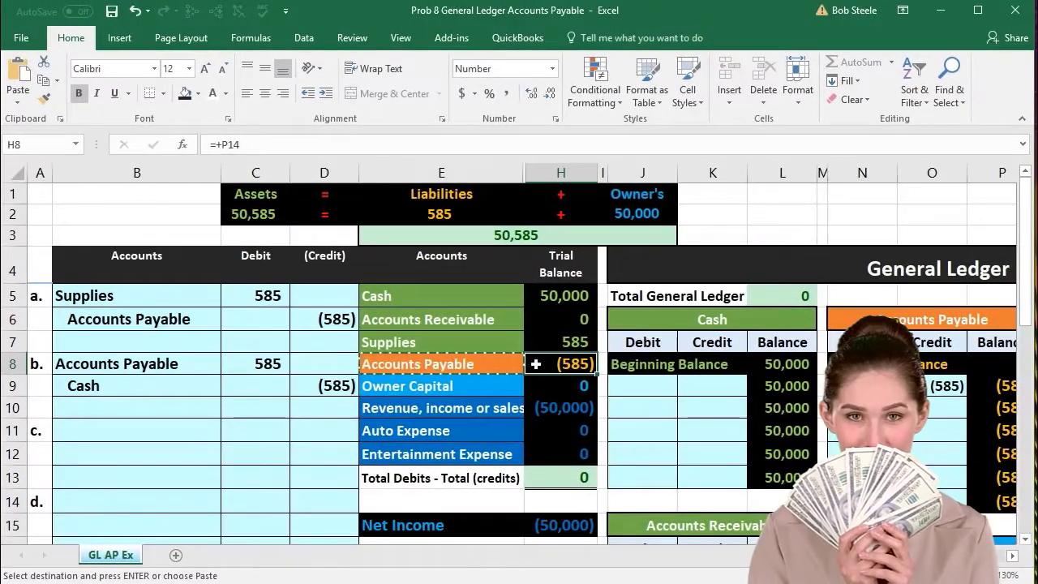
{"action": "left_click_drag", "start_coordinate": [201, 363], "coordinate": [302, 389]}
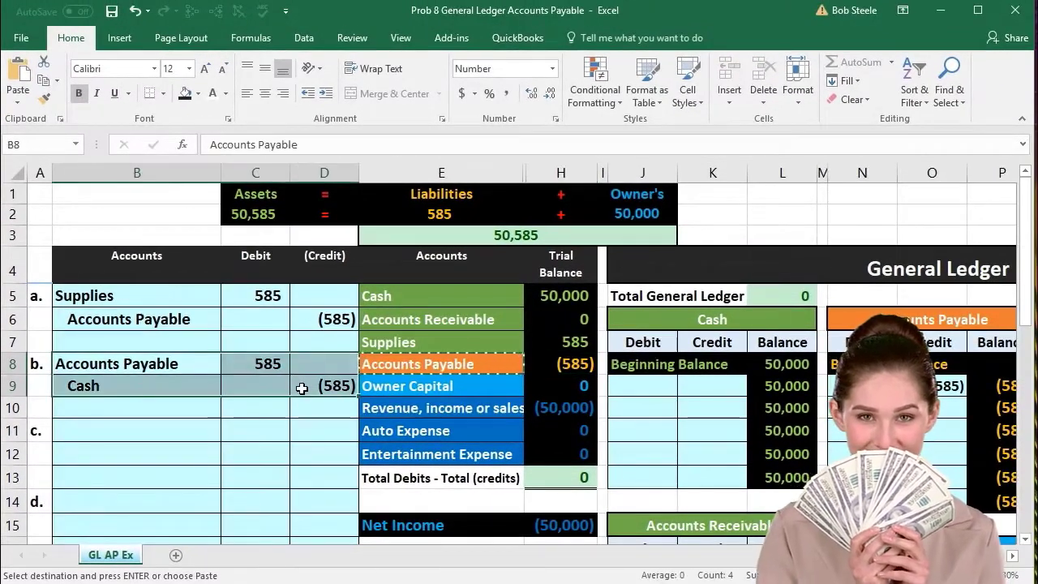
{"action": "left_click", "coordinate": [543, 365]}
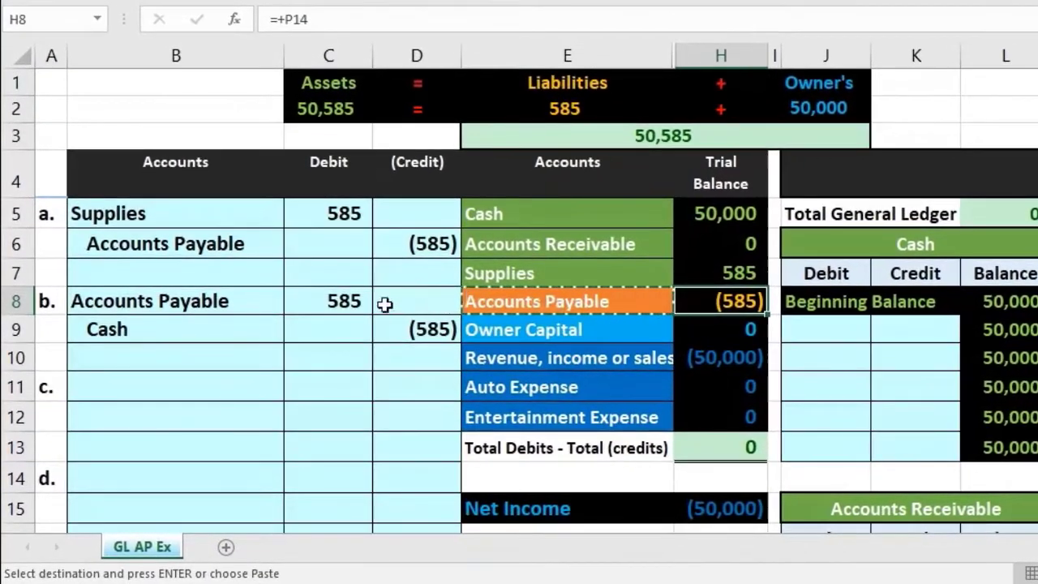
{"action": "left_click", "coordinate": [275, 364]}
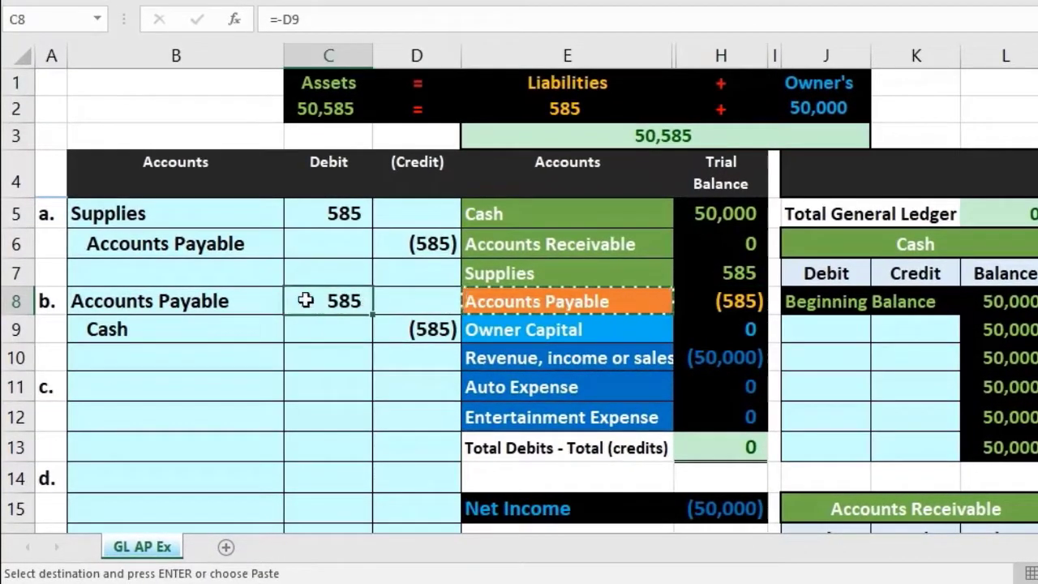
{"action": "left_click_drag", "start_coordinate": [223, 303], "coordinate": [378, 327]}
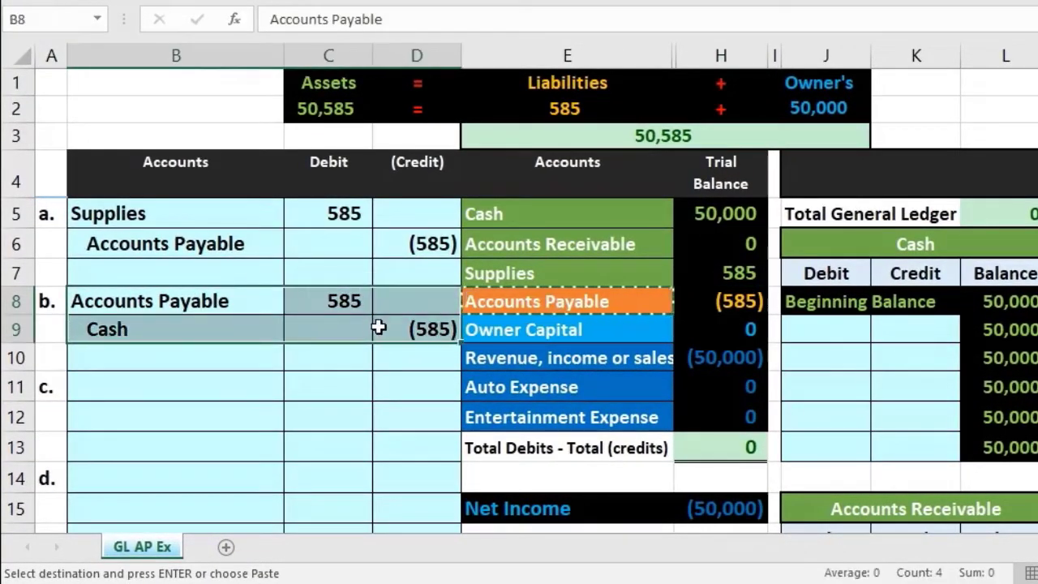
- Post the debit of entry b to the Accounts Payable ledger in N10 with the formula =C8
{"action": "left_click", "coordinate": [283, 306]}
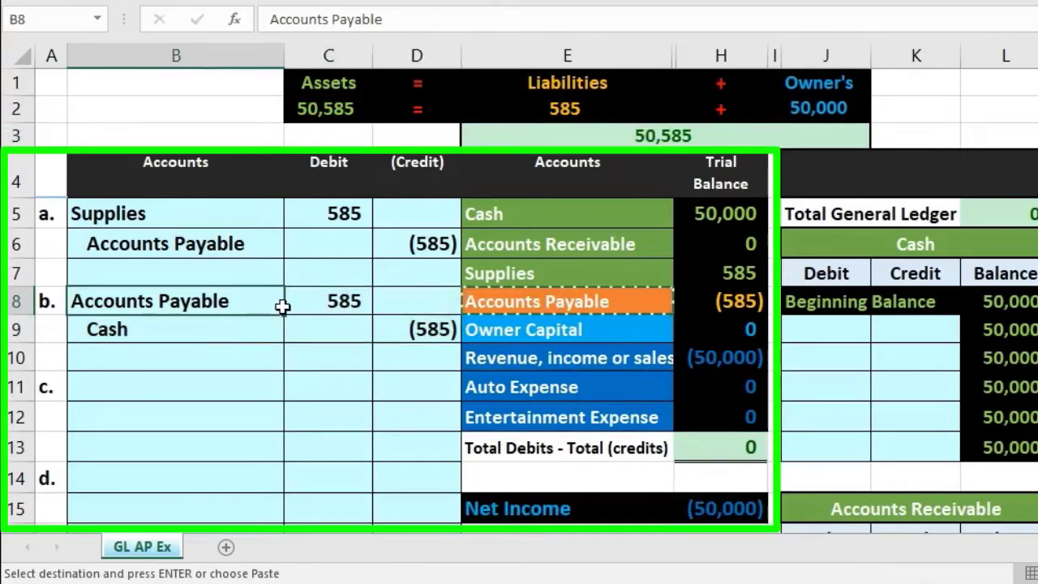
{"action": "left_click_drag", "start_coordinate": [282, 305], "coordinate": [290, 307]}
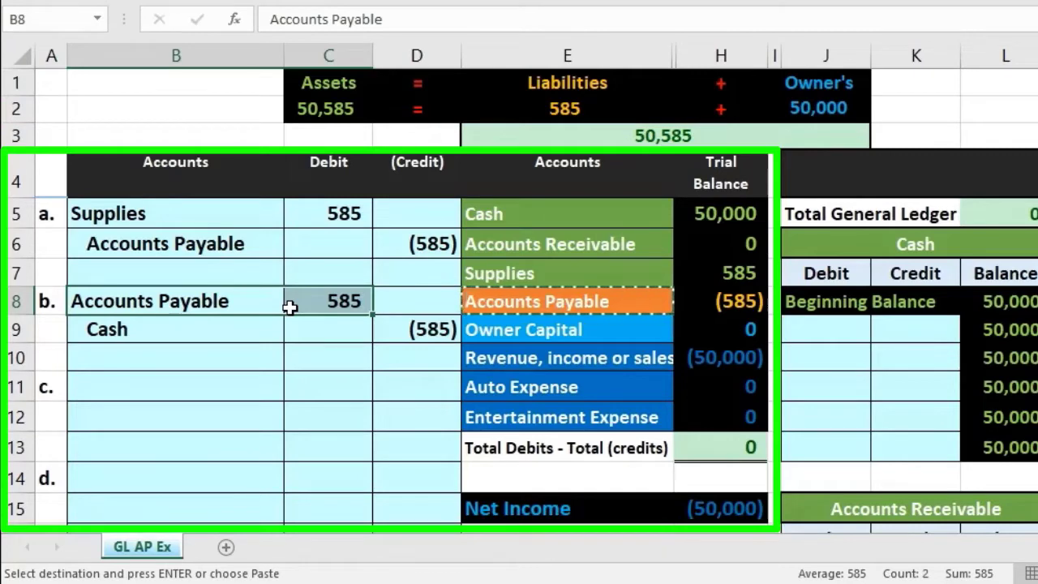
{"action": "left_click_drag", "start_coordinate": [234, 299], "coordinate": [299, 303]}
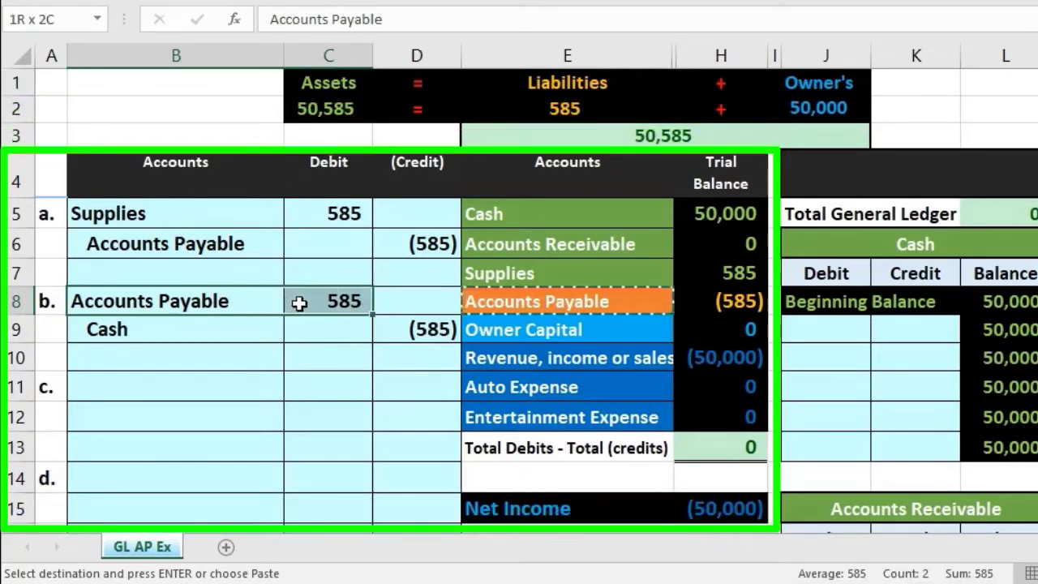
{"action": "left_click_drag", "start_coordinate": [523, 220], "coordinate": [685, 293]}
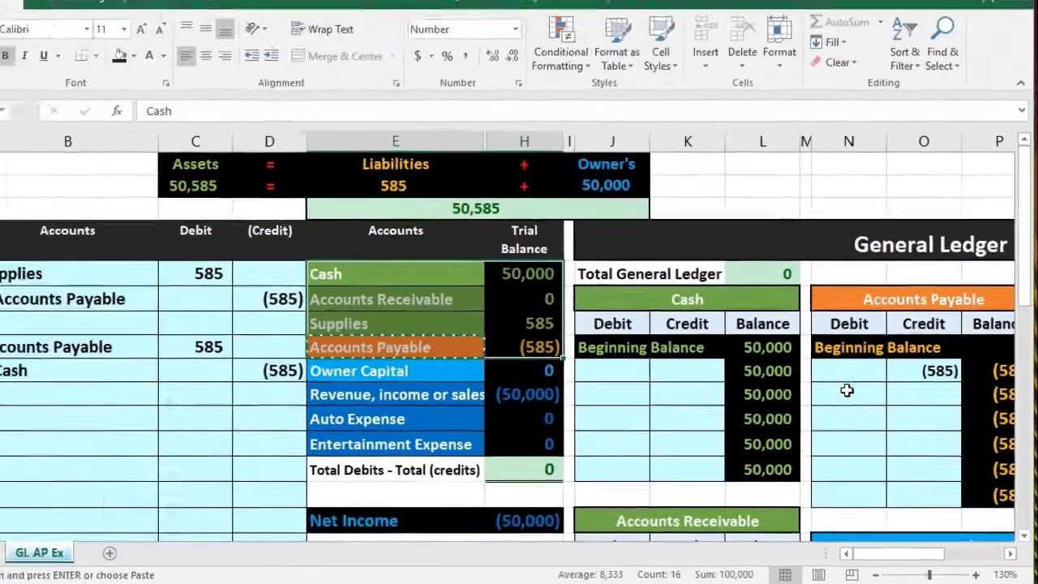
{"action": "scroll", "coordinate": [846, 391], "scroll_direction": "down", "scroll_amount": 2}
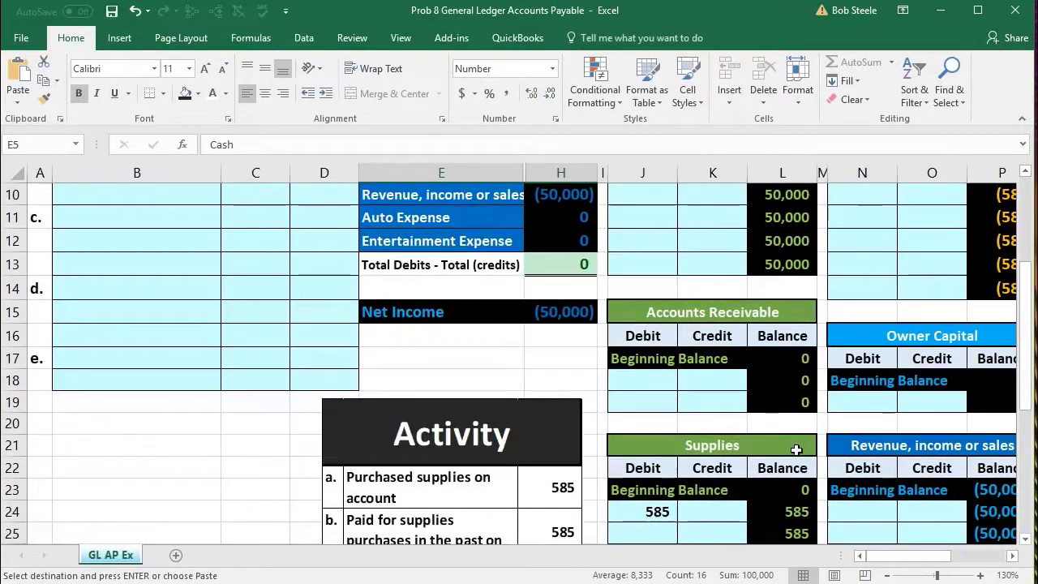
{"action": "scroll", "coordinate": [803, 446], "scroll_direction": "up", "scroll_amount": 2}
{"action": "left_click", "coordinate": [910, 346]}
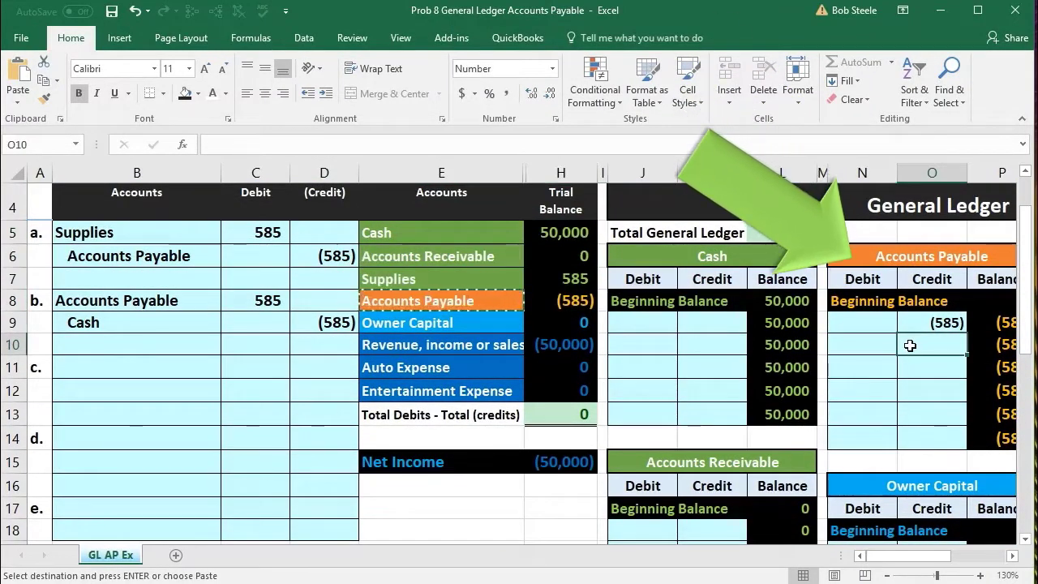
{"action": "left_click", "coordinate": [875, 347]}
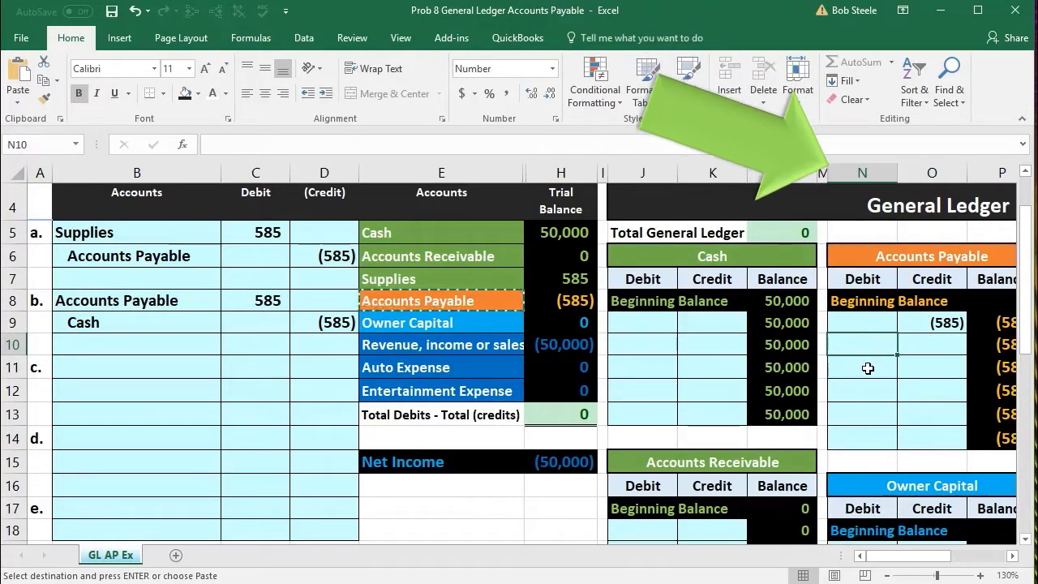
{"action": "type", "text": "="}
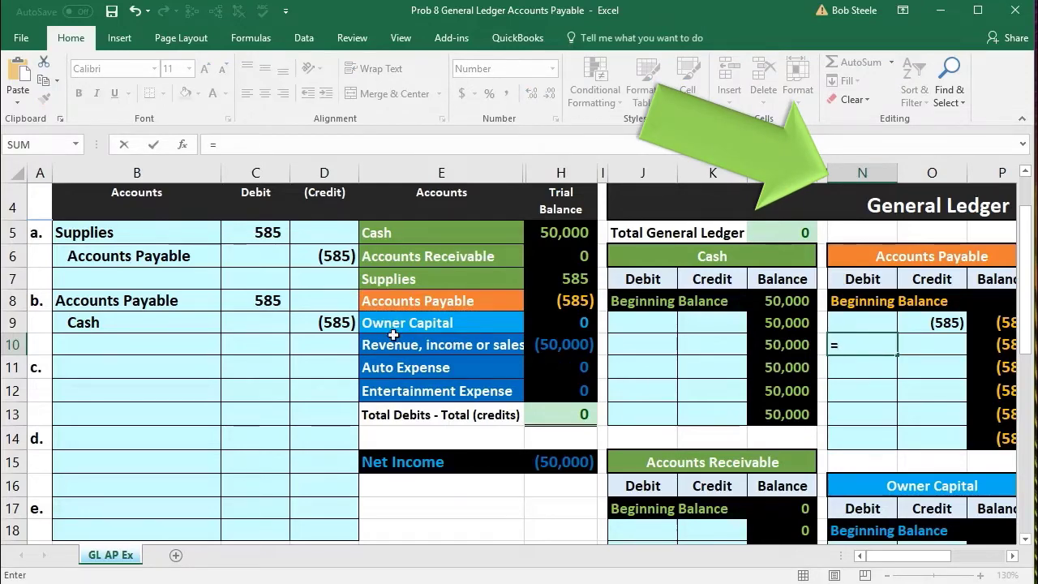
{"action": "left_click", "coordinate": [258, 300]}
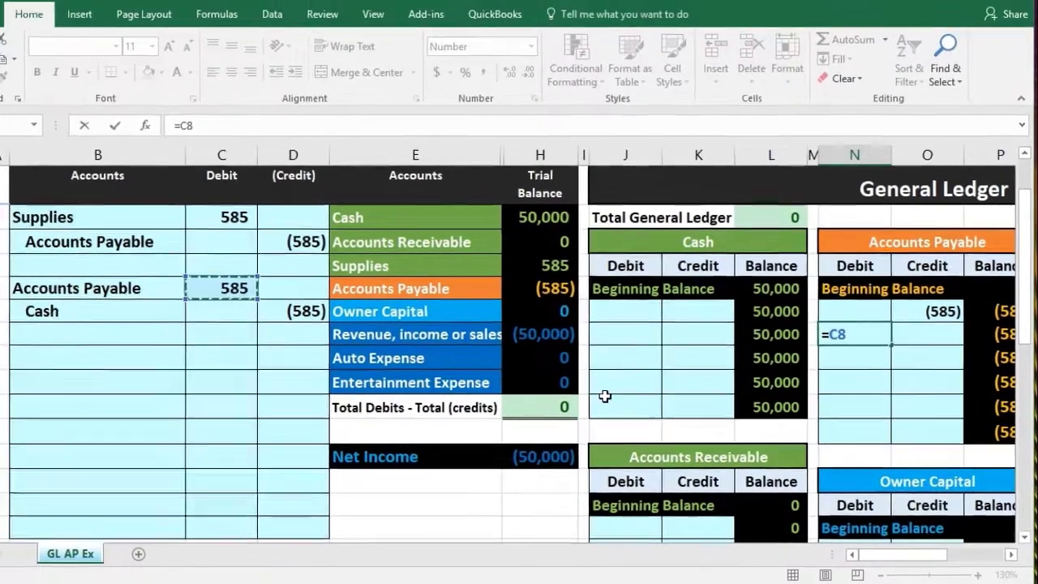
{"action": "key", "text": "Return"}
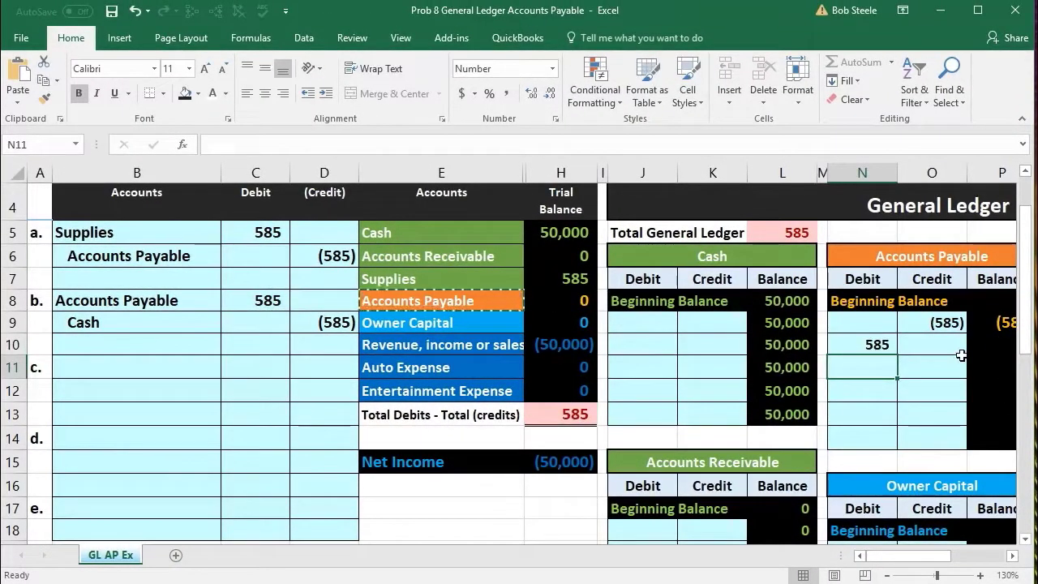
- Post the credit of entry b to the Cash ledger in K9 with the formula =D9
{"action": "left_click_drag", "start_coordinate": [914, 557], "coordinate": [919, 558]}
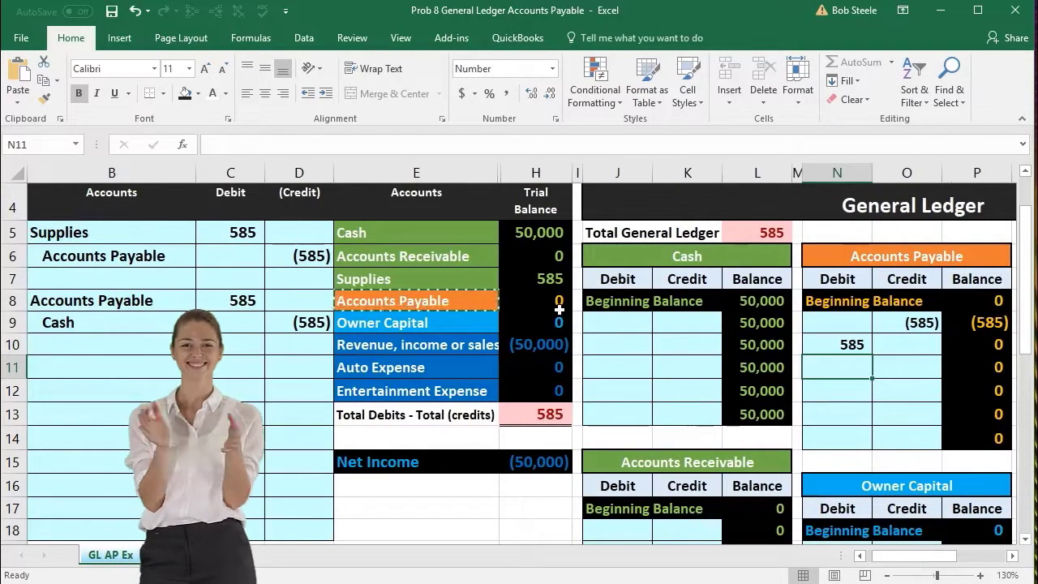
{"action": "left_click", "coordinate": [537, 414]}
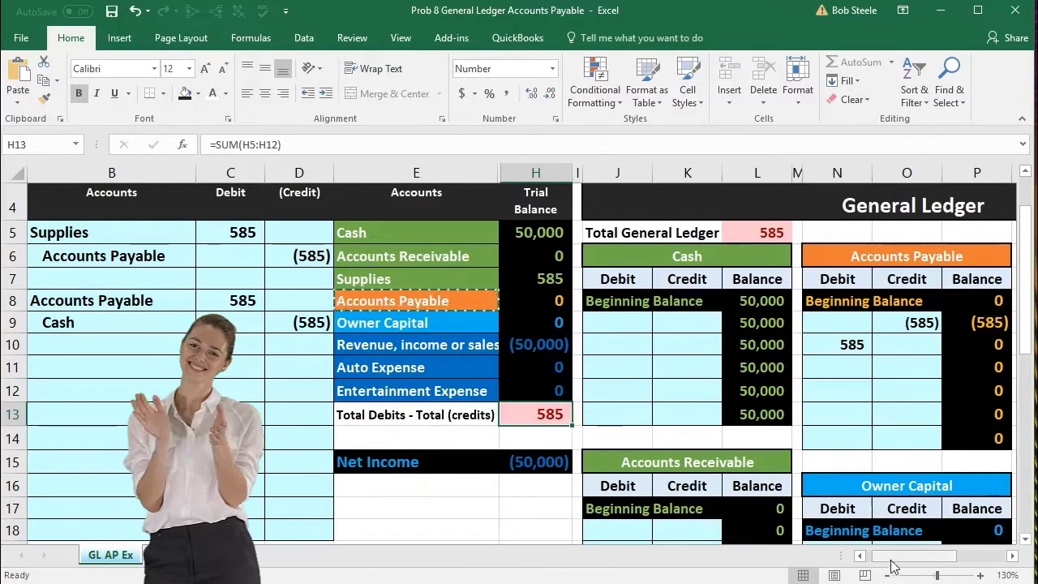
{"action": "left_click", "coordinate": [860, 556]}
{"action": "left_click_drag", "start_coordinate": [196, 324], "coordinate": [299, 325]}
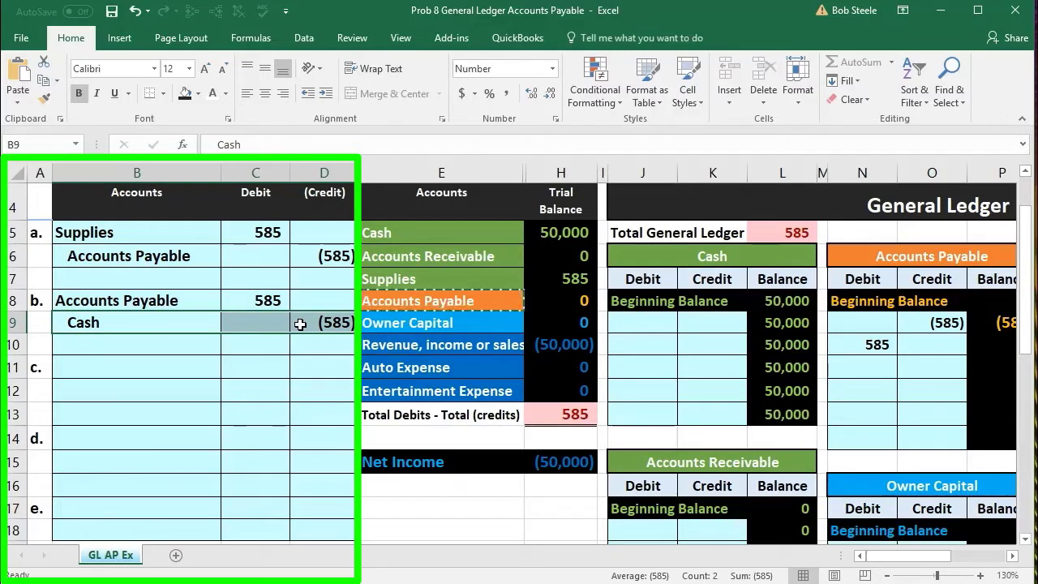
{"action": "left_click", "coordinate": [394, 238]}
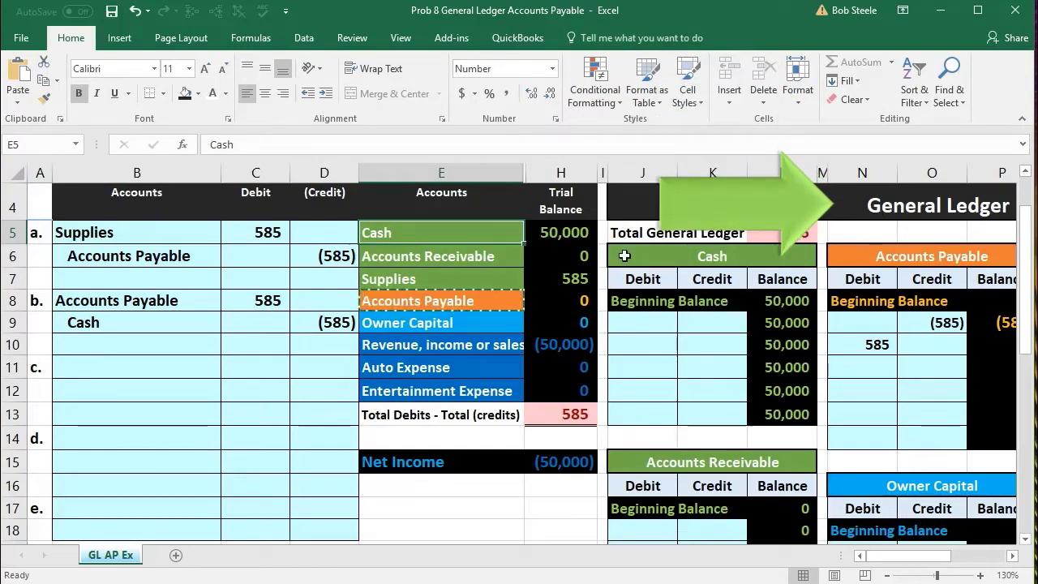
{"action": "left_click_drag", "start_coordinate": [624, 255], "coordinate": [717, 252]}
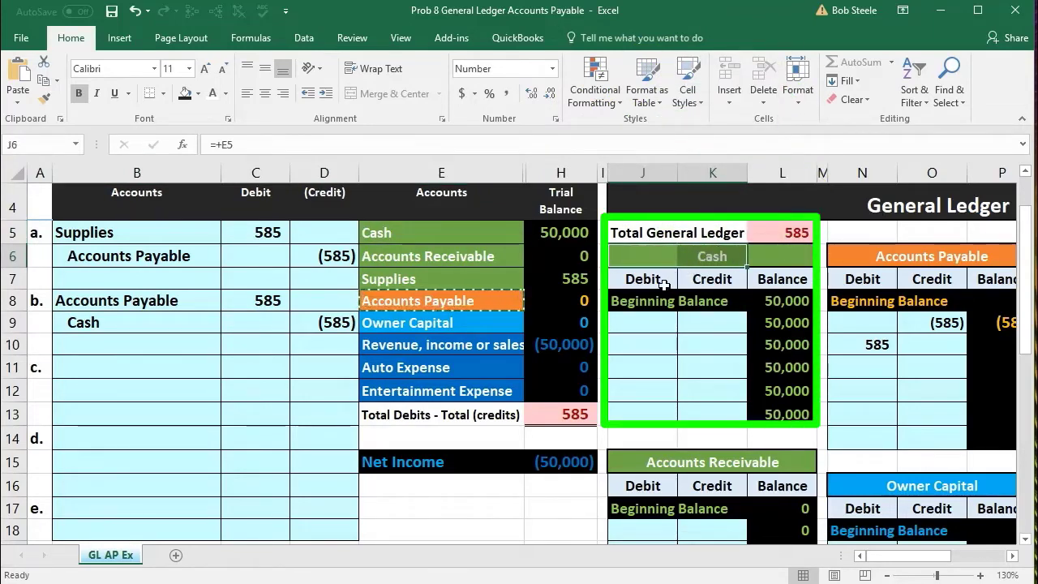
{"action": "left_click", "coordinate": [701, 323]}
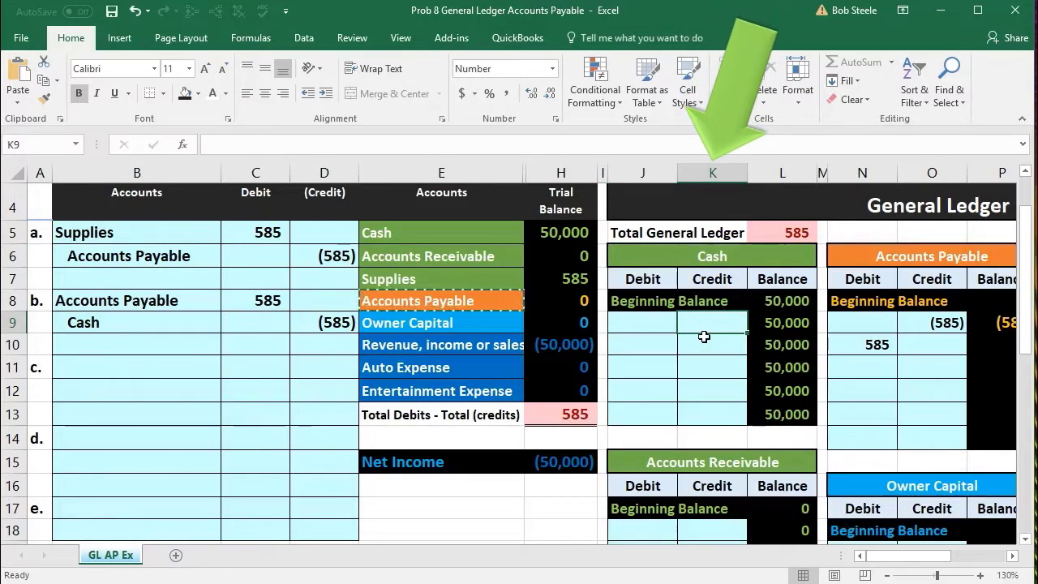
{"action": "type", "text": "="}
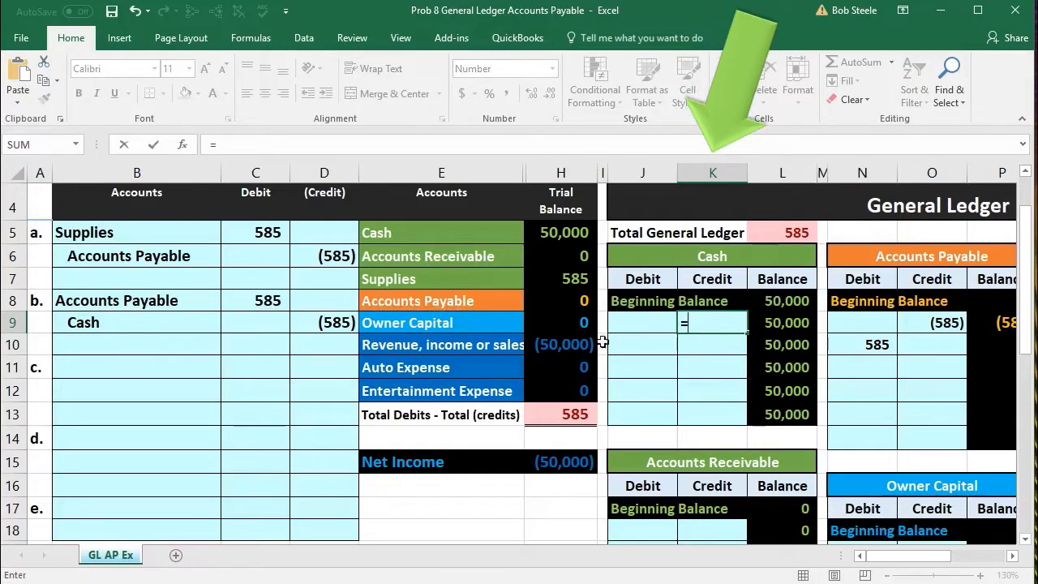
{"action": "left_click", "coordinate": [341, 321]}
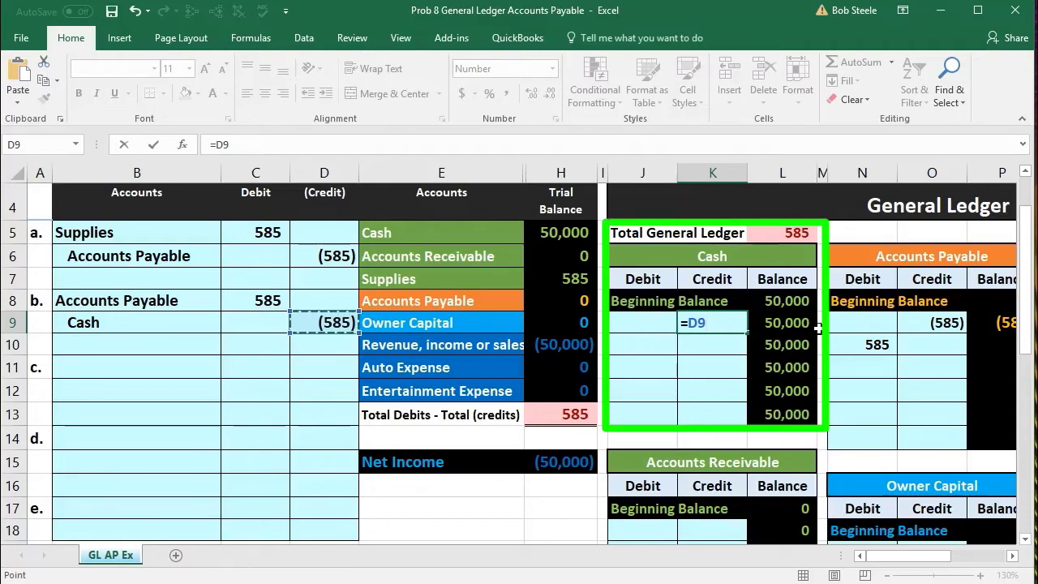
{"action": "key", "text": "Return"}
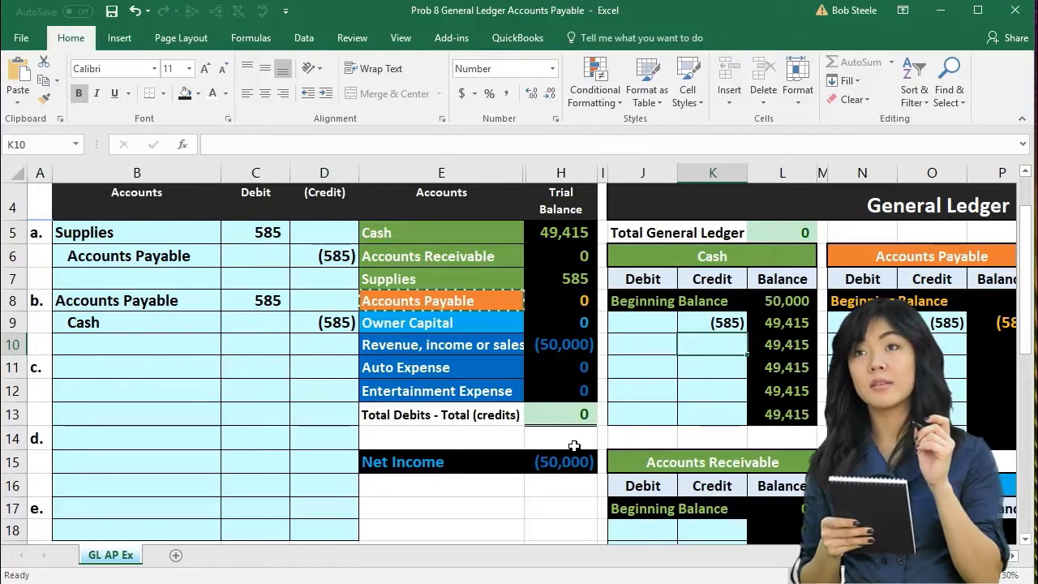
- Copy the Auto Expense name from the trial balance into B11 as values only, as the debit account of entry c
{"action": "scroll", "coordinate": [573, 446], "scroll_direction": "down", "scroll_amount": 3}
{"action": "scroll", "coordinate": [575, 453], "scroll_direction": "down", "scroll_amount": 1}
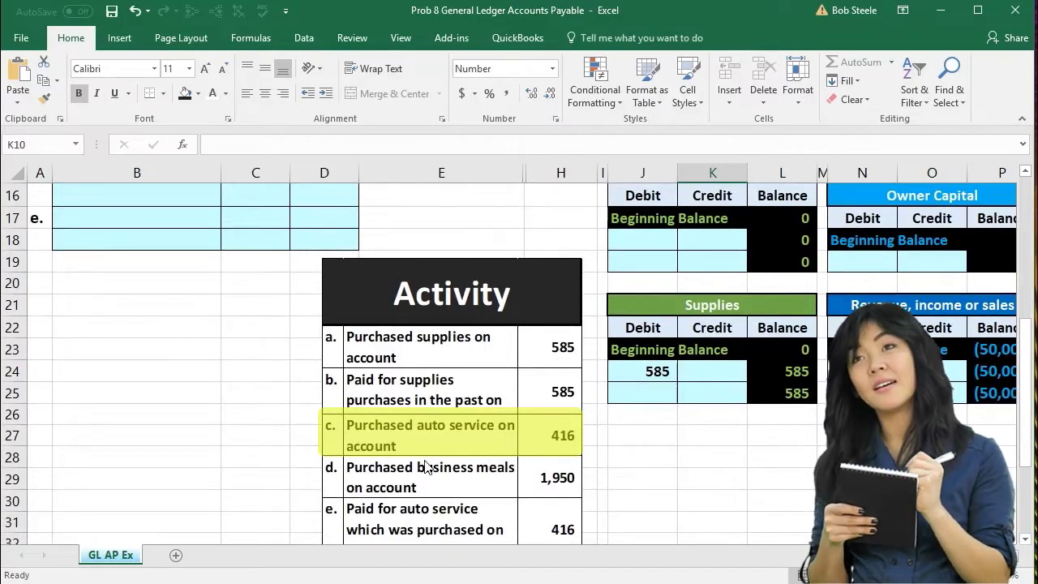
{"action": "scroll", "coordinate": [248, 424], "scroll_direction": "up", "scroll_amount": 5}
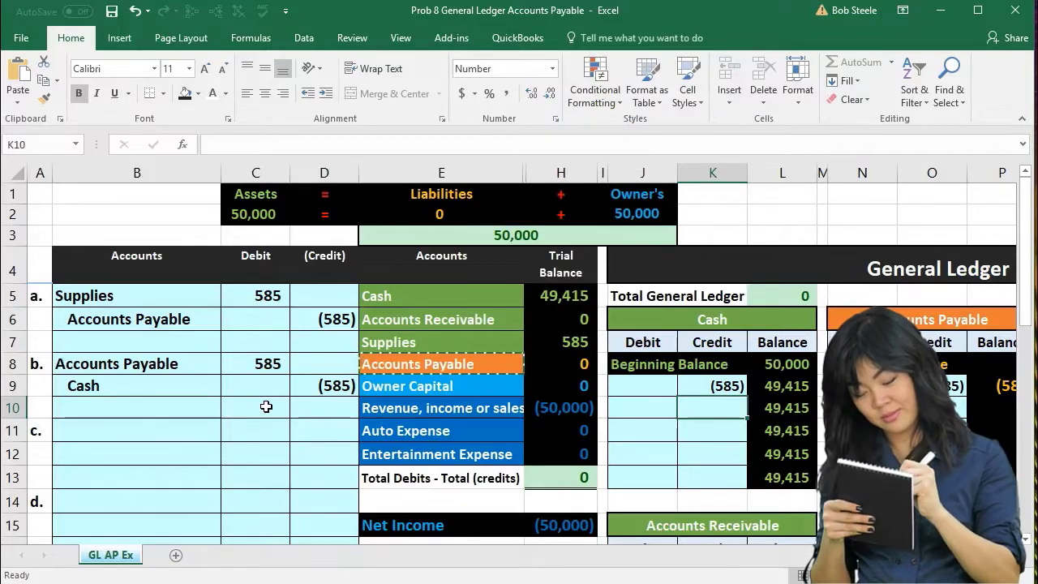
{"action": "left_click", "coordinate": [424, 363]}
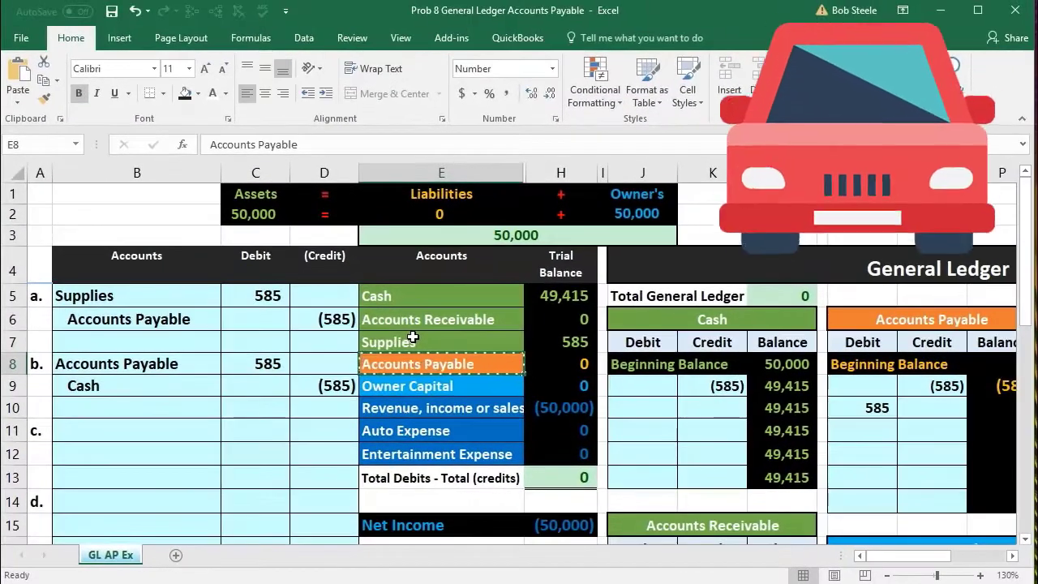
{"action": "left_click", "coordinate": [429, 430]}
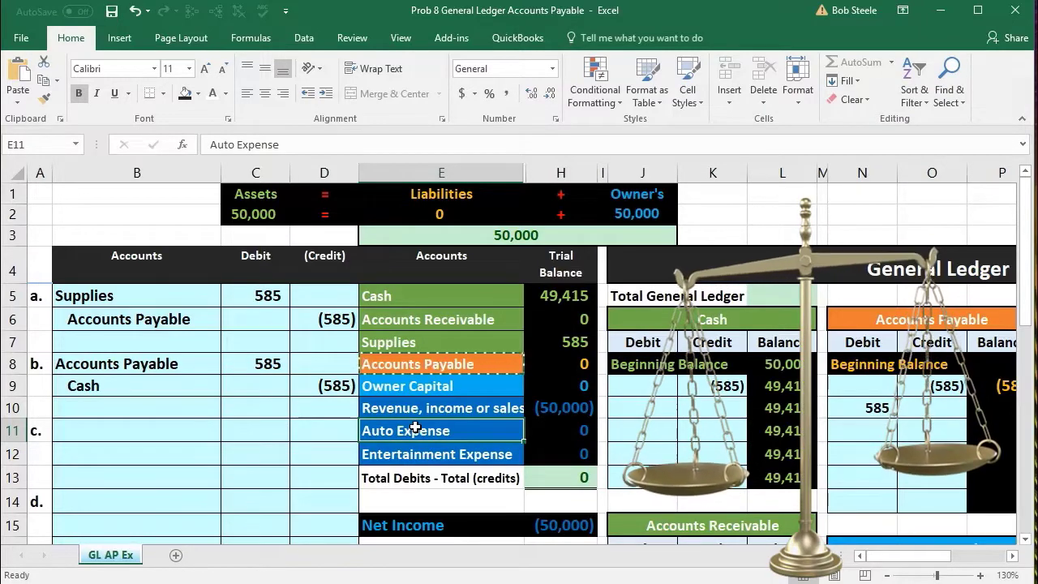
{"action": "right_click", "coordinate": [417, 432]}
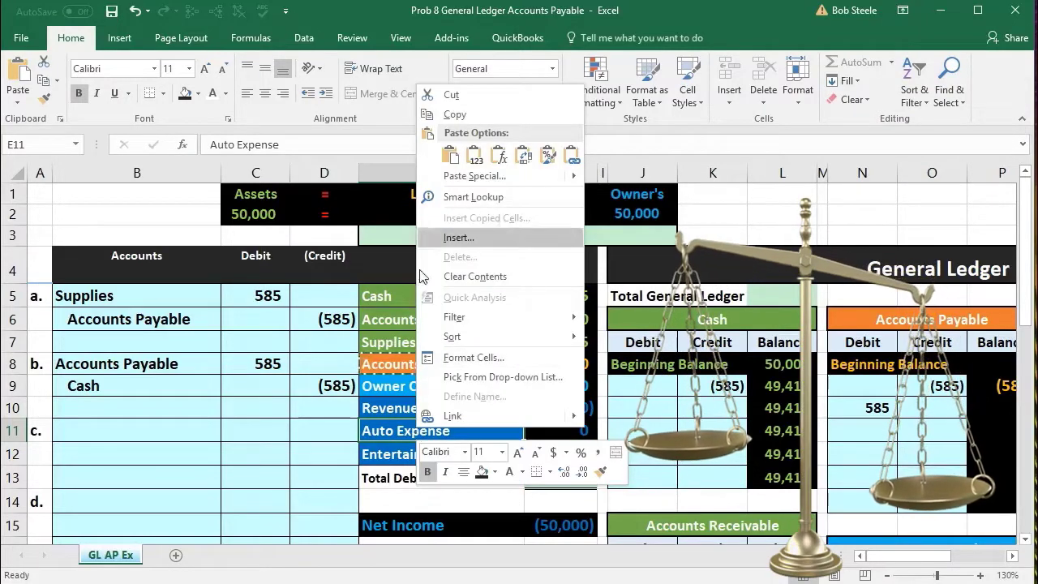
{"action": "left_click", "coordinate": [450, 118]}
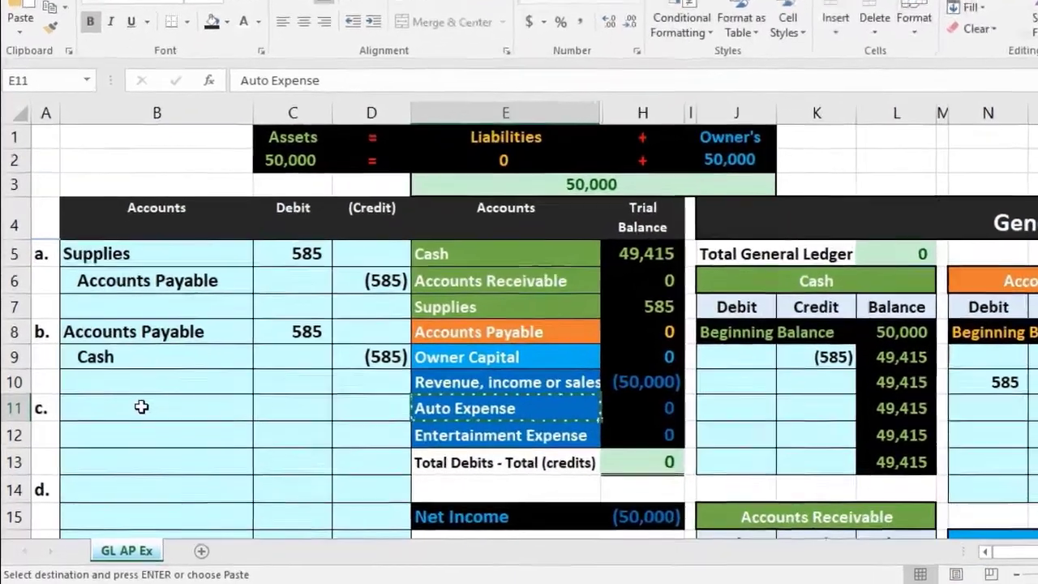
{"action": "left_click", "coordinate": [123, 429]}
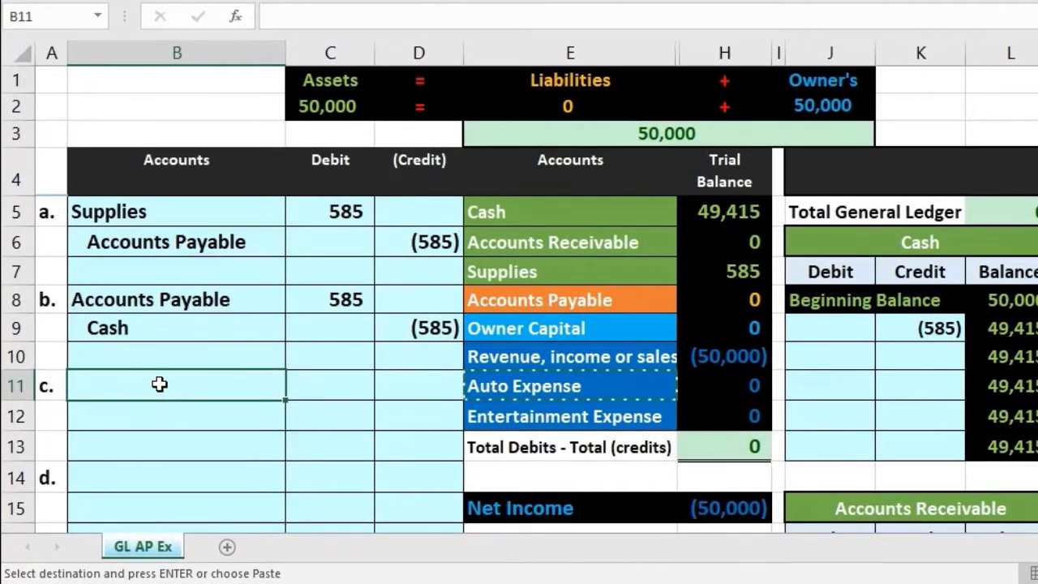
{"action": "right_click", "coordinate": [160, 384]}
{"action": "left_click", "coordinate": [236, 151]}
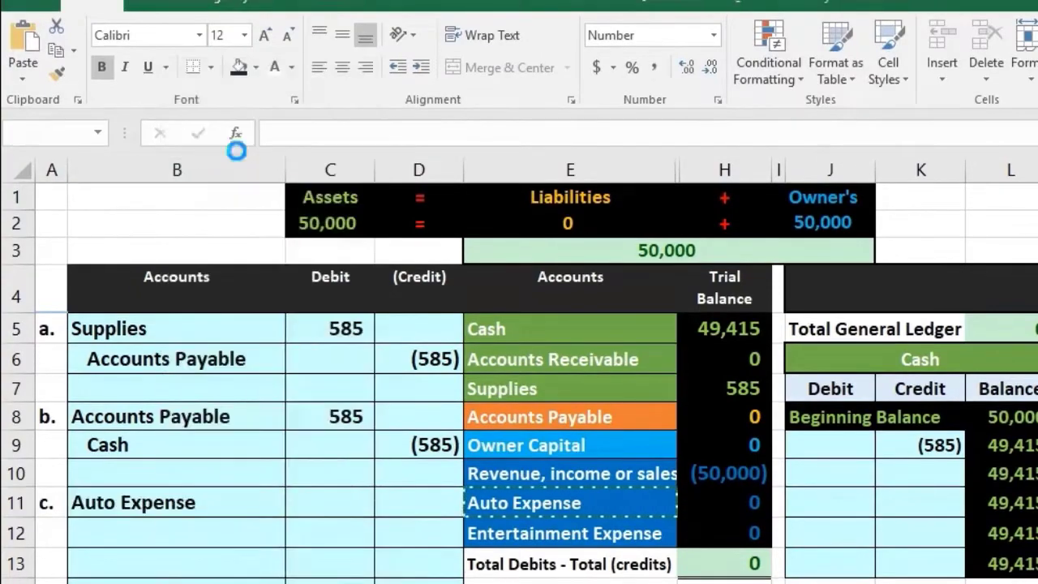
- Enter the auto service amount of 416 from the activity list as the Auto Expense debit in C11
{"action": "left_click", "coordinate": [323, 495]}
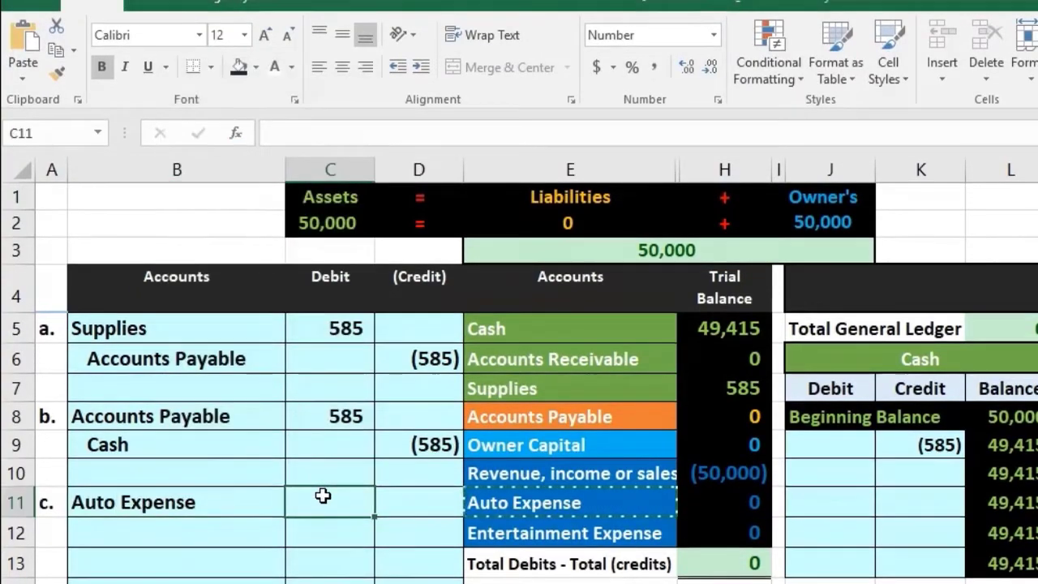
{"action": "scroll", "coordinate": [322, 454], "scroll_direction": "down", "scroll_amount": 4}
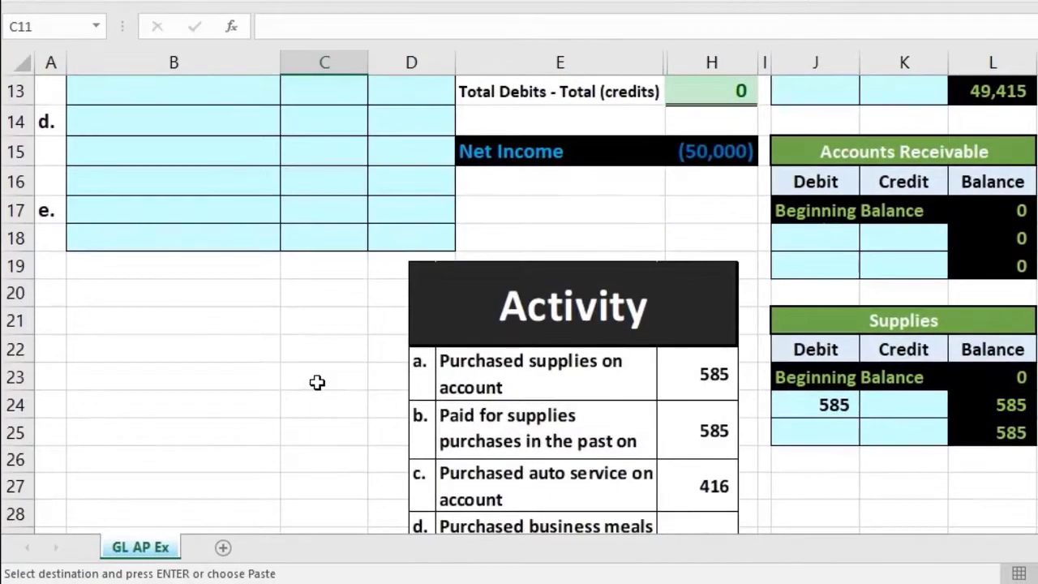
{"action": "scroll", "coordinate": [316, 382], "scroll_direction": "up", "scroll_amount": 3}
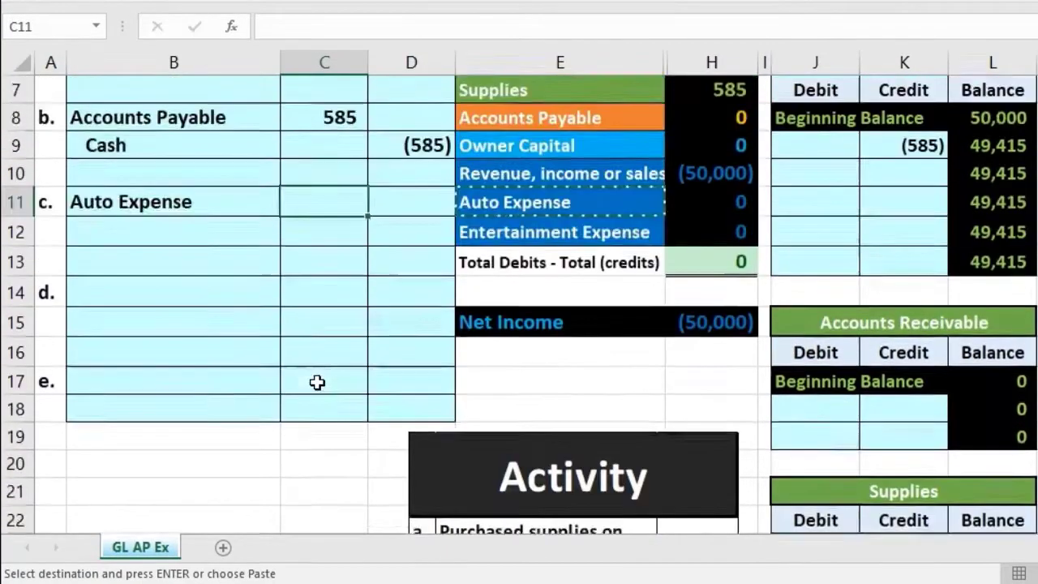
{"action": "type", "text": "416"}
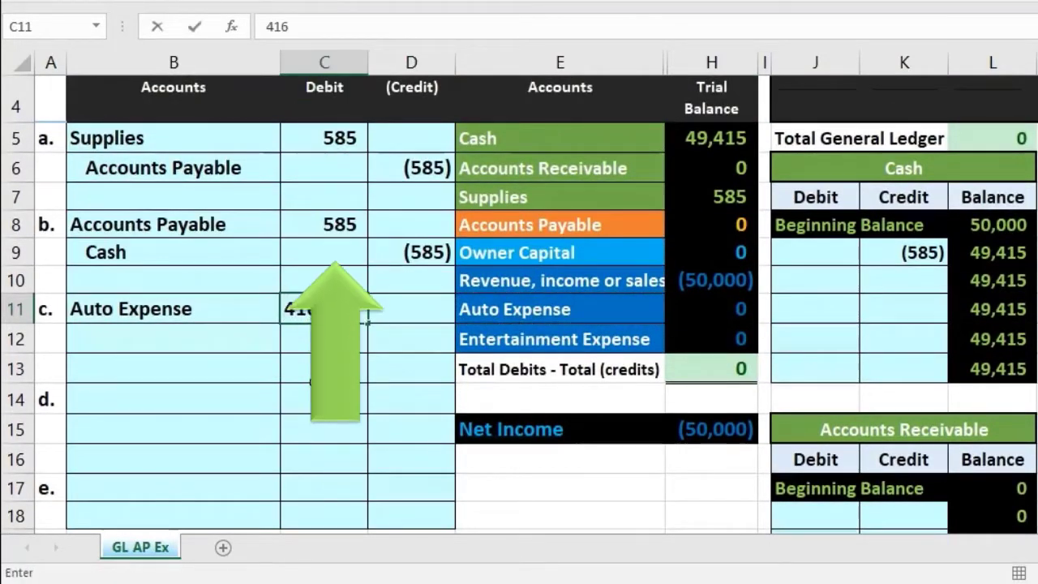
{"action": "key", "text": "Return"}
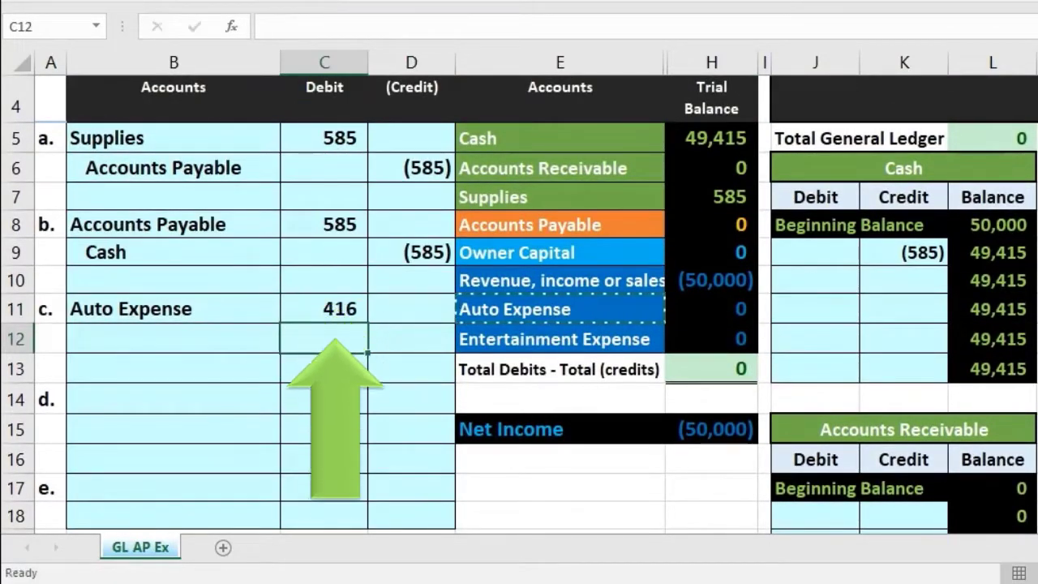
- Enter the credit amount of entry c in D12 with the formula -C11 and select B12 for the credit account name
{"action": "key", "text": "Right"}
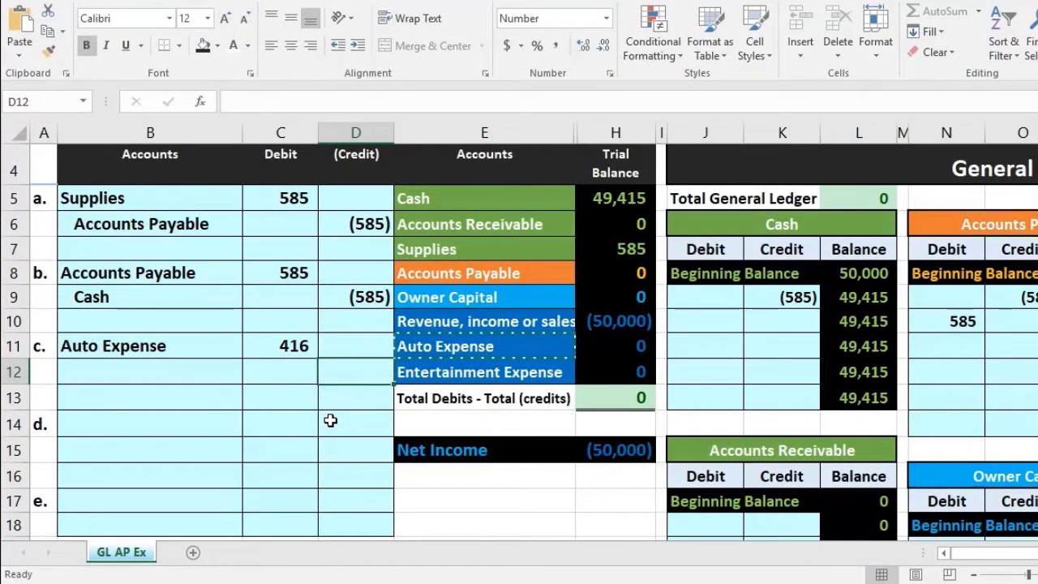
{"action": "type", "text": "-C11"}
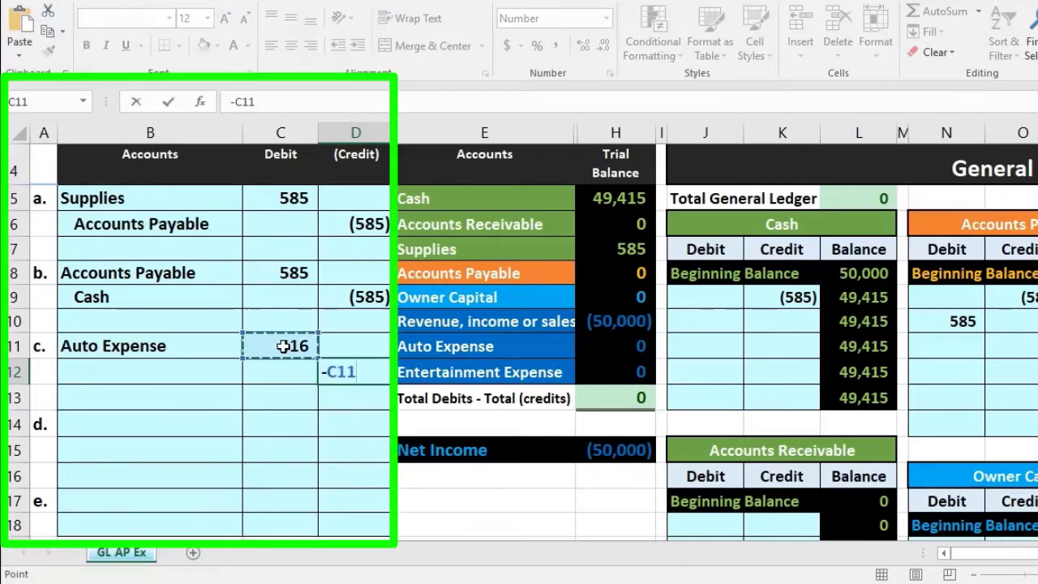
{"action": "key", "text": "Return"}
{"action": "left_click", "coordinate": [200, 375]}
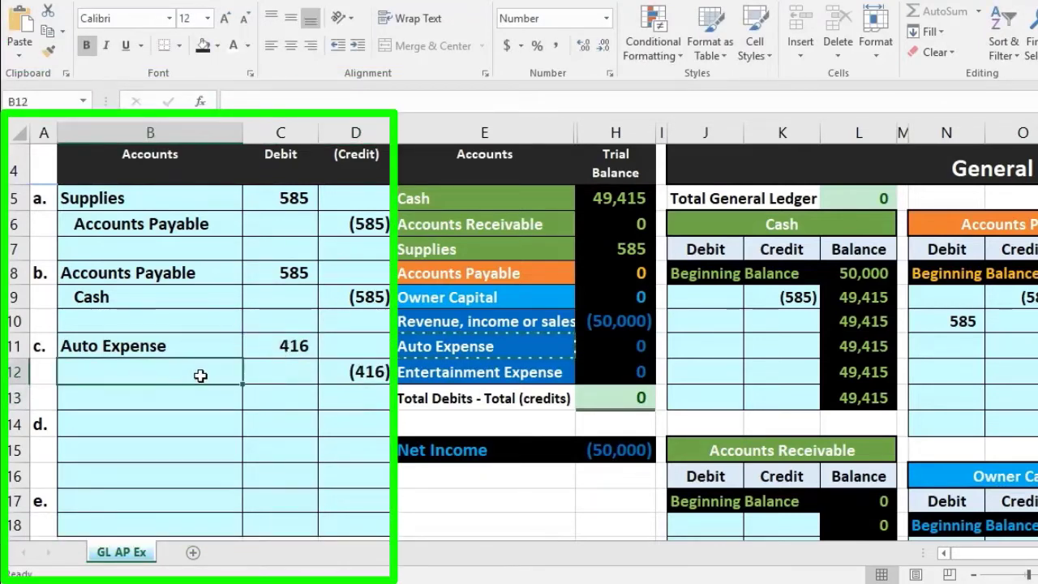
- Copy the Accounts Payable name from the trial balance into B12 as values only and indent it as the credit account of entry c
{"action": "scroll", "coordinate": [215, 421], "scroll_direction": "up", "scroll_amount": 1}
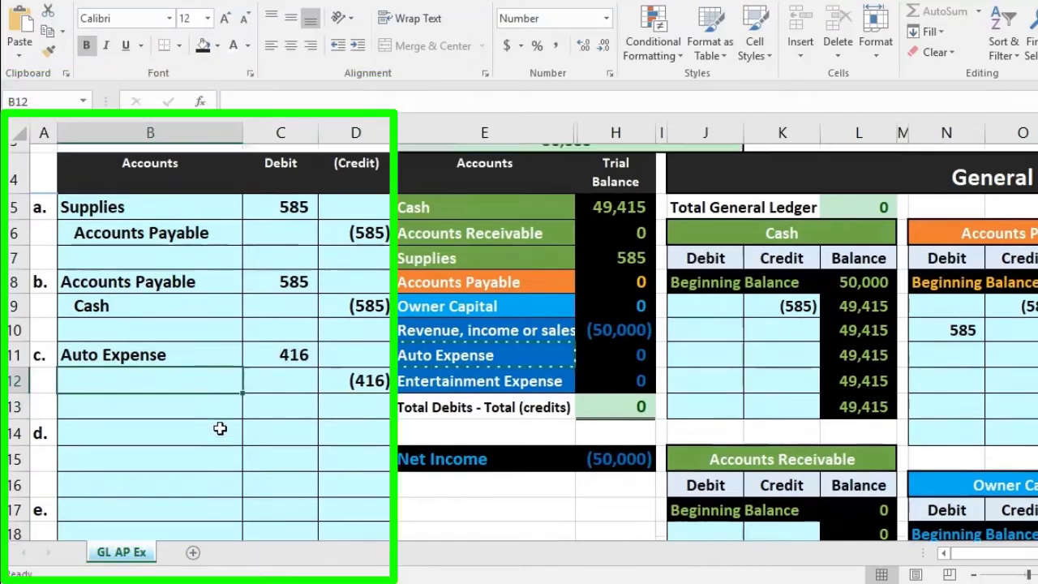
{"action": "left_click", "coordinate": [458, 270]}
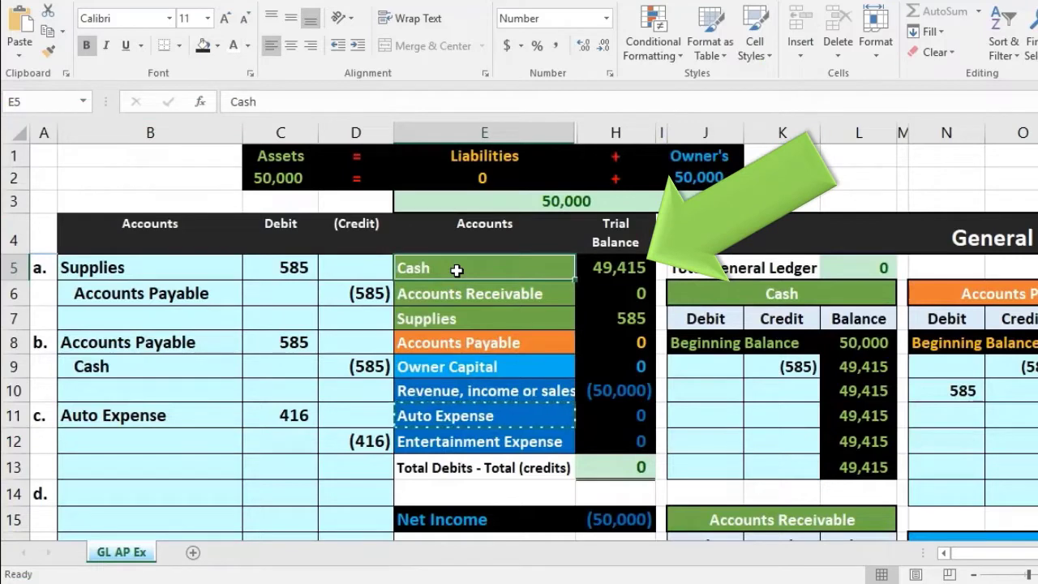
{"action": "left_click", "coordinate": [509, 341]}
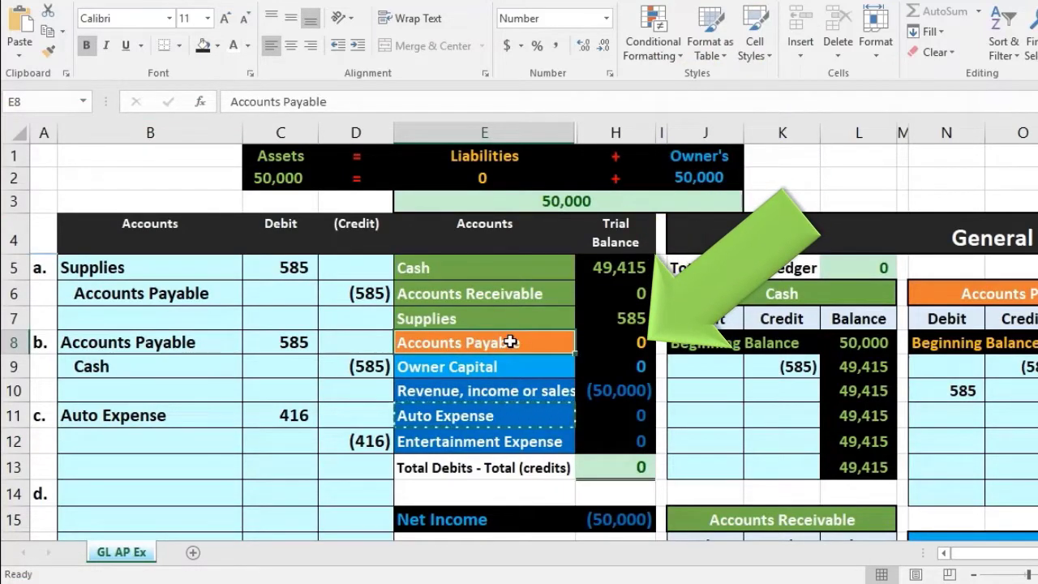
{"action": "right_click", "coordinate": [509, 341]}
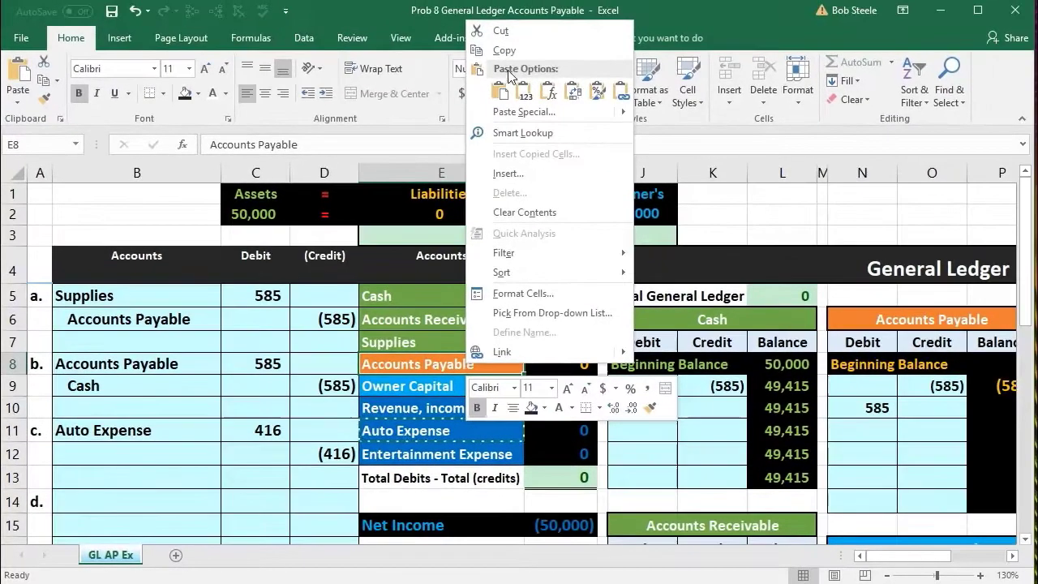
{"action": "left_click", "coordinate": [501, 50]}
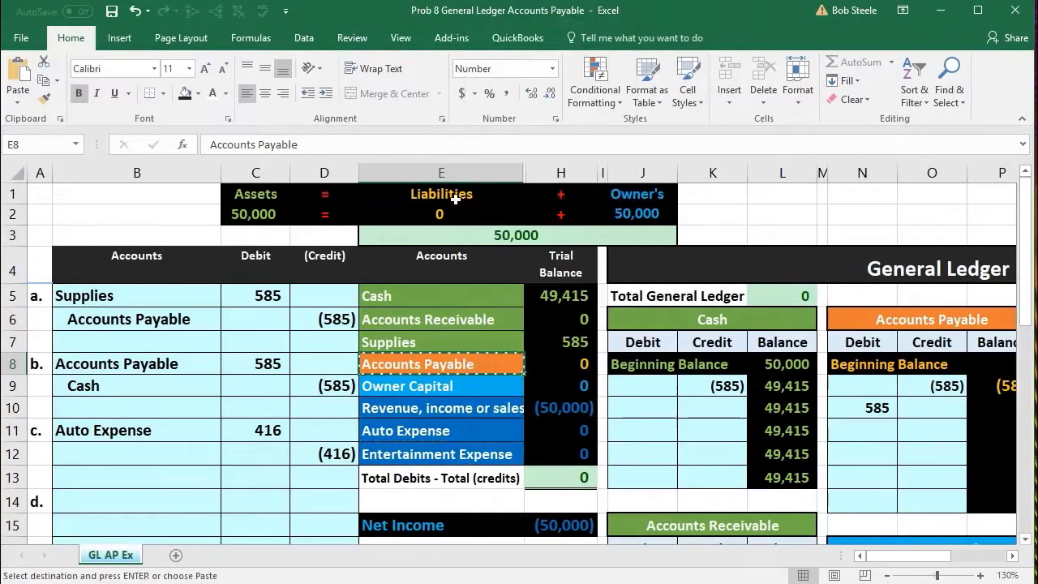
{"action": "left_click", "coordinate": [155, 453]}
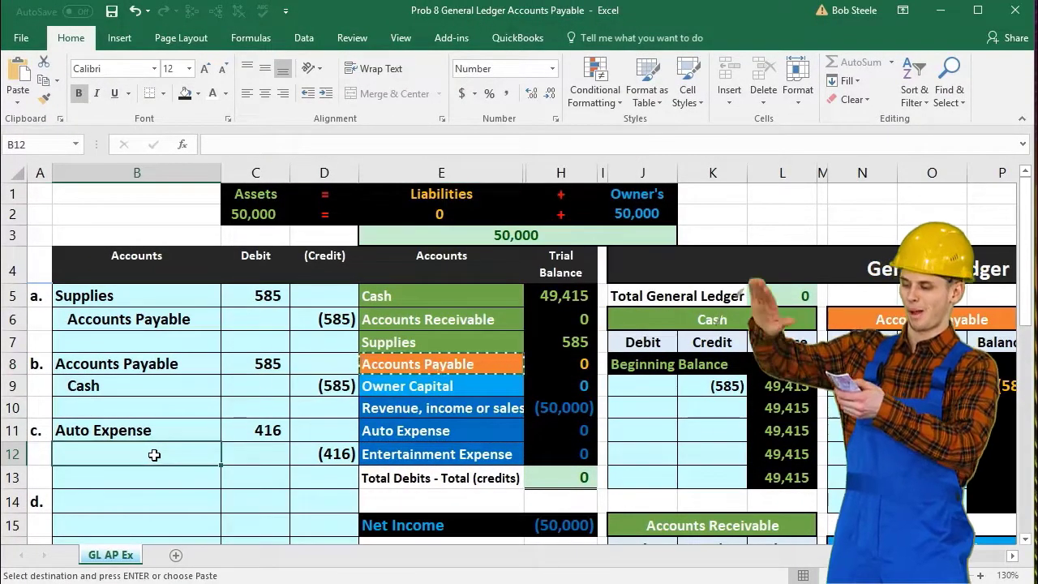
{"action": "right_click", "coordinate": [154, 455]}
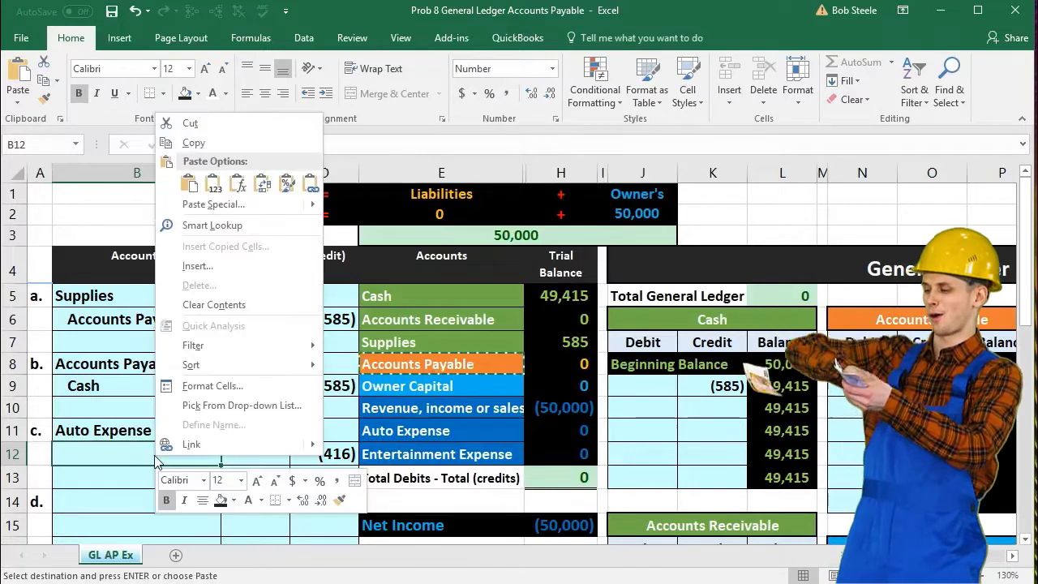
{"action": "left_click", "coordinate": [213, 184]}
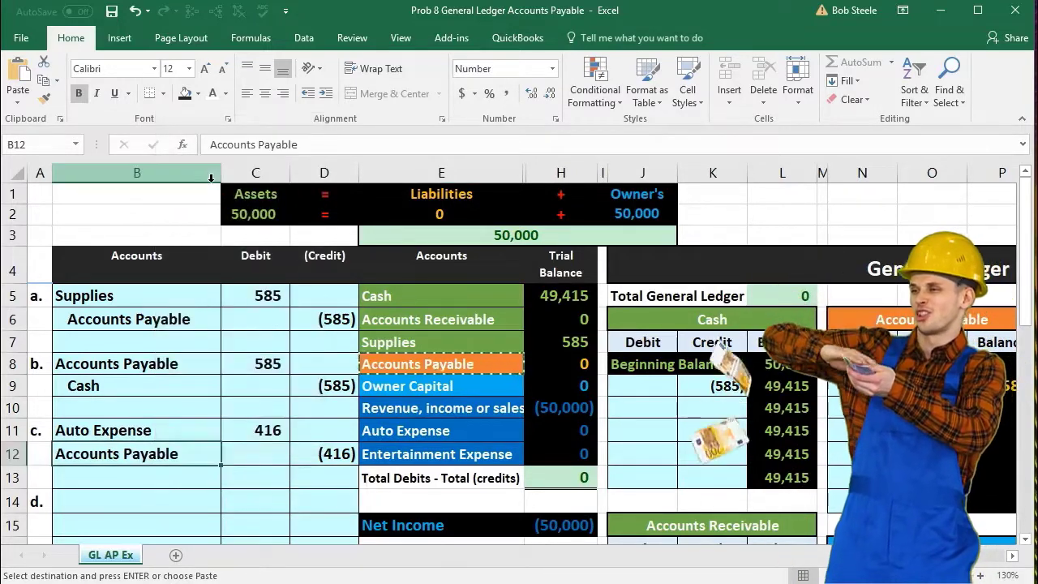
{"action": "double_click", "coordinate": [57, 456]}
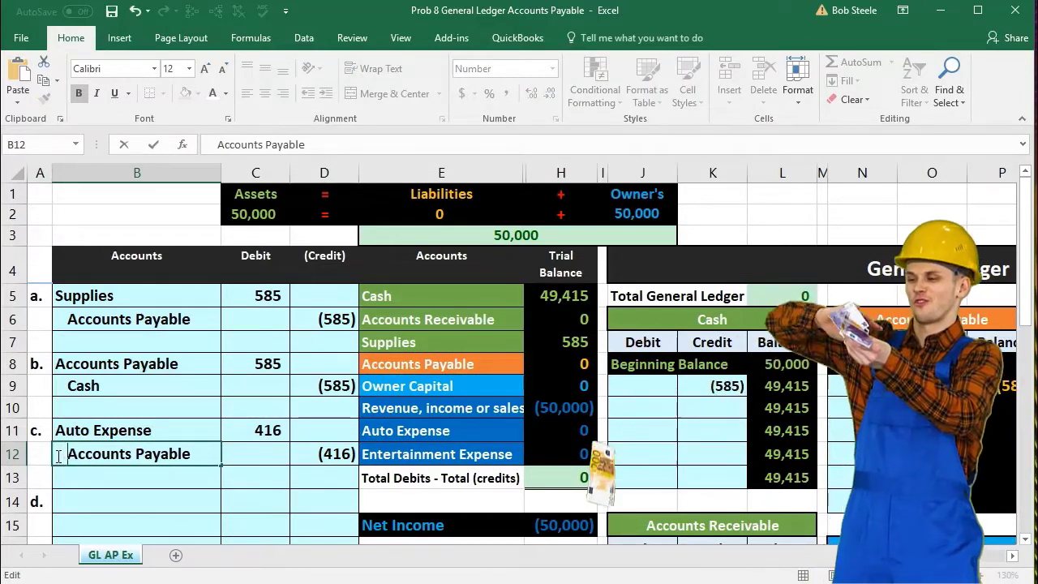
{"action": "key", "text": "Return"}
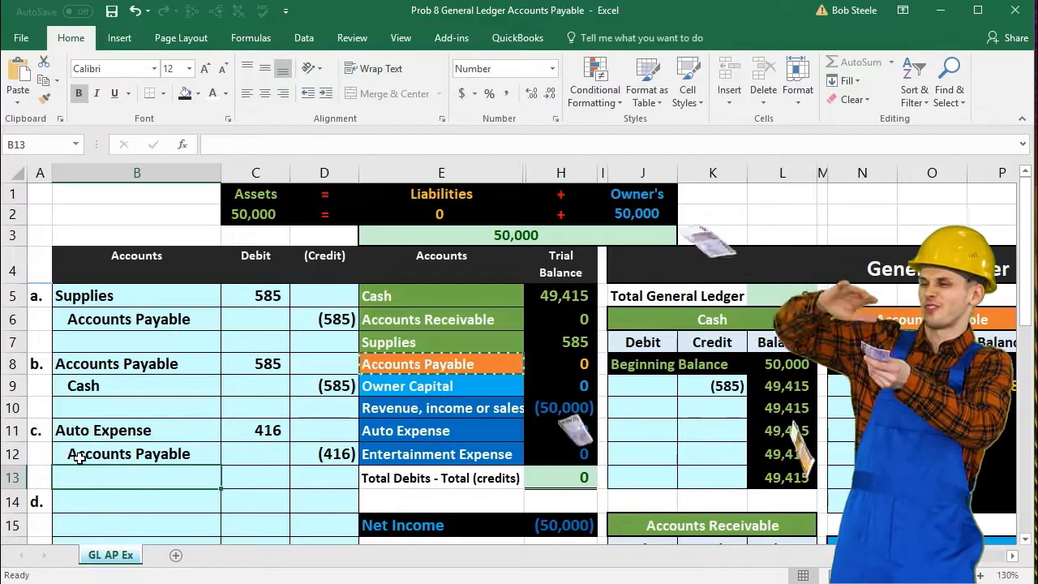
- Review the debit and credit lines of entry c and locate the Accounts Payable and Auto Expense accounts in the trial balance
{"action": "left_click_drag", "start_coordinate": [81, 456], "coordinate": [313, 452]}
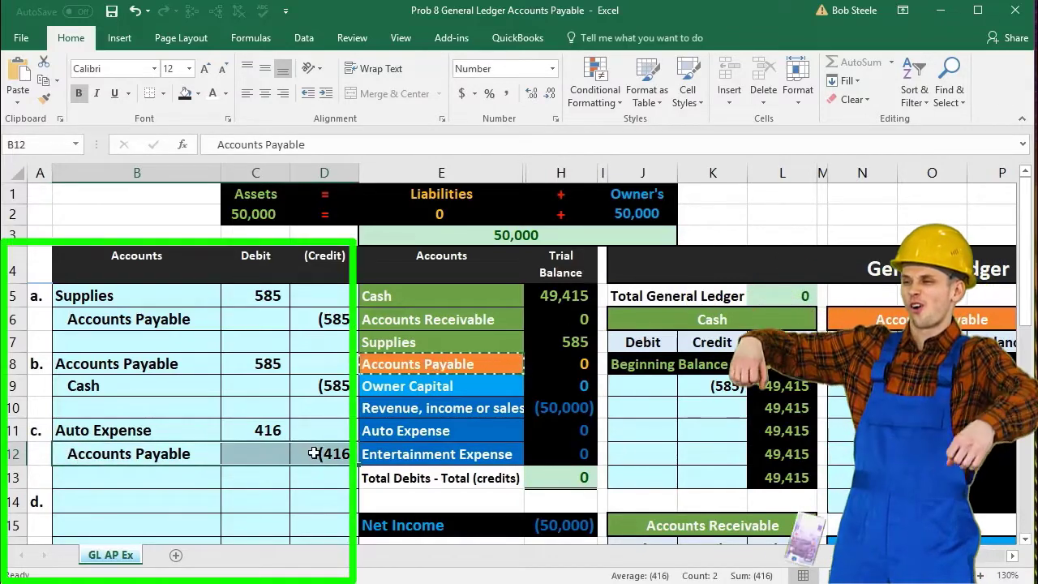
{"action": "left_click", "coordinate": [272, 430]}
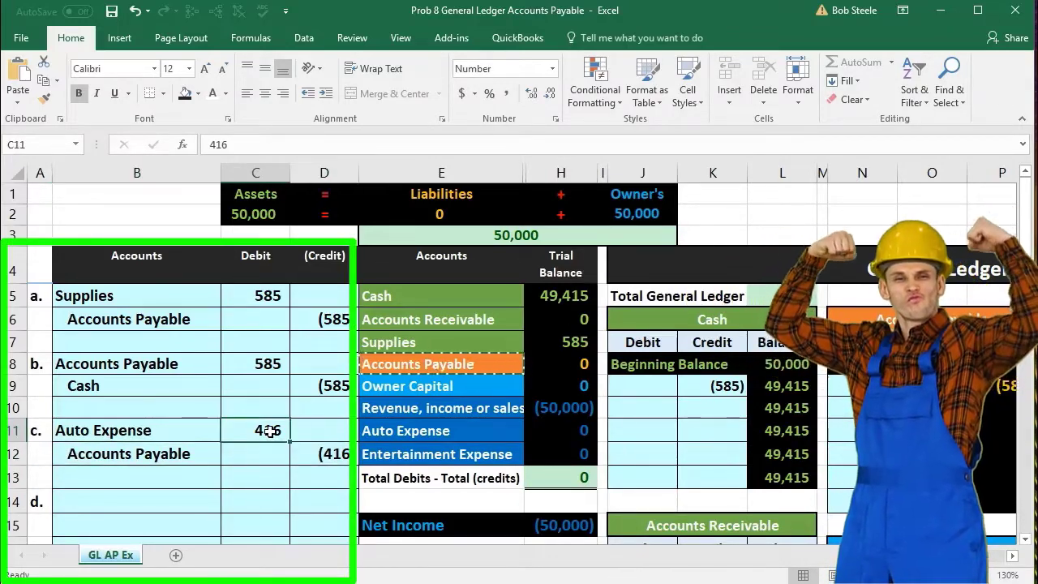
{"action": "left_click", "coordinate": [319, 454]}
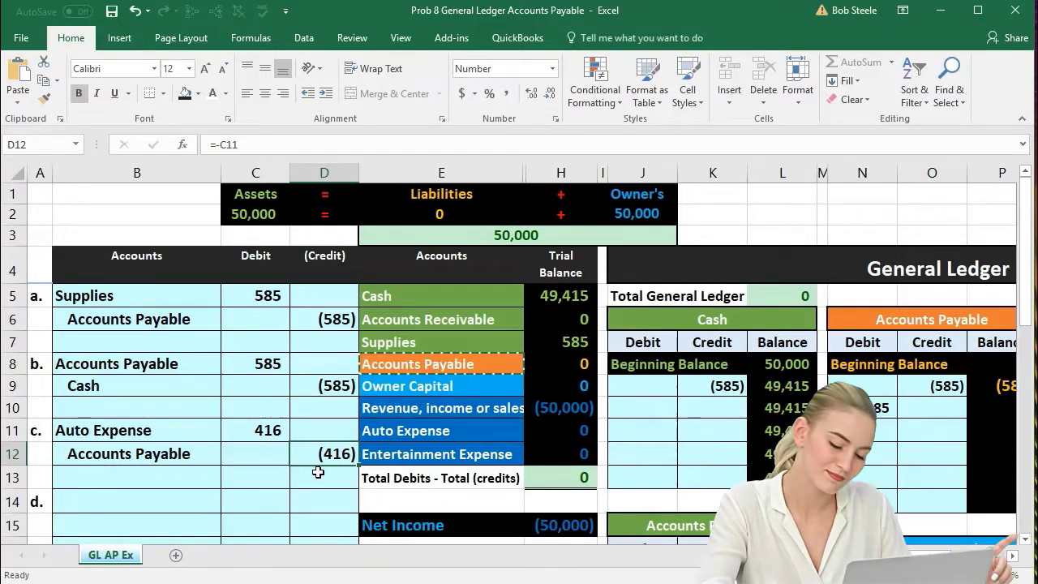
{"action": "left_click", "coordinate": [379, 365]}
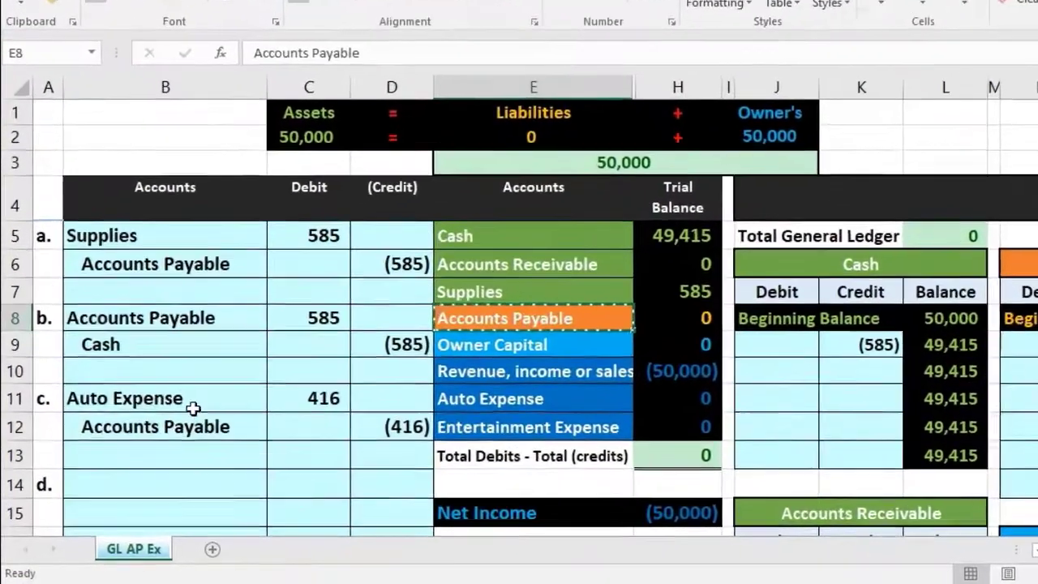
{"action": "left_click_drag", "start_coordinate": [158, 431], "coordinate": [236, 430]}
{"action": "left_click_drag", "start_coordinate": [304, 386], "coordinate": [312, 388]}
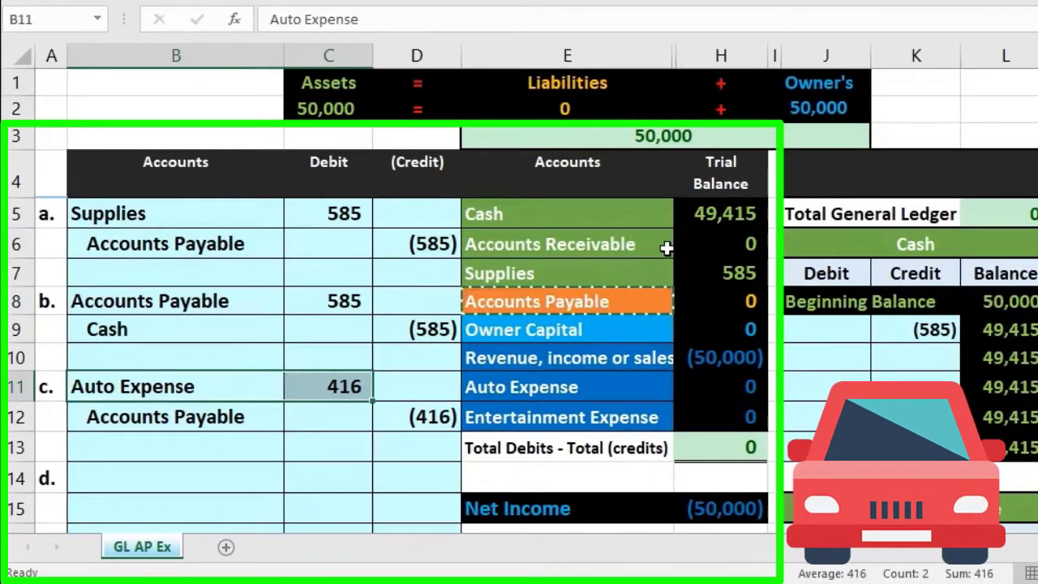
{"action": "left_click_drag", "start_coordinate": [626, 221], "coordinate": [605, 249]}
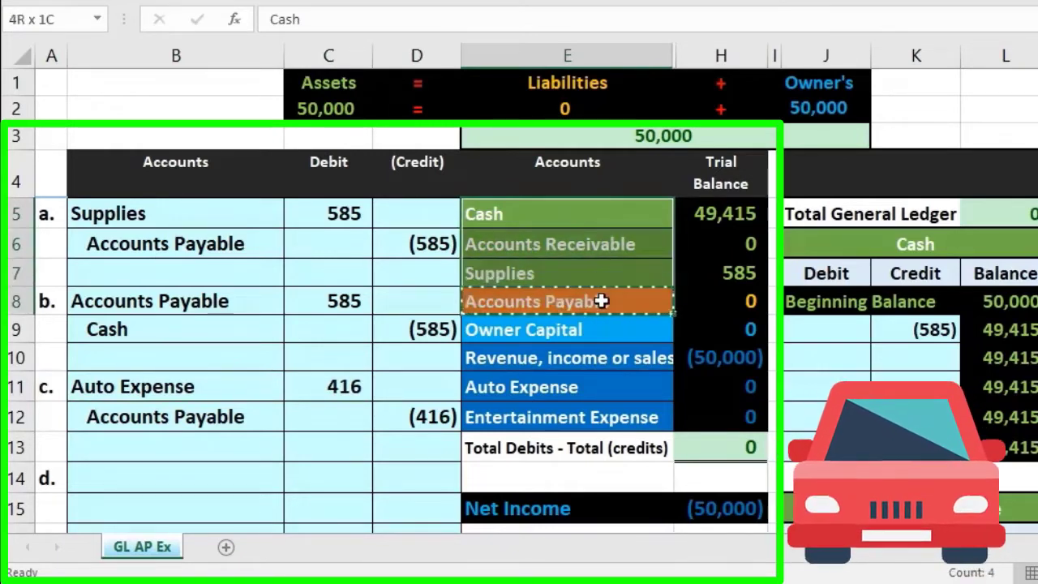
{"action": "left_click_drag", "start_coordinate": [606, 327], "coordinate": [601, 384]}
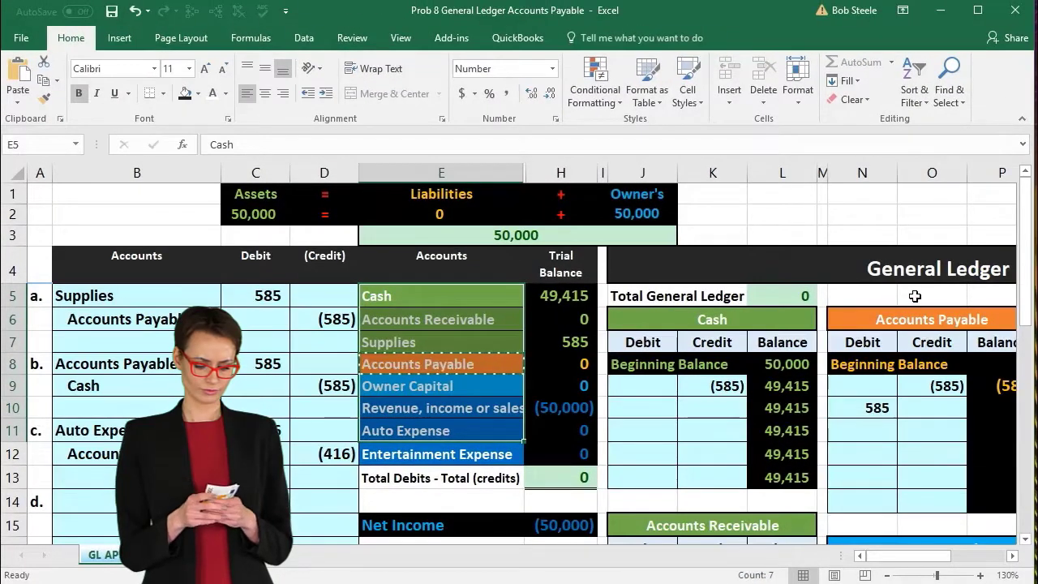
- Post the debit of entry c to the Auto Expense ledger in R9 with the formula =C11
{"action": "mouse_move", "coordinate": [908, 565]}
{"action": "left_mouse_down"}
{"action": "mouse_move", "coordinate": [902, 559]}
{"action": "mouse_move", "coordinate": [940, 559]}
{"action": "mouse_move", "coordinate": [924, 558]}
{"action": "left_mouse_up"}
{"action": "scroll", "coordinate": [858, 469], "scroll_direction": "down", "scroll_amount": 1}
{"action": "scroll", "coordinate": [858, 469], "scroll_direction": "down", "scroll_amount": 1}
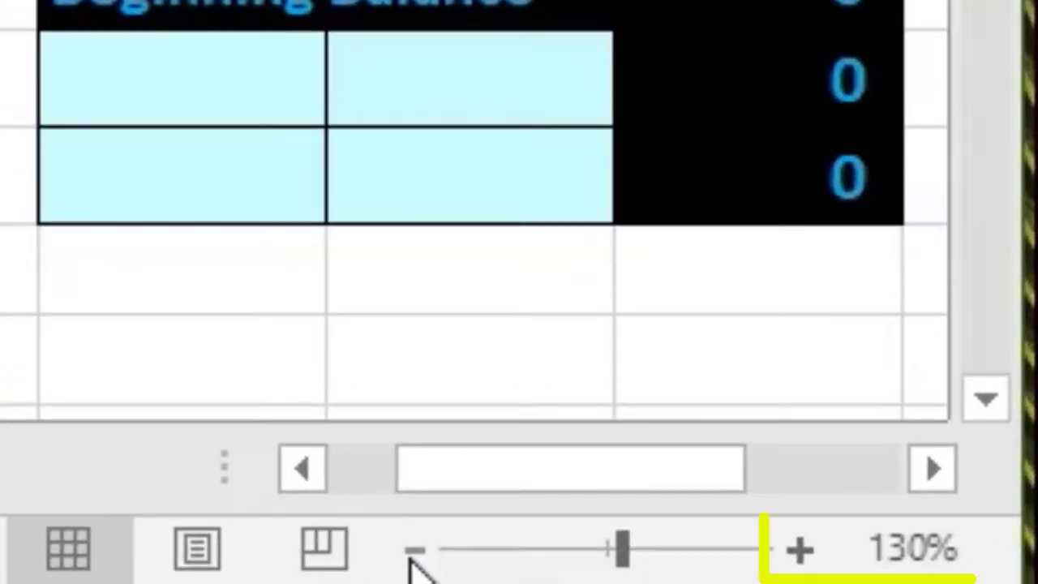
{"action": "left_click", "coordinate": [412, 551]}
{"action": "left_click", "coordinate": [411, 551]}
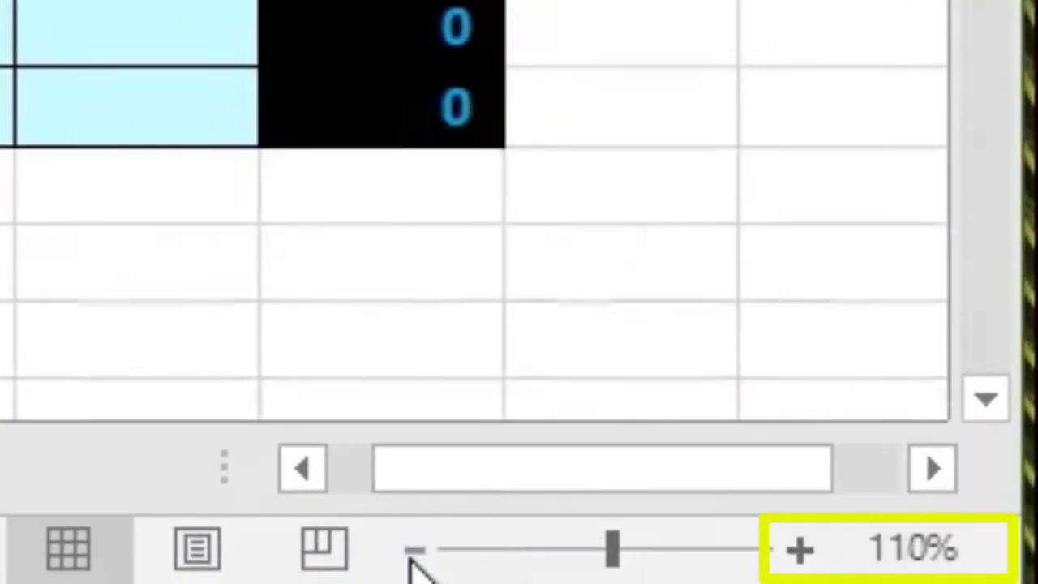
{"action": "left_click_drag", "start_coordinate": [412, 482], "coordinate": [386, 486]}
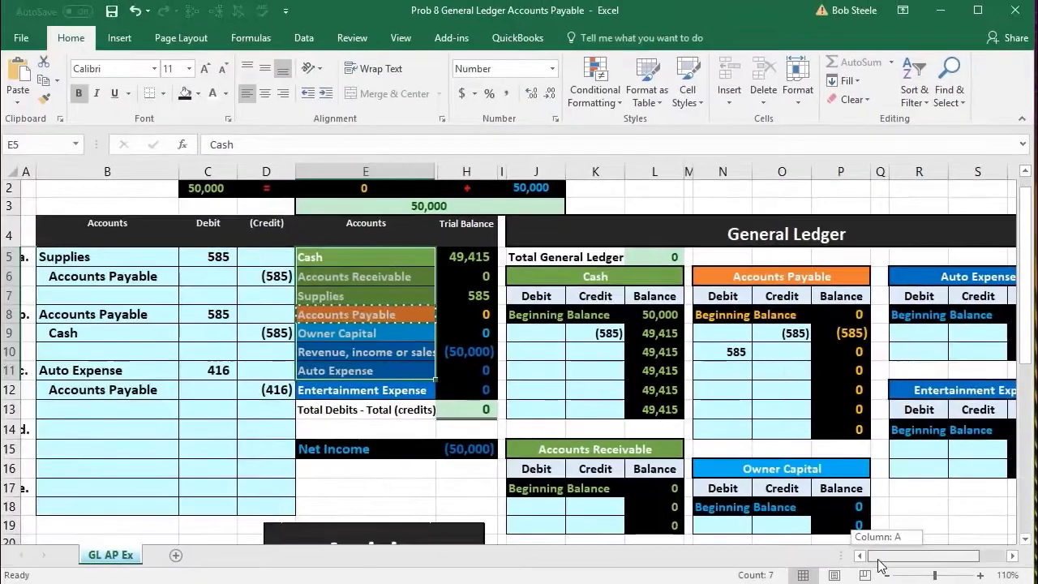
{"action": "left_click_drag", "start_coordinate": [880, 565], "coordinate": [880, 565]}
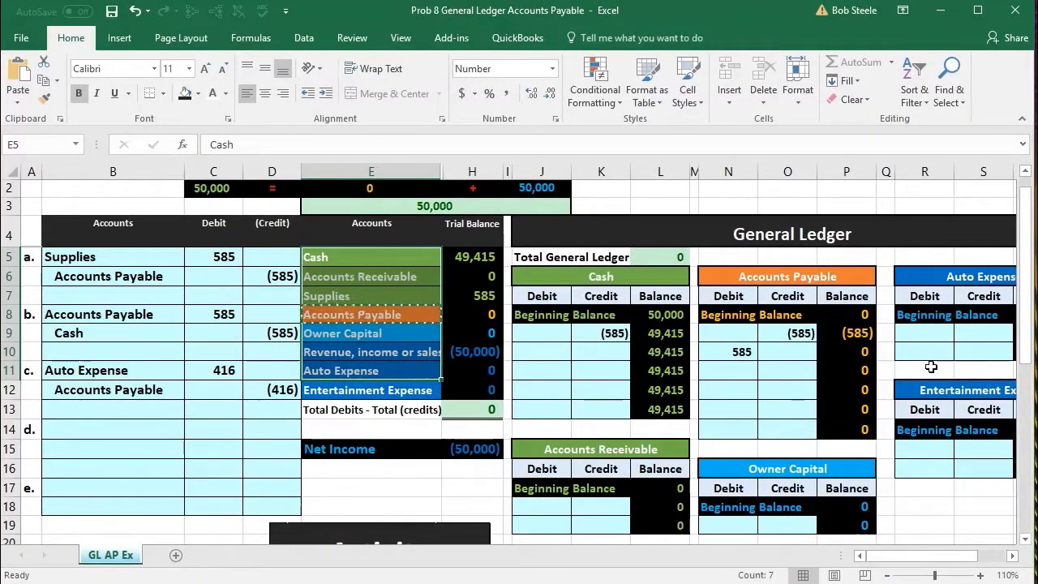
{"action": "left_click", "coordinate": [1011, 559]}
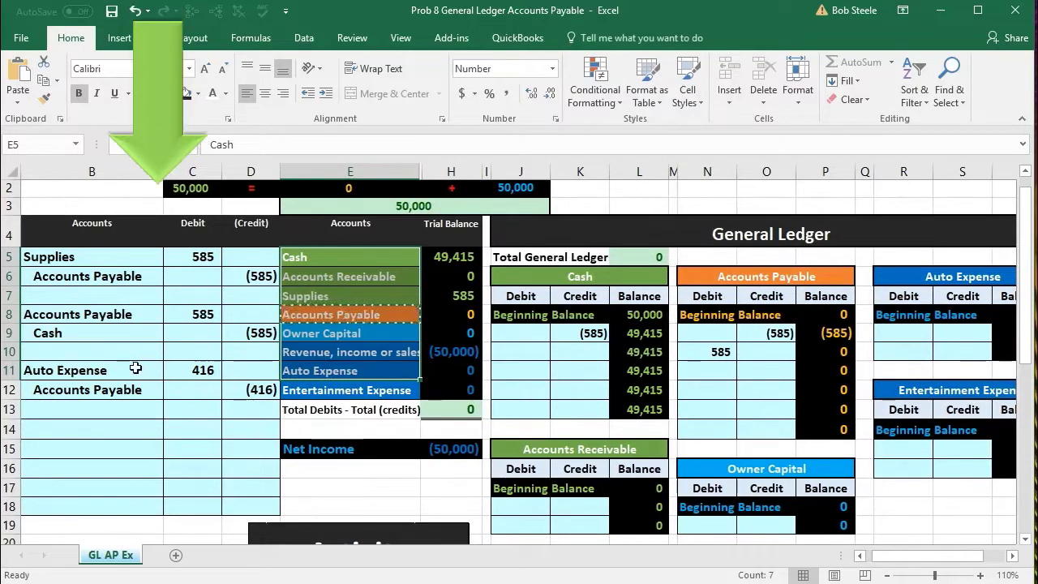
{"action": "left_click_drag", "start_coordinate": [135, 369], "coordinate": [195, 370]}
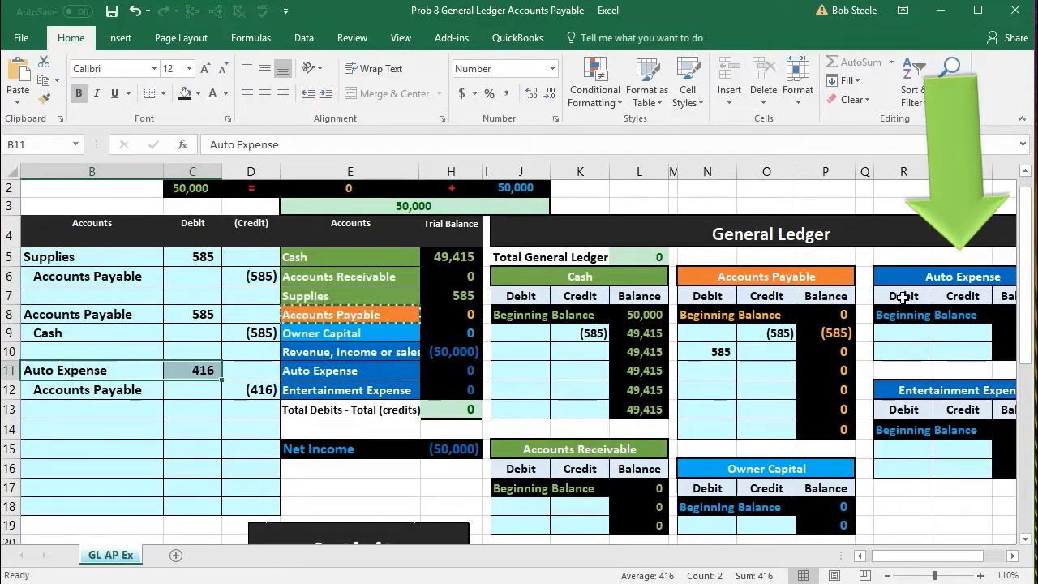
{"action": "left_click", "coordinate": [909, 332]}
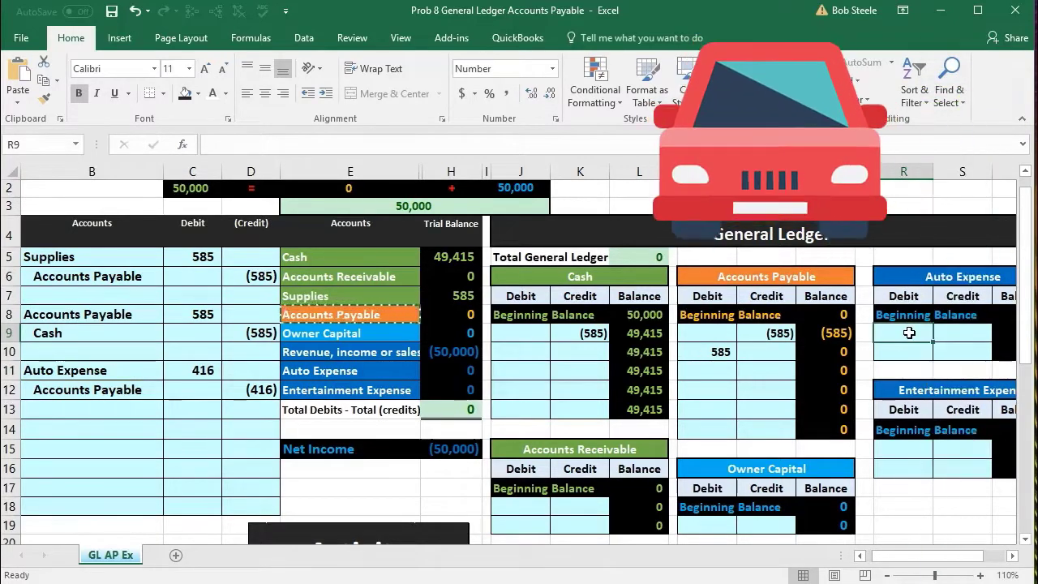
{"action": "type", "text": "="}
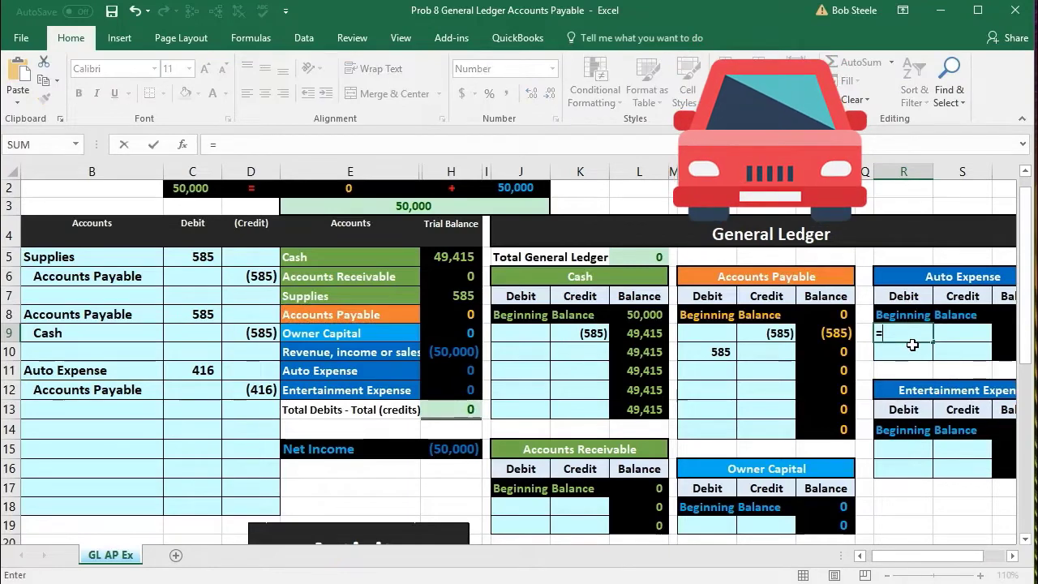
{"action": "left_click", "coordinate": [204, 371]}
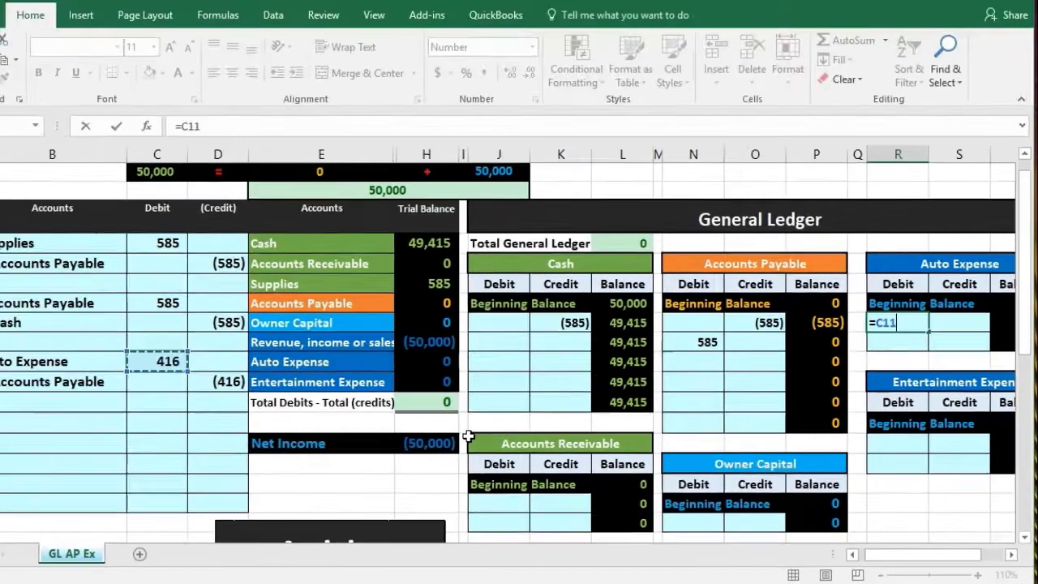
{"action": "key", "text": "Return"}
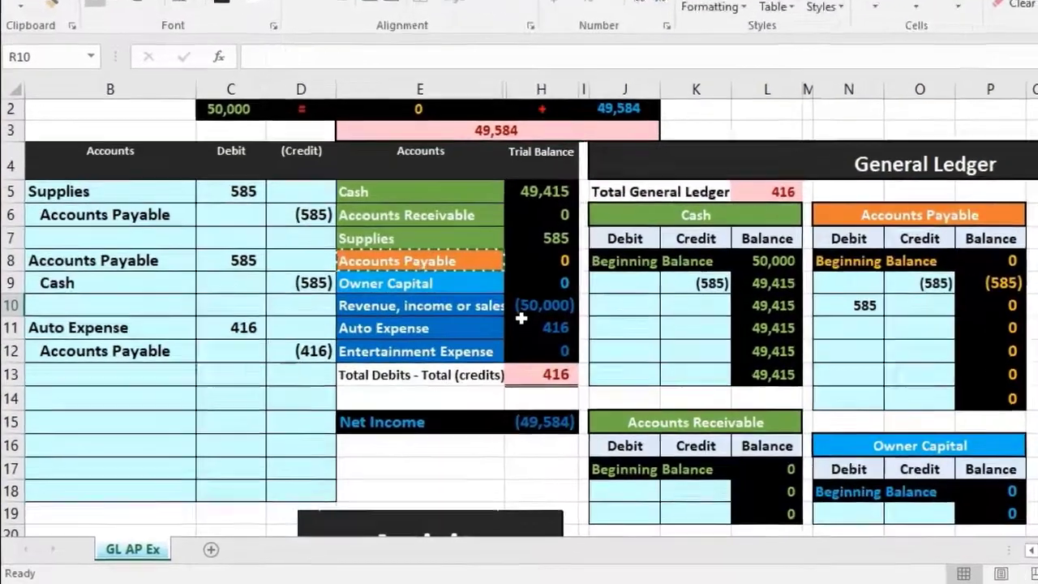
- Examine the revenue and expense balances in the trial balance and the net income in H15
{"action": "left_click", "coordinate": [433, 355]}
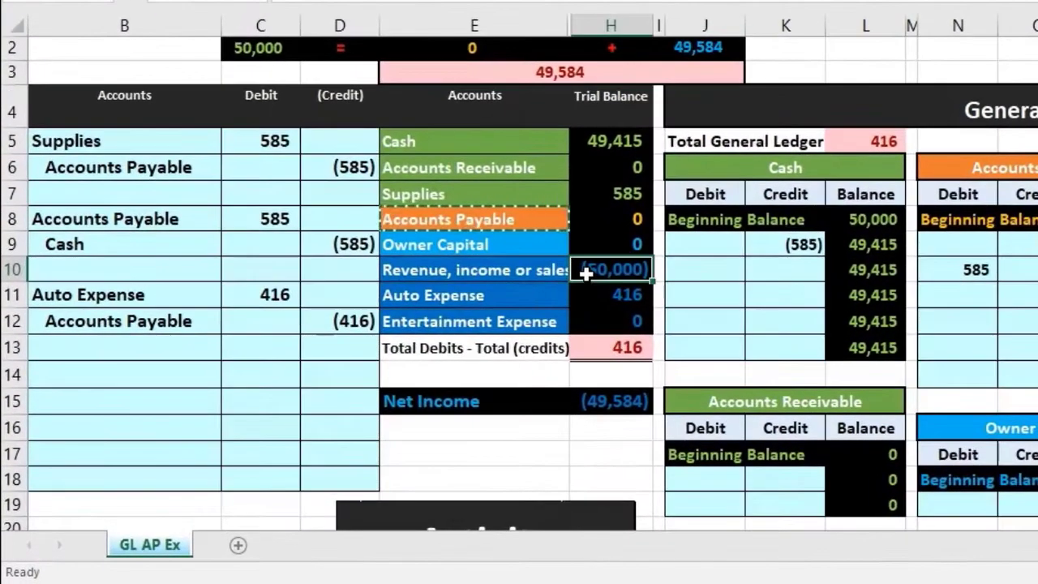
{"action": "left_click_drag", "start_coordinate": [585, 273], "coordinate": [585, 293]}
{"action": "left_click", "coordinate": [621, 391]}
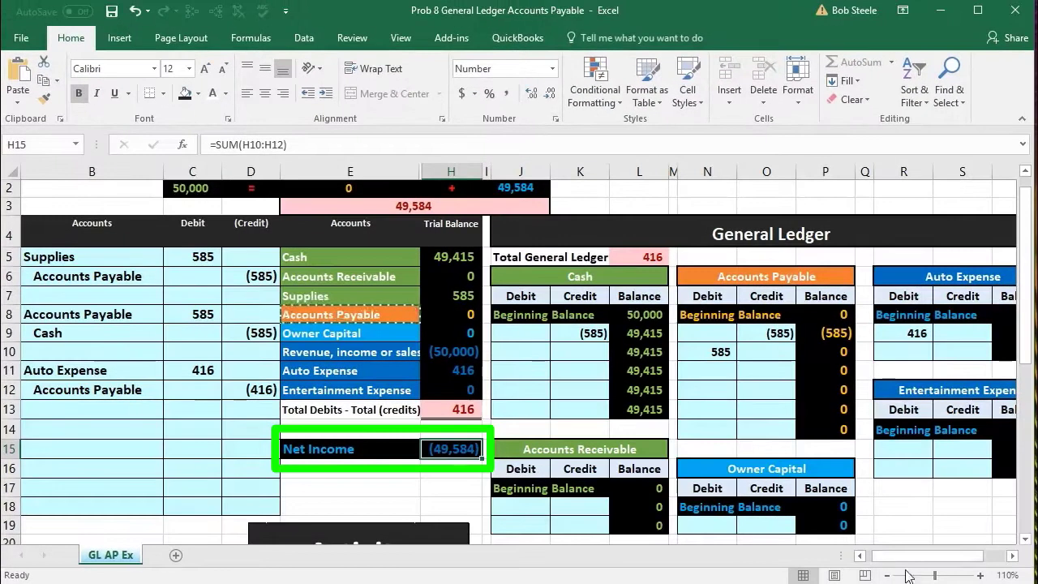
- Post the credit of entry c to the Accounts Payable ledger in O11 with the formula =D12
{"action": "left_click", "coordinate": [980, 574]}
{"action": "left_click", "coordinate": [980, 574]}
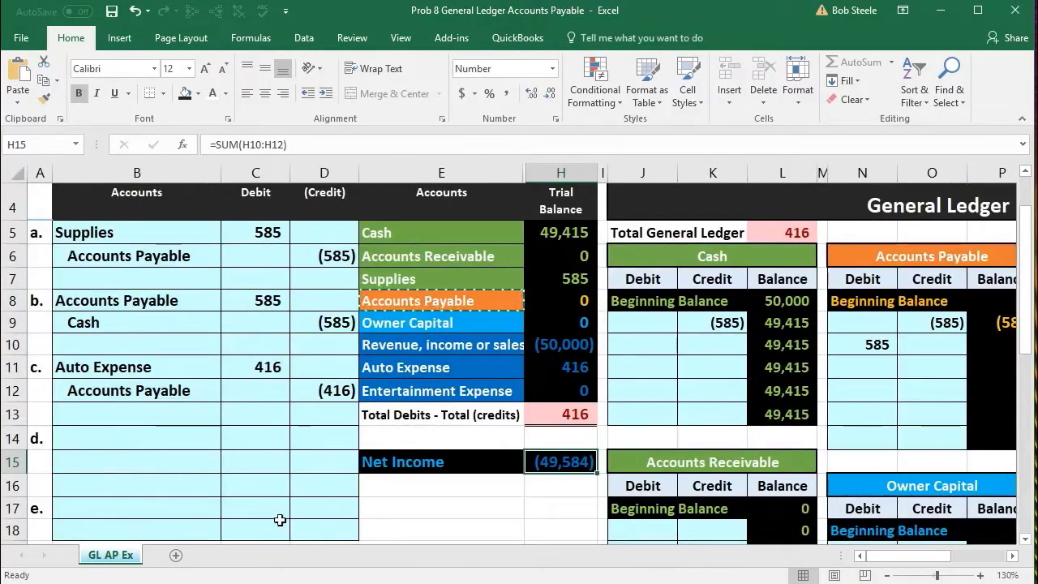
{"action": "left_click_drag", "start_coordinate": [170, 390], "coordinate": [306, 388]}
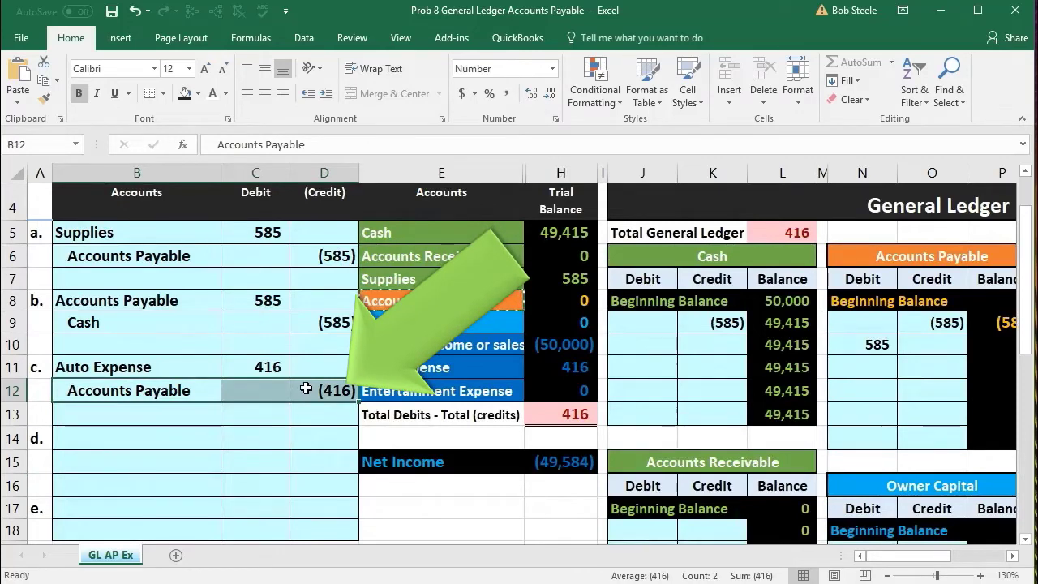
{"action": "left_click", "coordinate": [313, 389]}
{"action": "left_click", "coordinate": [403, 225]}
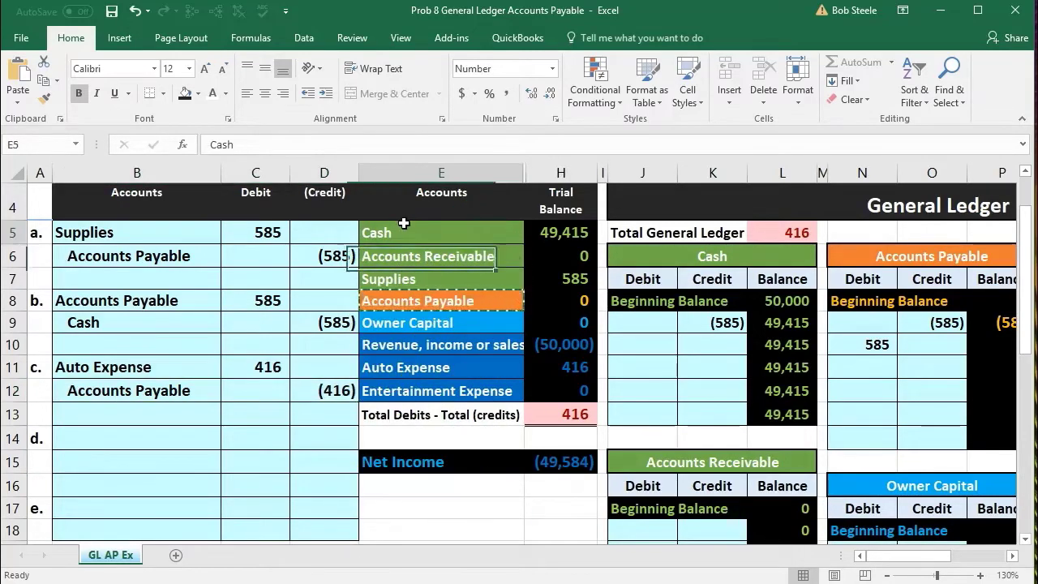
{"action": "left_click_drag", "start_coordinate": [403, 225], "coordinate": [408, 291]}
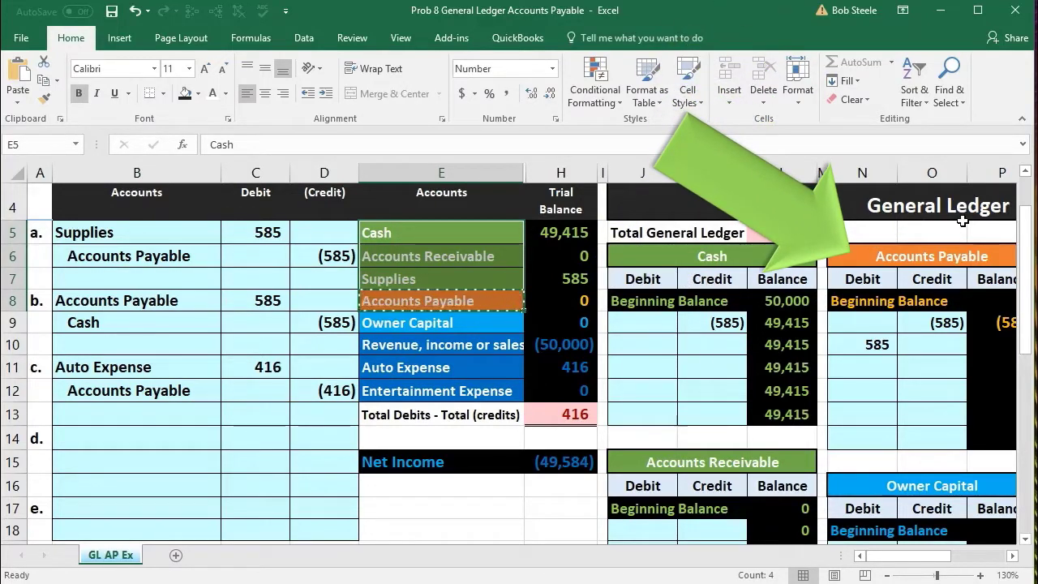
{"action": "left_click", "coordinate": [934, 362]}
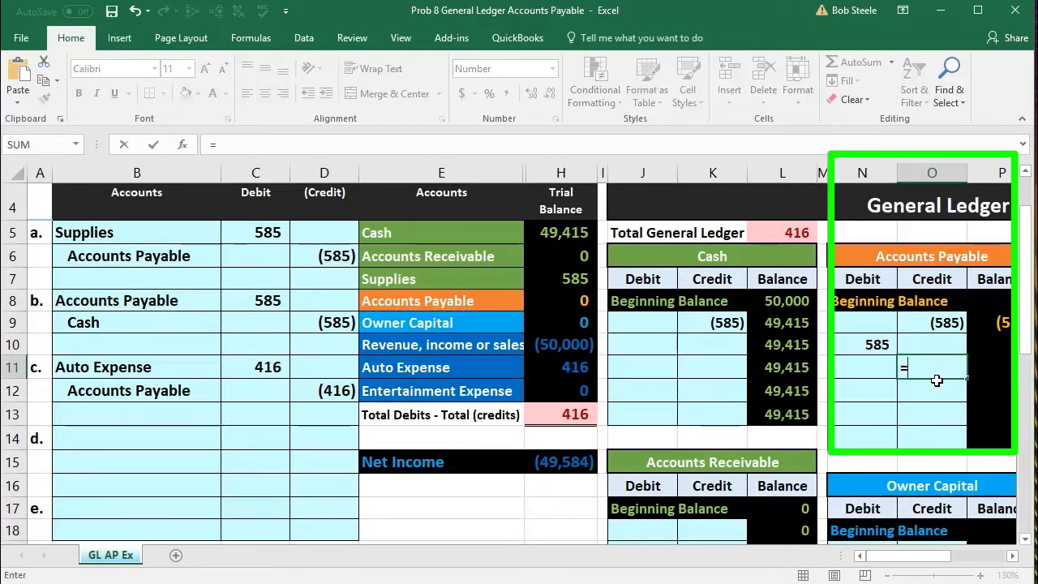
{"action": "left_click", "coordinate": [329, 392]}
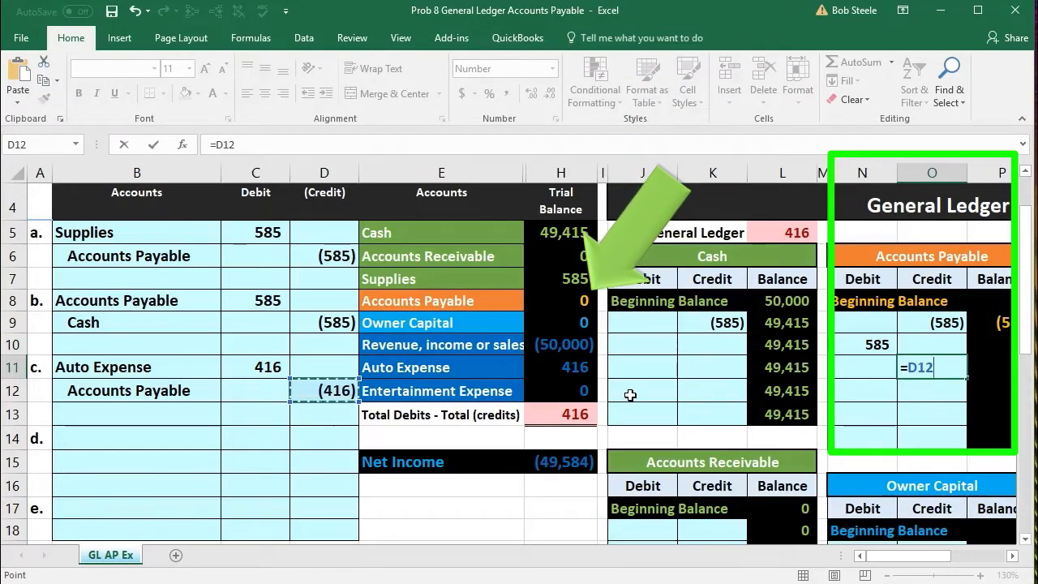
{"action": "key", "text": "Return"}
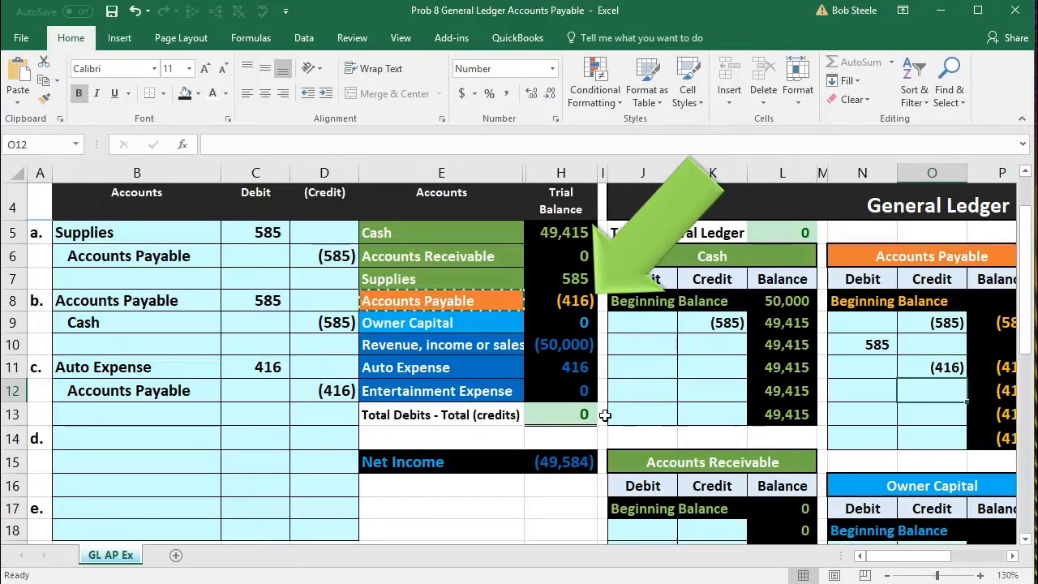
- Read transaction d in the Activity list and check the trial balance for the accounts it affects
{"action": "left_click", "coordinate": [313, 452]}
{"action": "scroll", "coordinate": [313, 452], "scroll_direction": "down", "scroll_amount": 4}
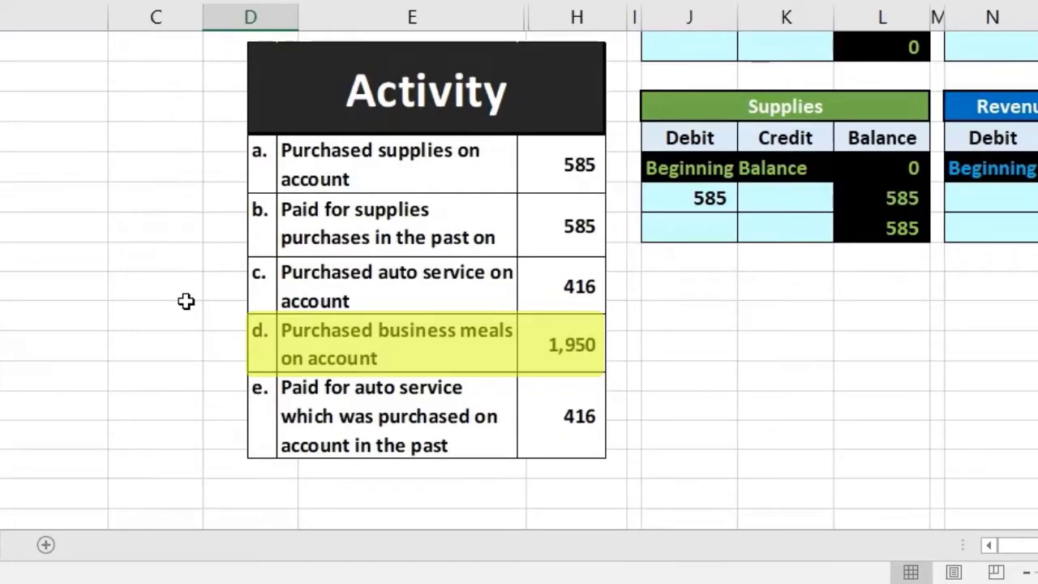
{"action": "scroll", "coordinate": [186, 300], "scroll_direction": "up", "scroll_amount": 1}
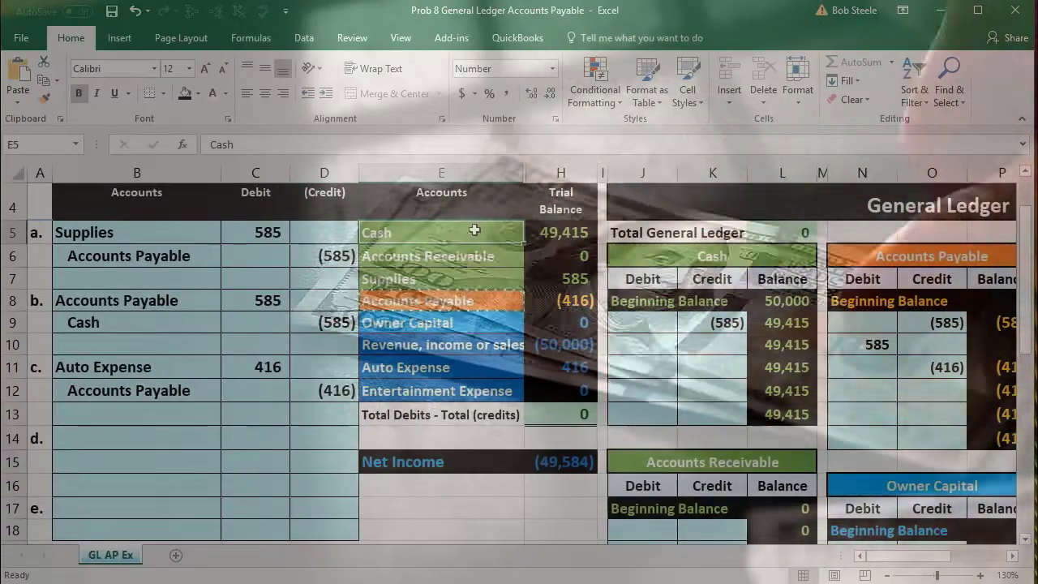
{"action": "left_click_drag", "start_coordinate": [477, 232], "coordinate": [529, 232]}
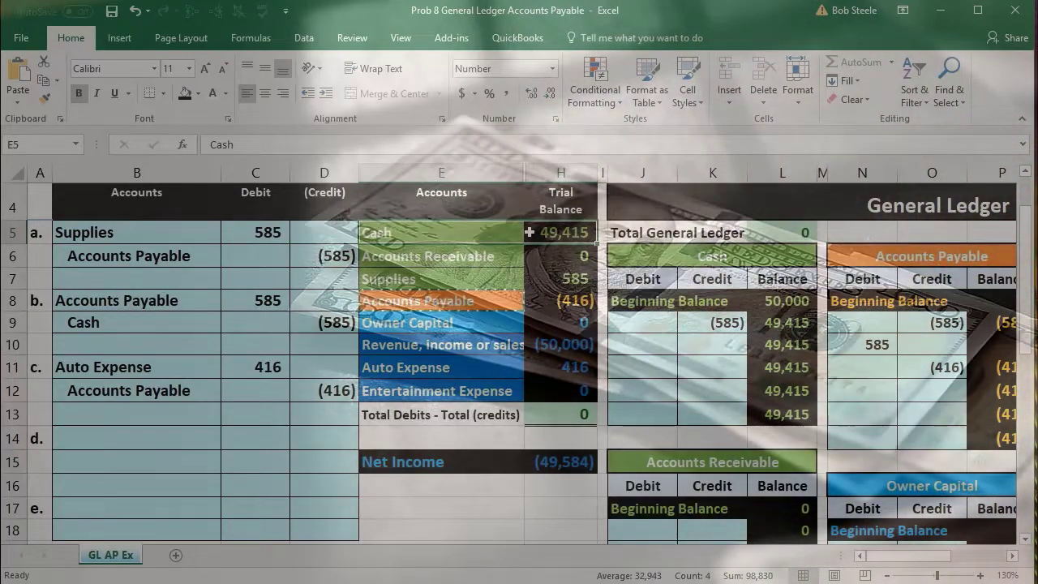
{"action": "left_click", "coordinate": [494, 304]}
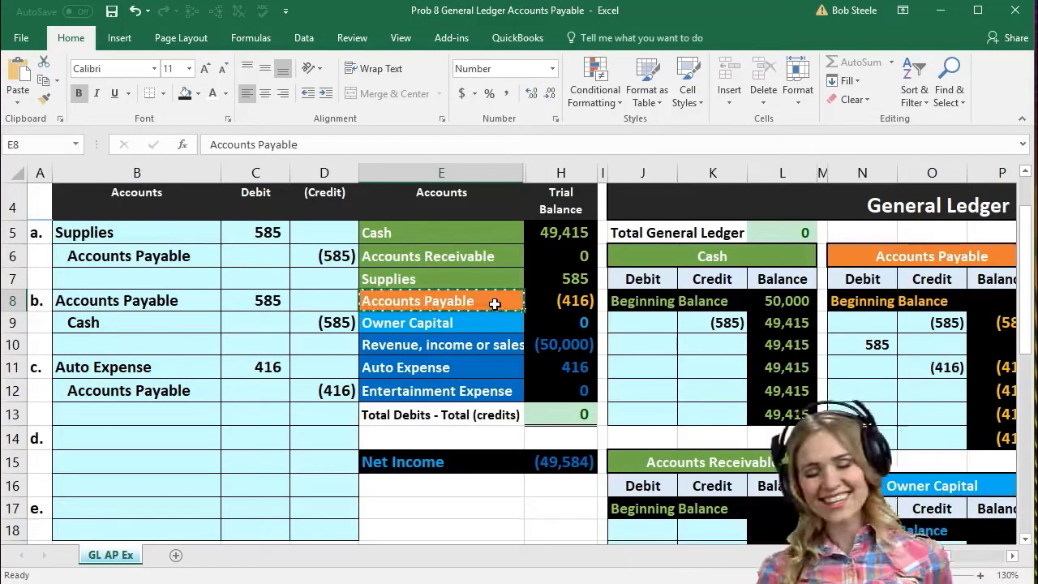
{"action": "left_click", "coordinate": [479, 387]}
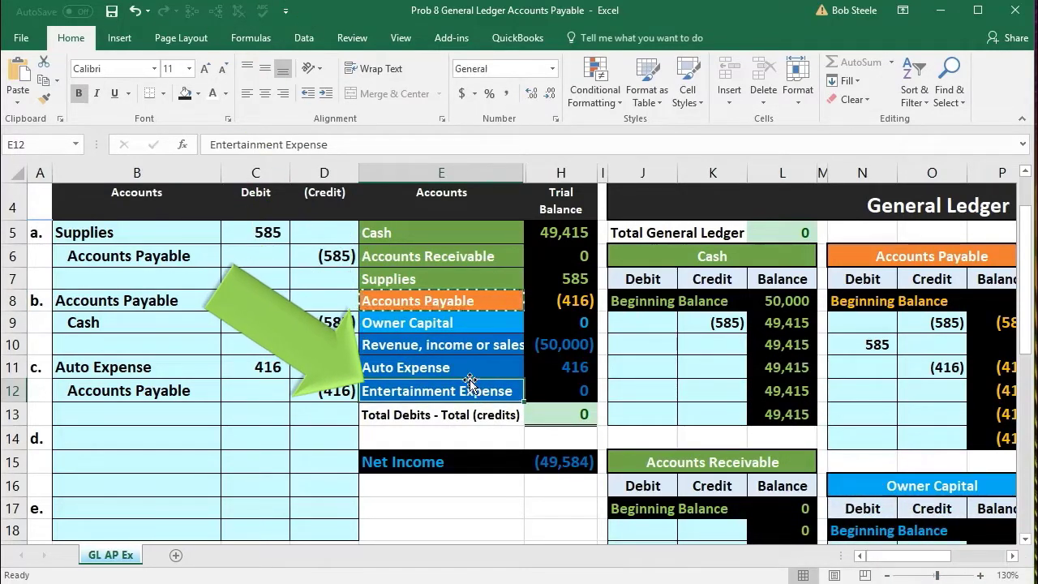
{"action": "left_click_drag", "start_coordinate": [461, 367], "coordinate": [545, 380]}
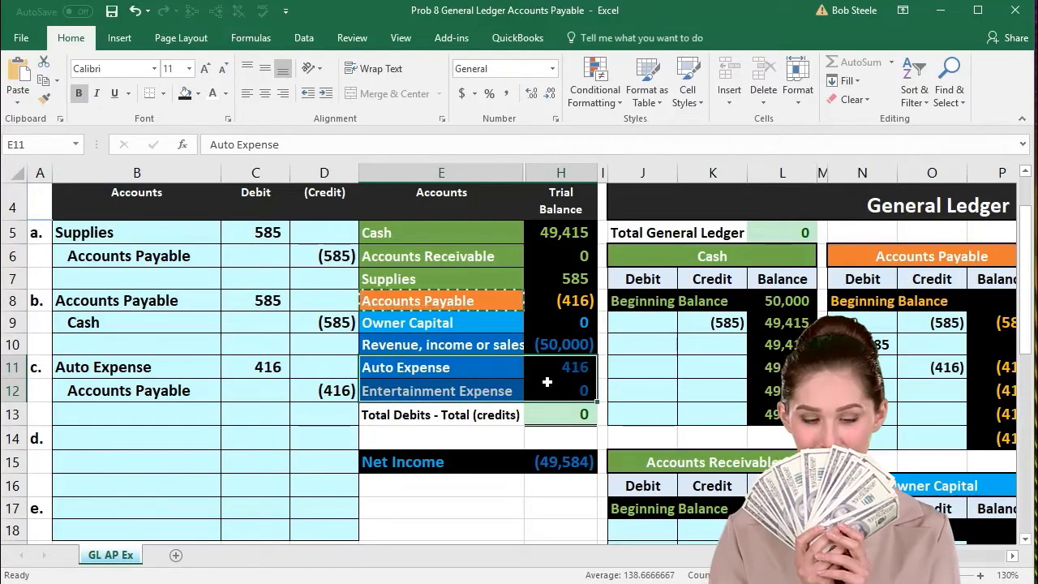
- Copy the Entertainment Expense name from the trial balance into B14 as values only, as the debit account of entry d
{"action": "left_click", "coordinate": [436, 394]}
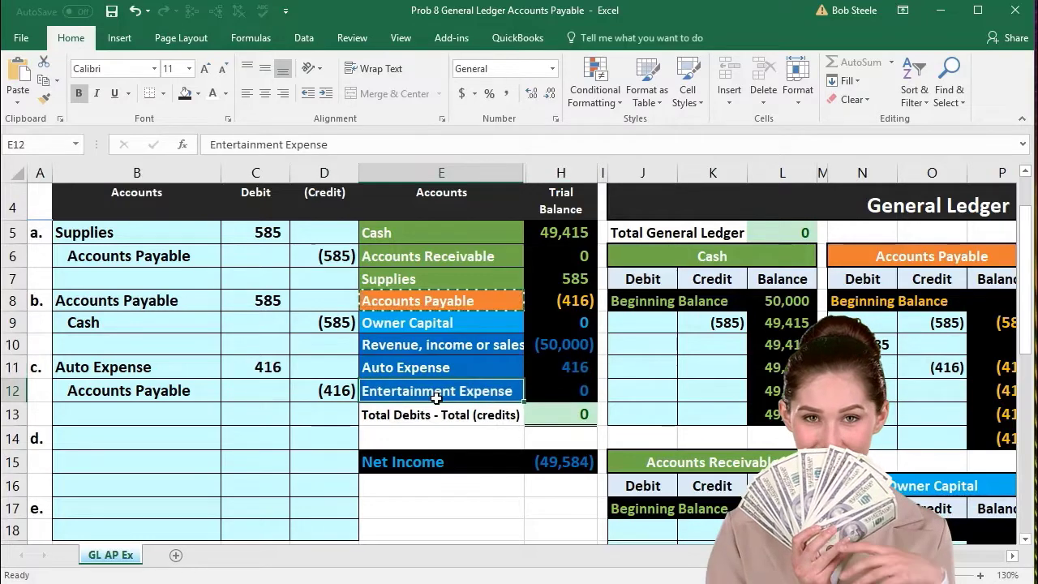
{"action": "right_click", "coordinate": [437, 398]}
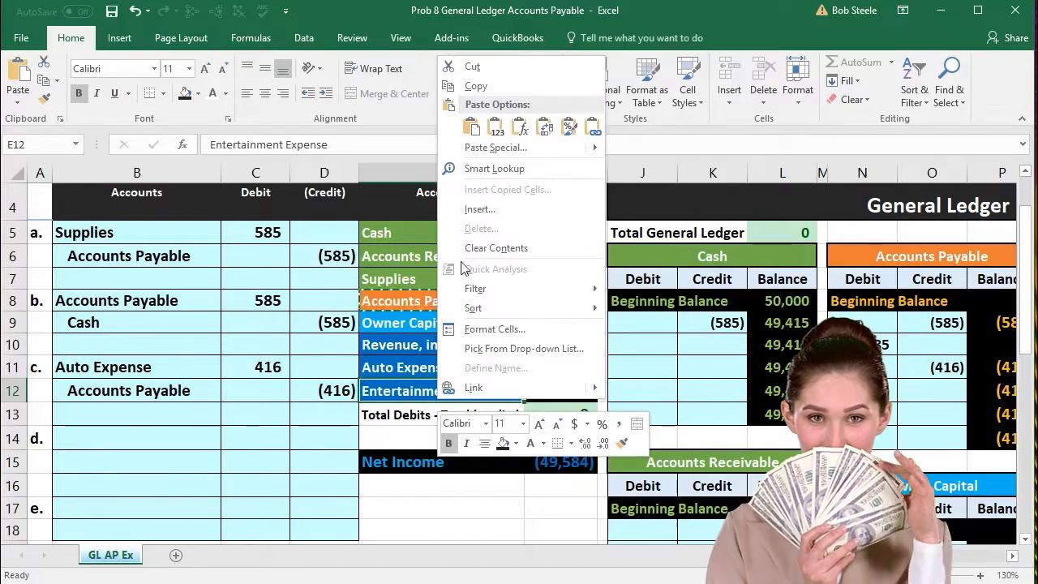
{"action": "left_click", "coordinate": [477, 87]}
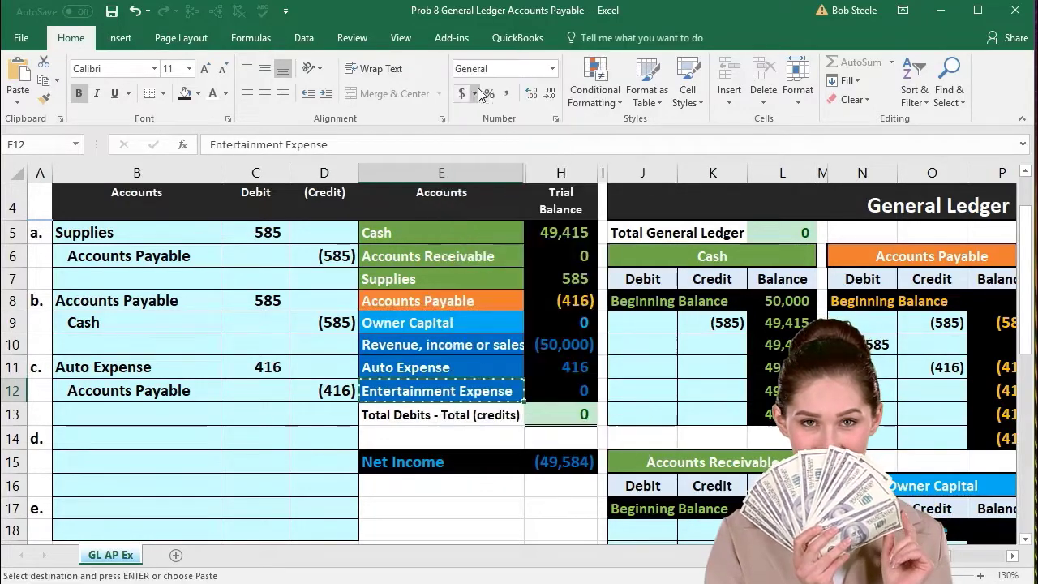
{"action": "left_click", "coordinate": [141, 437]}
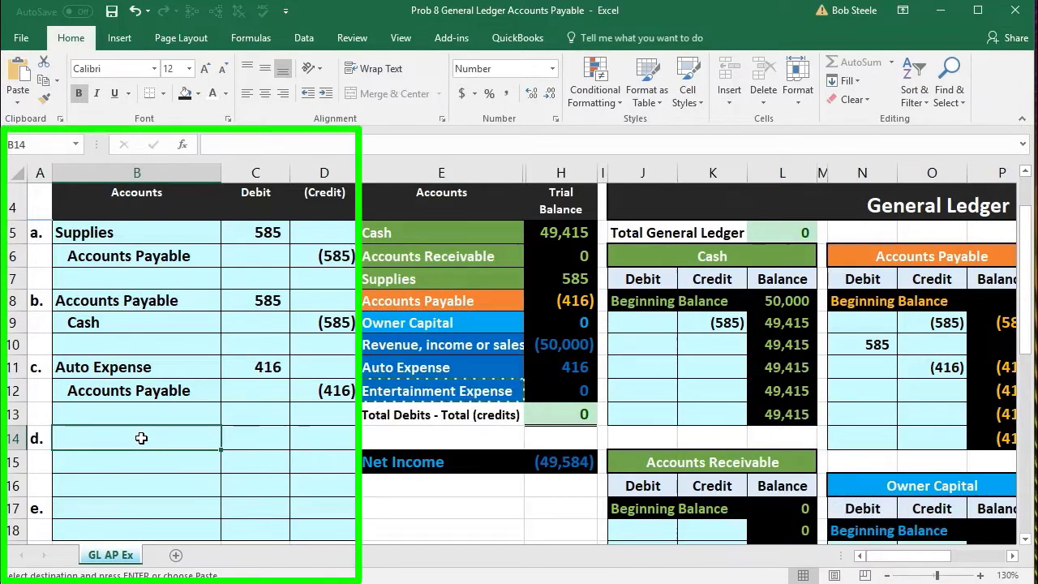
{"action": "right_click", "coordinate": [141, 438]}
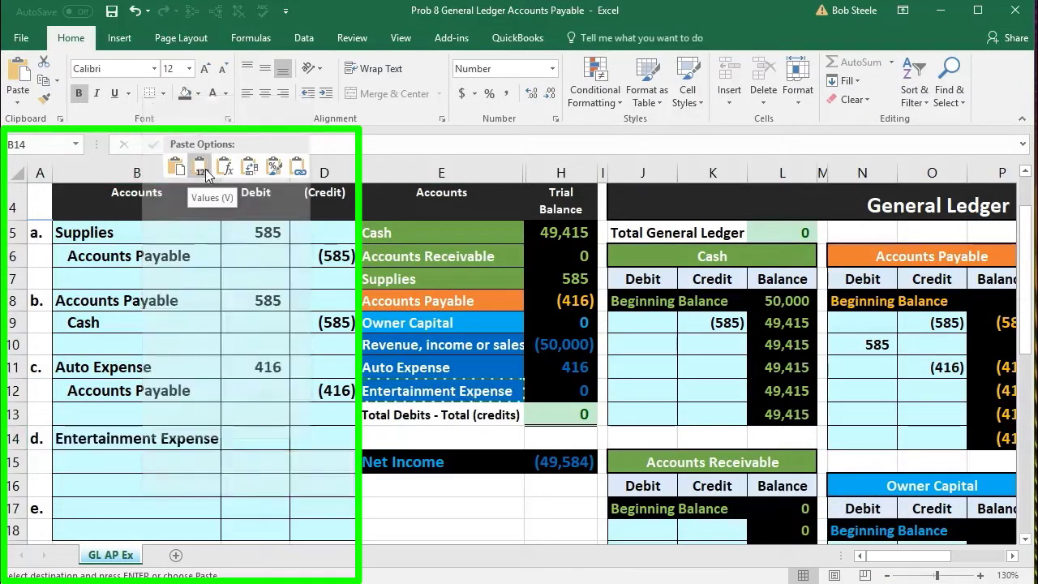
{"action": "left_click", "coordinate": [205, 169]}
- Enter 1,950 as the debit of entry d in C14 and the credit formula =-C14 in D15
{"action": "left_click", "coordinate": [277, 442]}
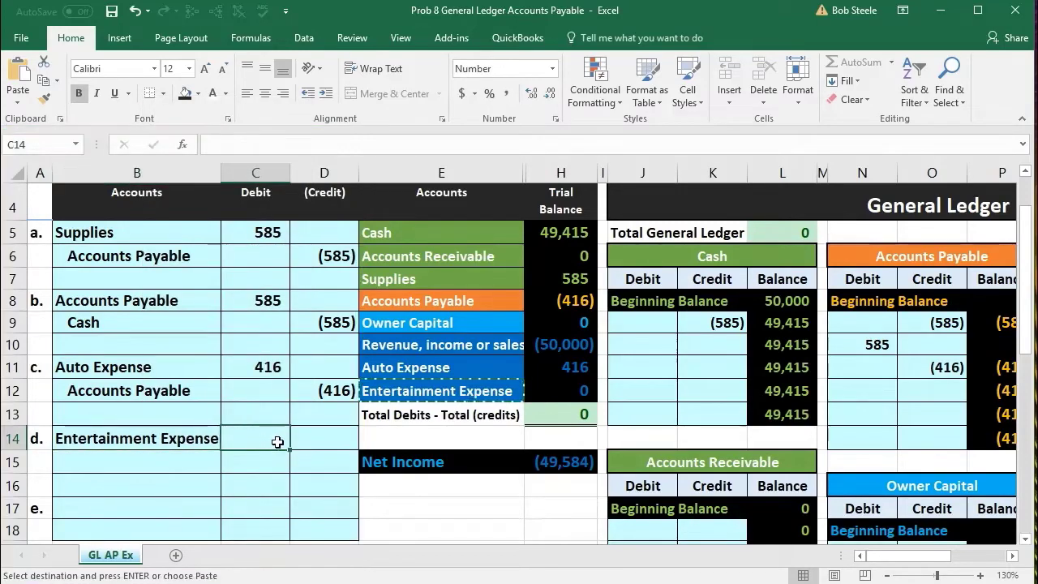
{"action": "scroll", "coordinate": [277, 442], "scroll_direction": "down", "scroll_amount": 5}
{"action": "scroll", "coordinate": [277, 442], "scroll_direction": "up", "scroll_amount": 5}
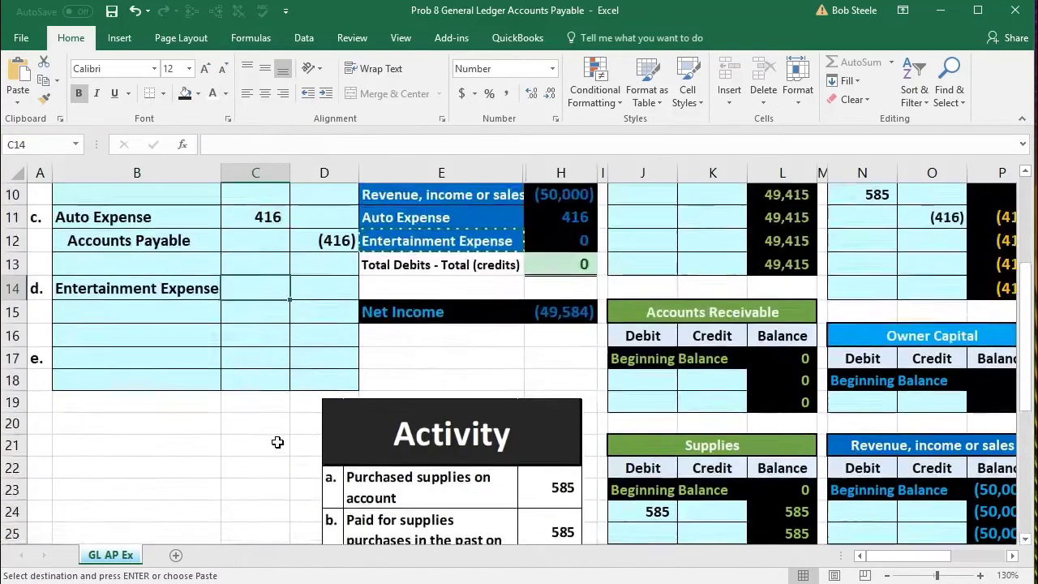
{"action": "type", "text": "1,950"}
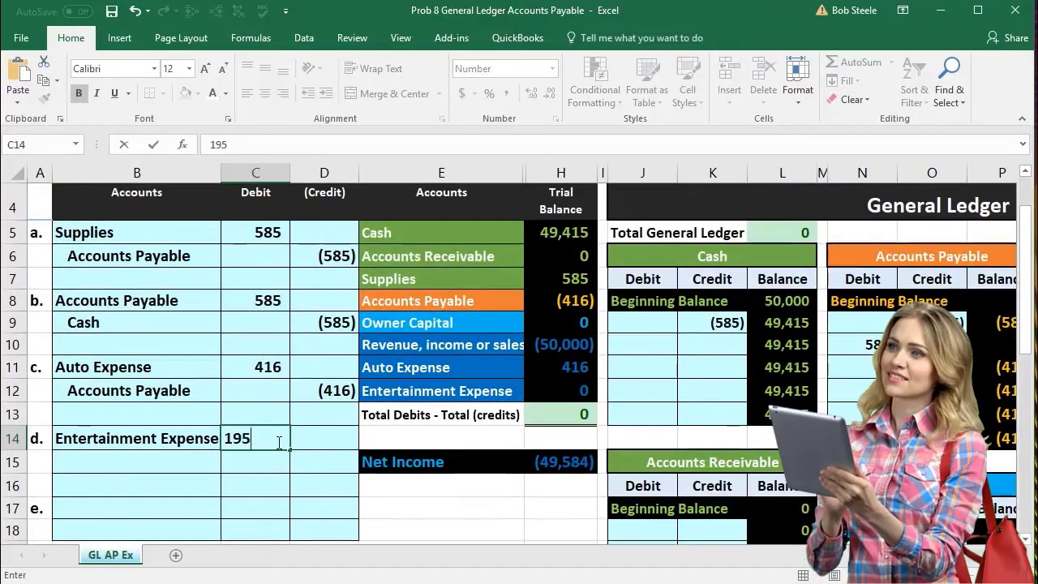
{"action": "key", "text": "Return"}
{"action": "key", "text": "Right"}
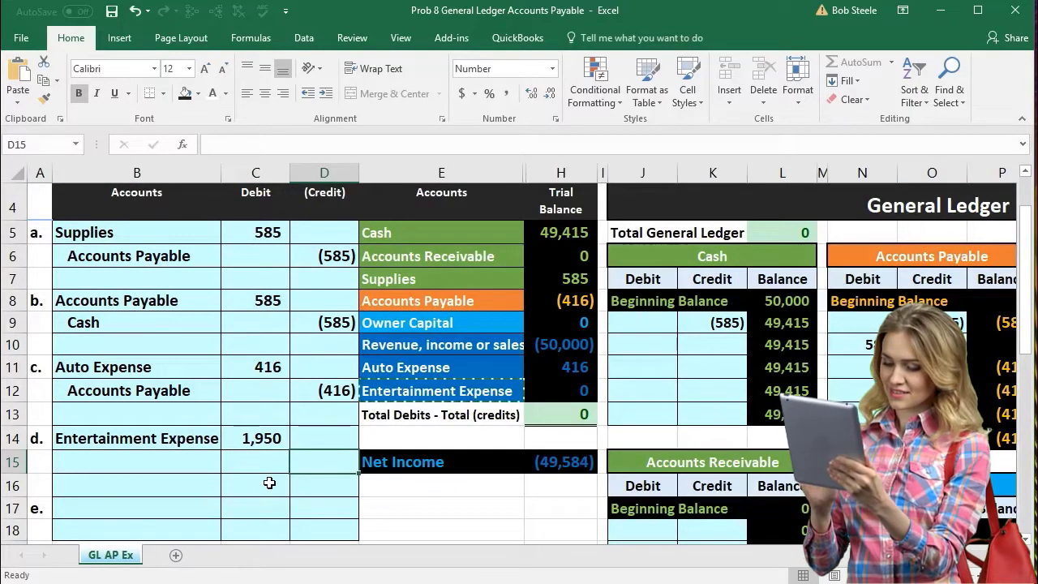
{"action": "type", "text": "-"}
{"action": "left_click", "coordinate": [263, 446]}
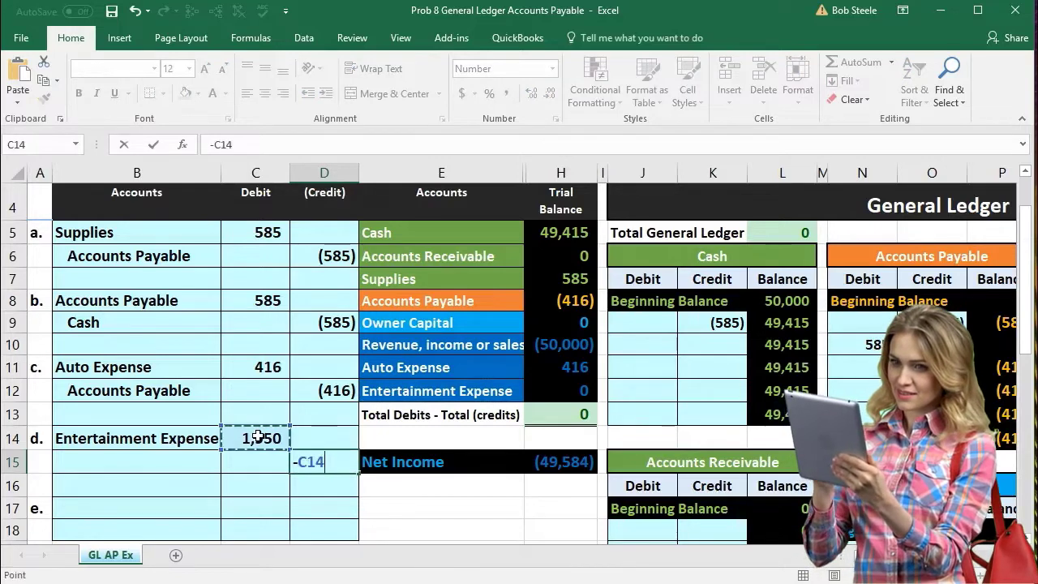
{"action": "key", "text": "Return"}
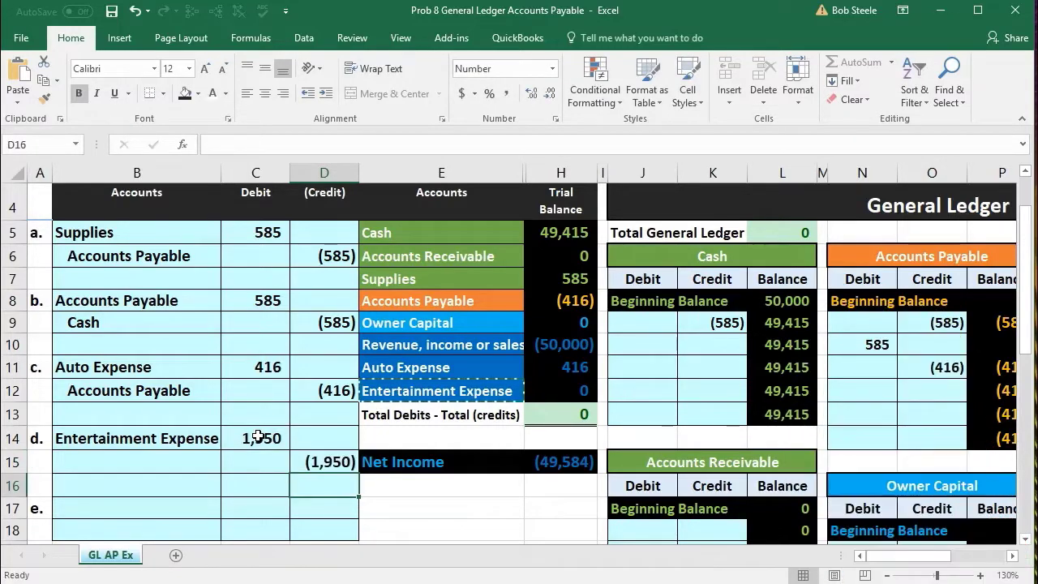
- Copy the Accounts Payable name from the trial balance into B15 as values only and indent it as the credit account of entry d
{"action": "left_click", "coordinate": [202, 458]}
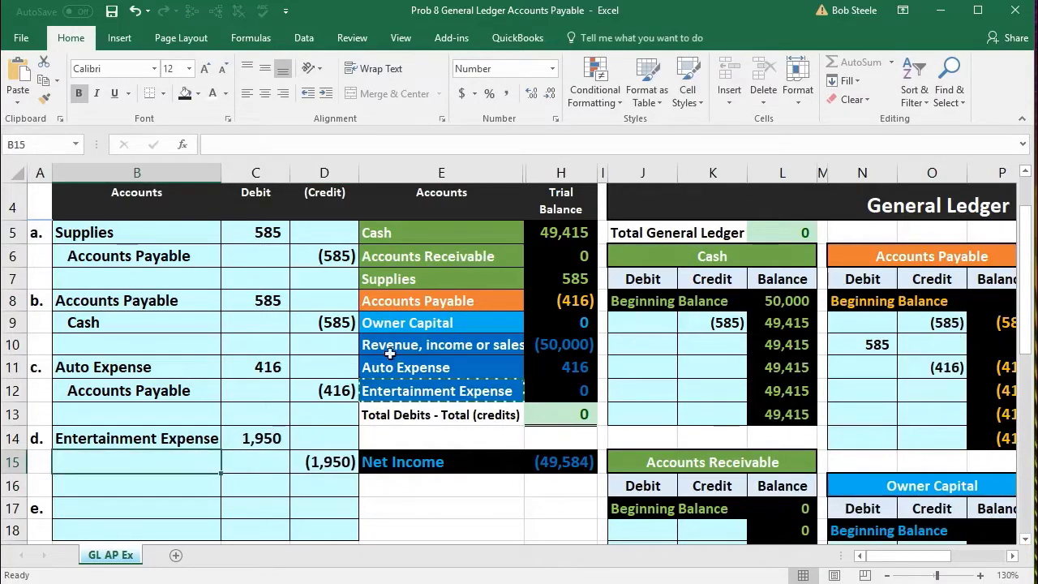
{"action": "left_click", "coordinate": [462, 303]}
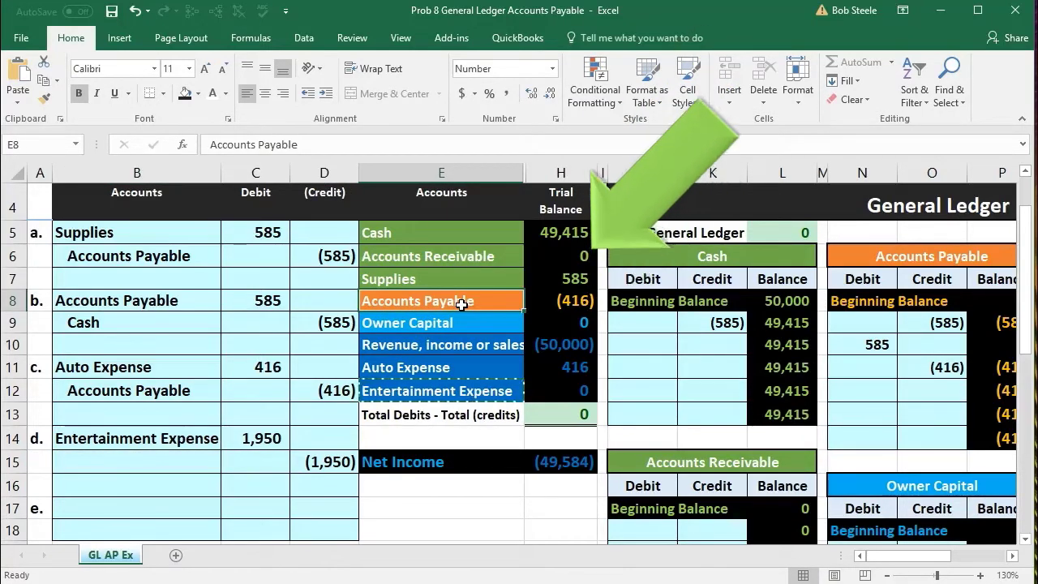
{"action": "right_click", "coordinate": [461, 303]}
{"action": "left_click", "coordinate": [490, 335]}
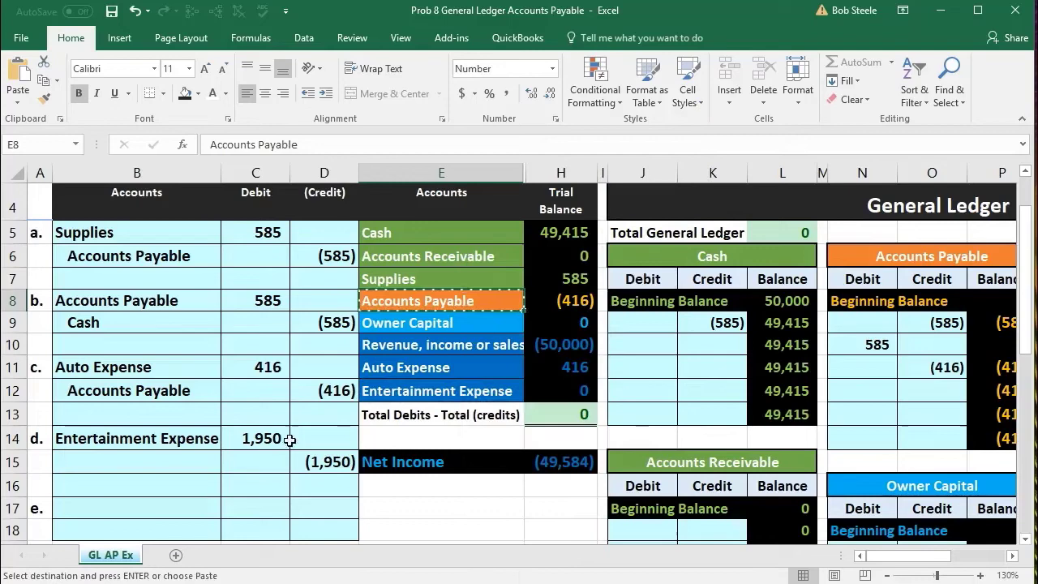
{"action": "left_click", "coordinate": [198, 459]}
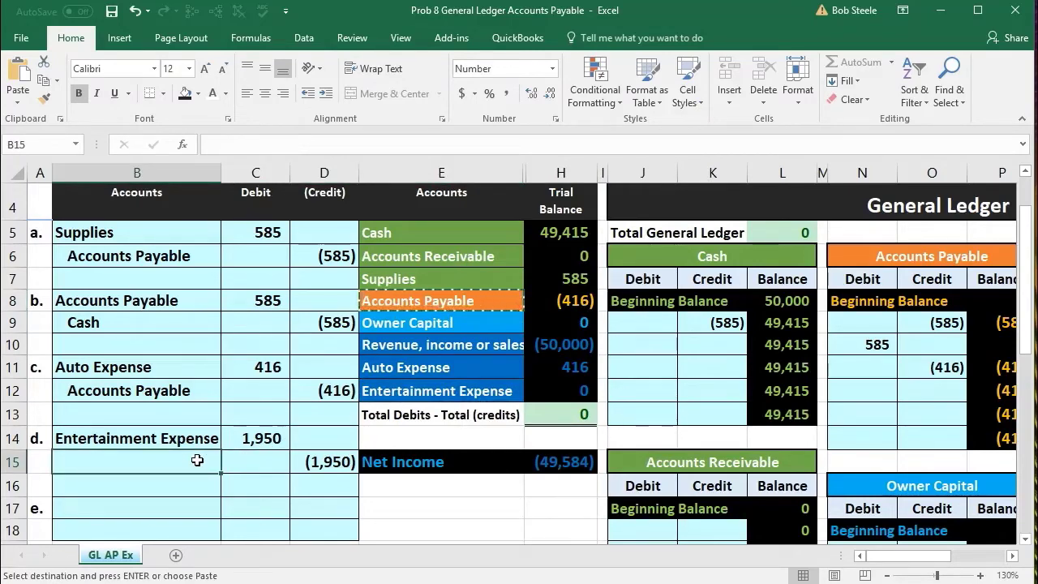
{"action": "right_click", "coordinate": [197, 459]}
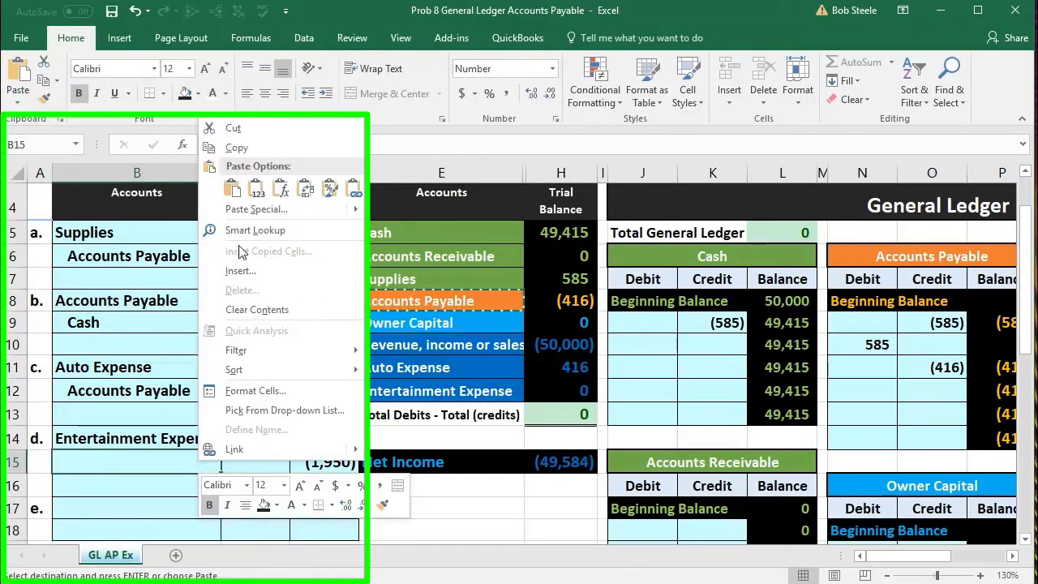
{"action": "left_click", "coordinate": [257, 191]}
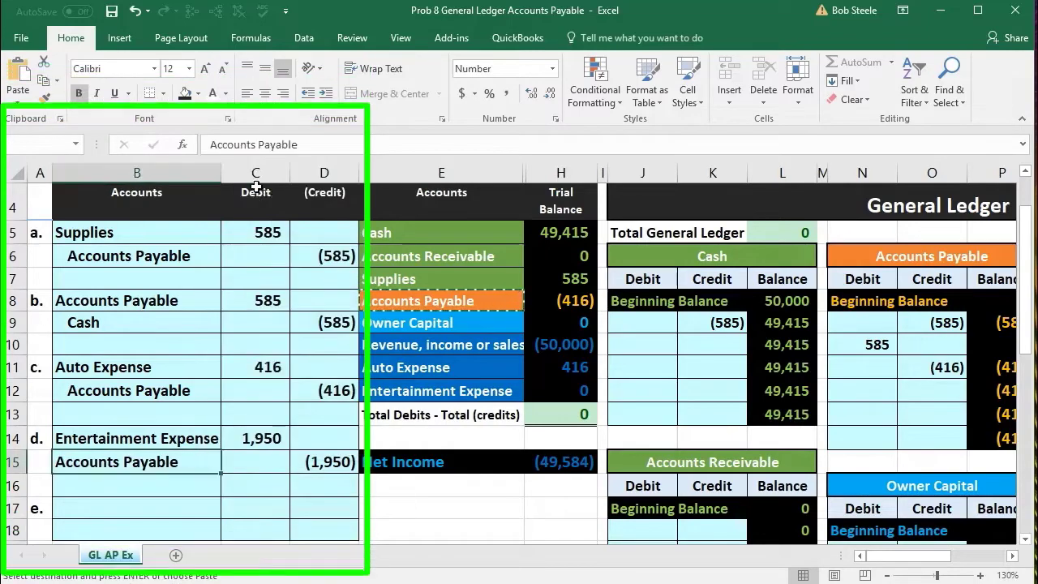
{"action": "double_click", "coordinate": [57, 460]}
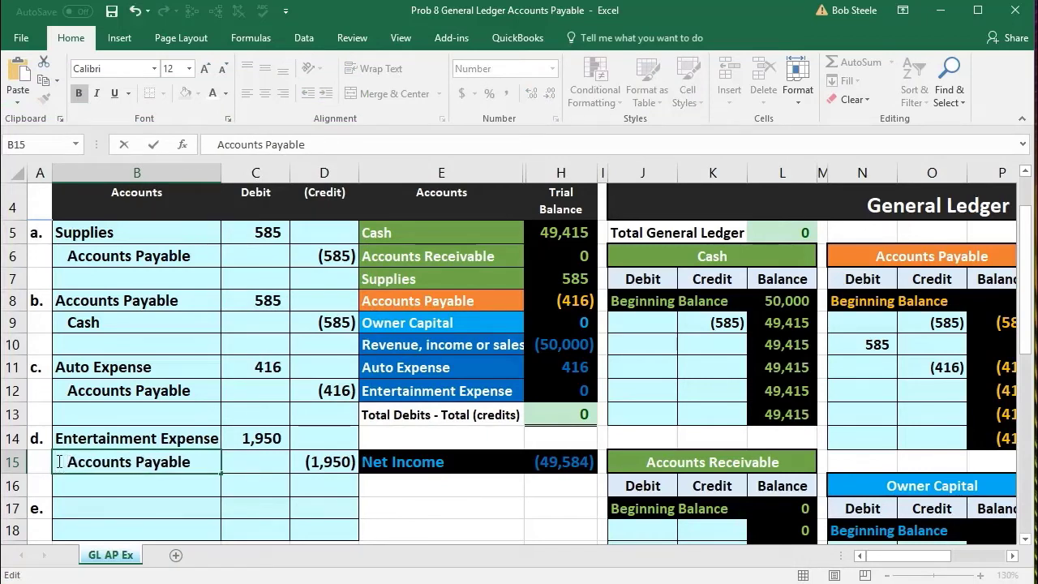
{"action": "key", "text": "Return"}
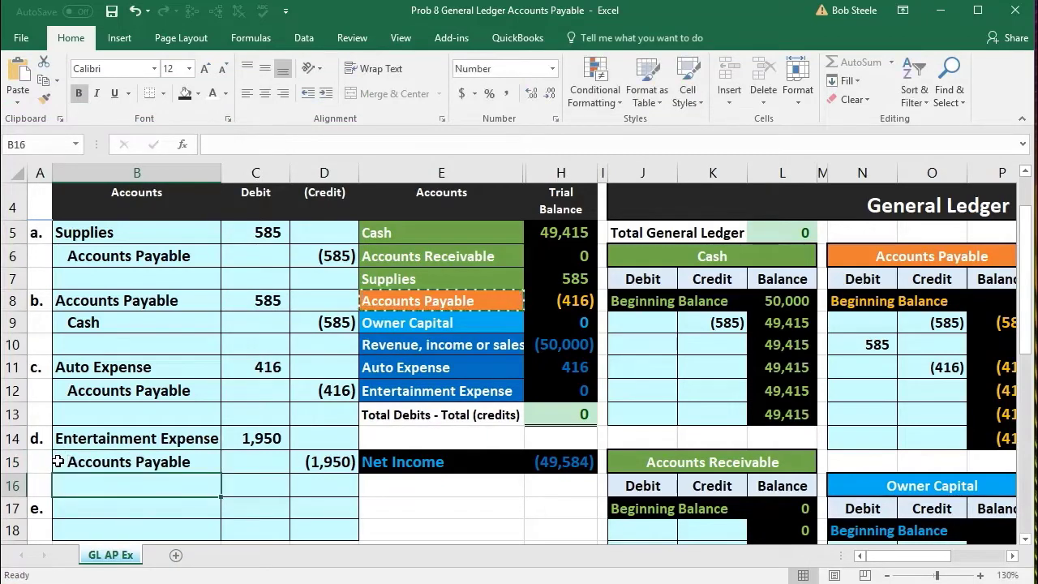
- Review the debit and credit lines of entry d in rows 14 and 15
{"action": "left_click_drag", "start_coordinate": [93, 459], "coordinate": [299, 451]}
{"action": "left_click", "coordinate": [276, 438]}
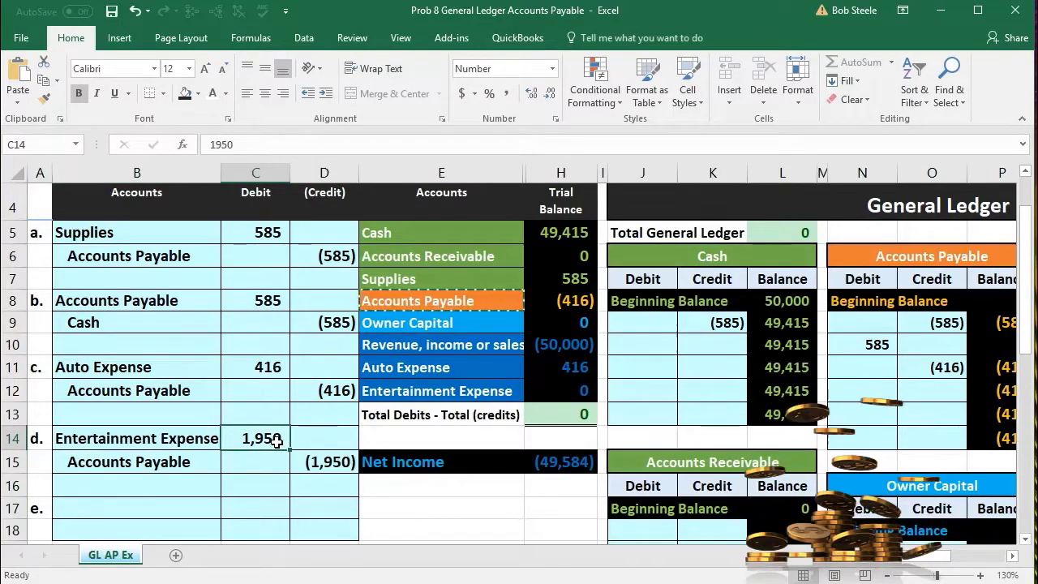
{"action": "left_click_drag", "start_coordinate": [213, 461], "coordinate": [300, 459]}
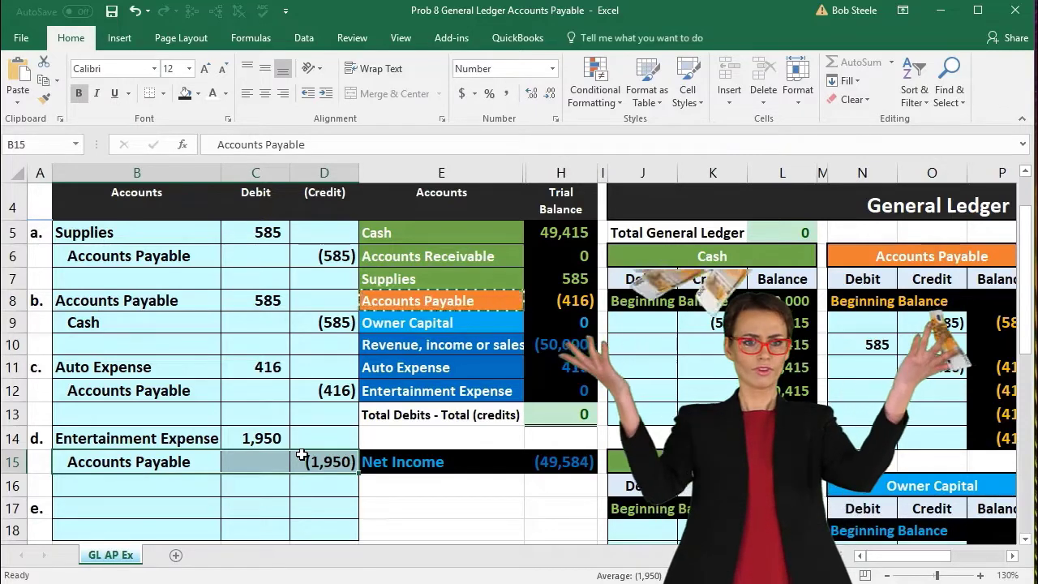
{"action": "left_click", "coordinate": [329, 468]}
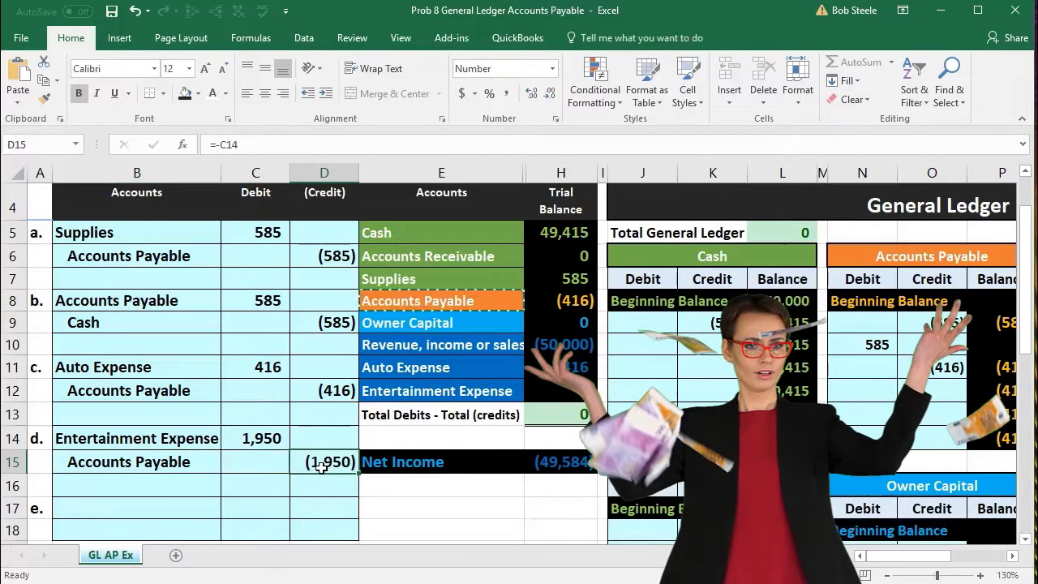
- Post the debit of entry d to the Entertainment Expense ledger with the formula =C14 in debit cell R15
{"action": "left_click_drag", "start_coordinate": [184, 438], "coordinate": [228, 432]}
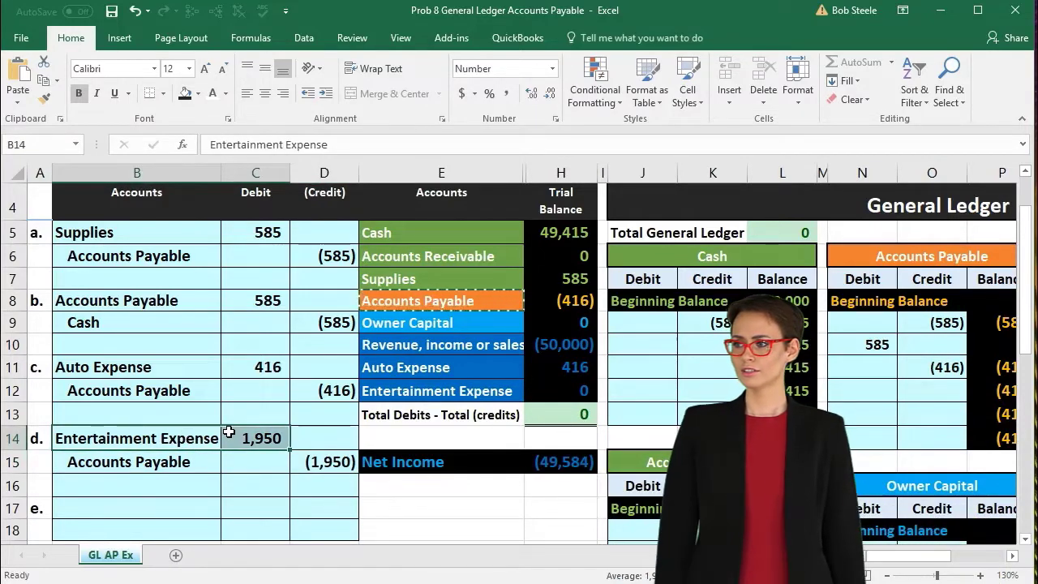
{"action": "left_click_drag", "start_coordinate": [442, 235], "coordinate": [446, 373]}
{"action": "left_click", "coordinate": [443, 391]}
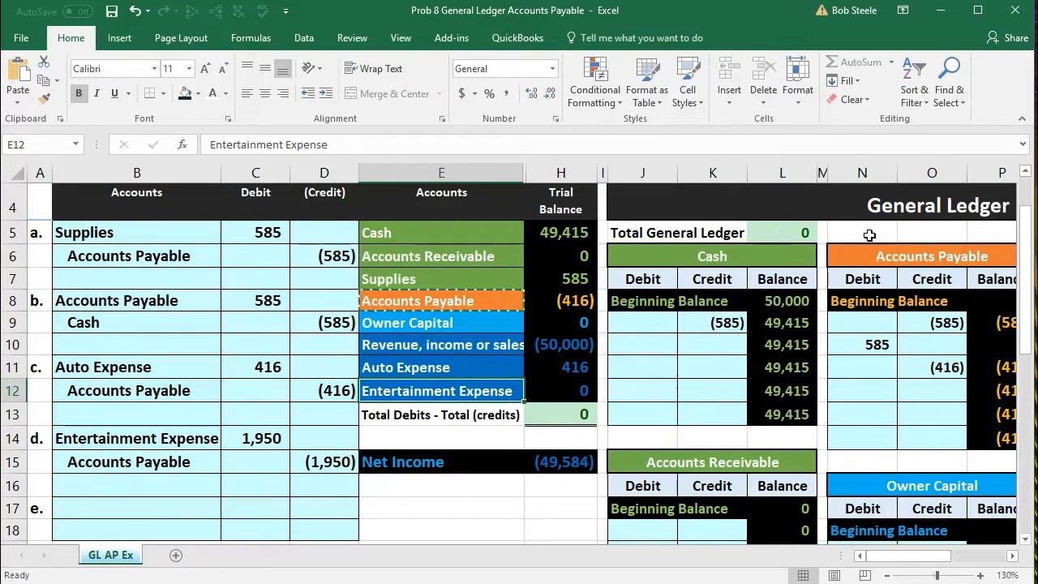
{"action": "left_click", "coordinate": [889, 575]}
{"action": "left_click", "coordinate": [890, 576]}
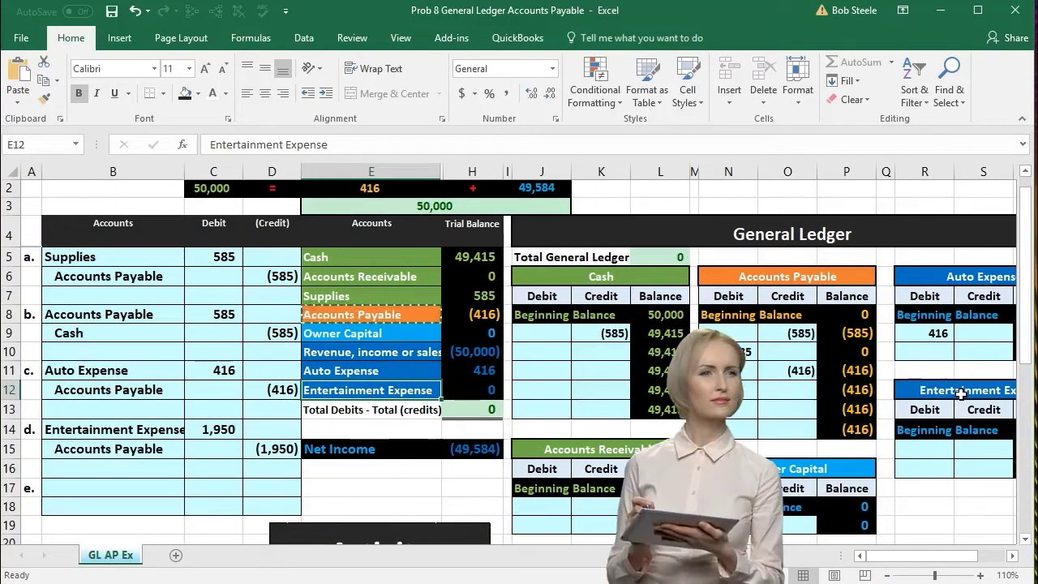
{"action": "left_click_drag", "start_coordinate": [178, 429], "coordinate": [190, 429]}
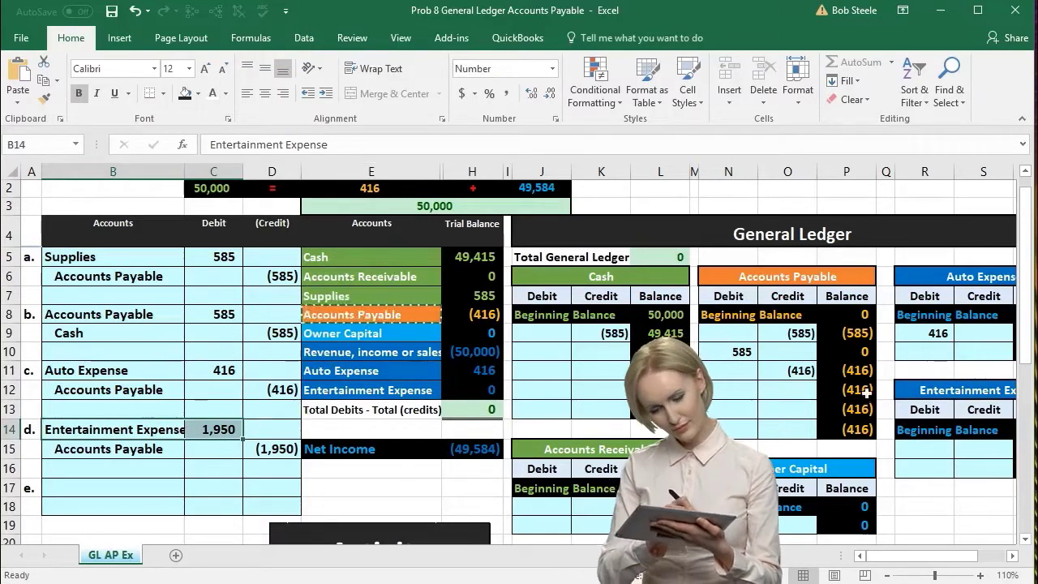
{"action": "left_click", "coordinate": [909, 389]}
{"action": "left_click", "coordinate": [924, 408]}
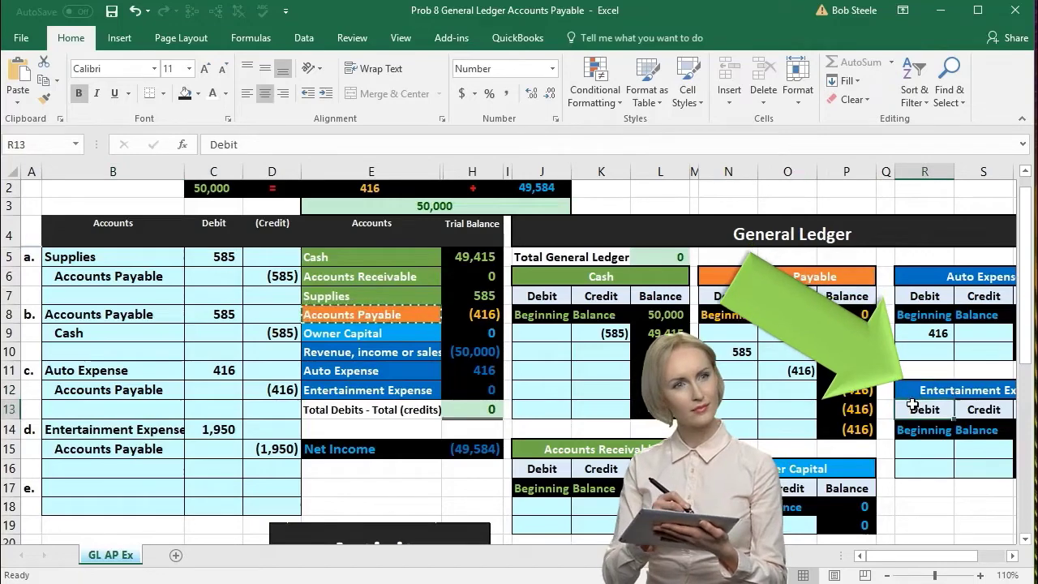
{"action": "left_click", "coordinate": [927, 445]}
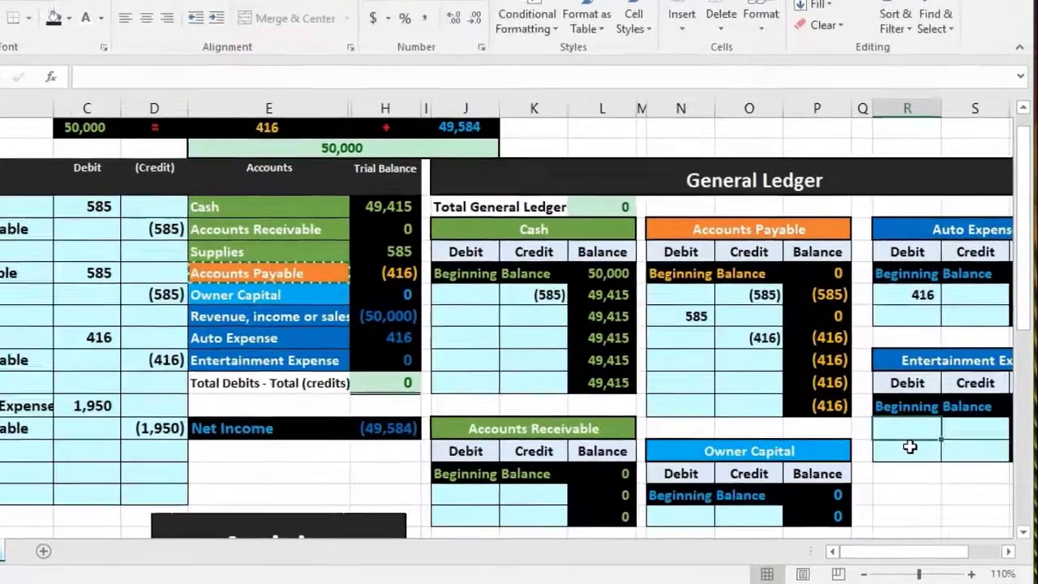
{"action": "type", "text": "="}
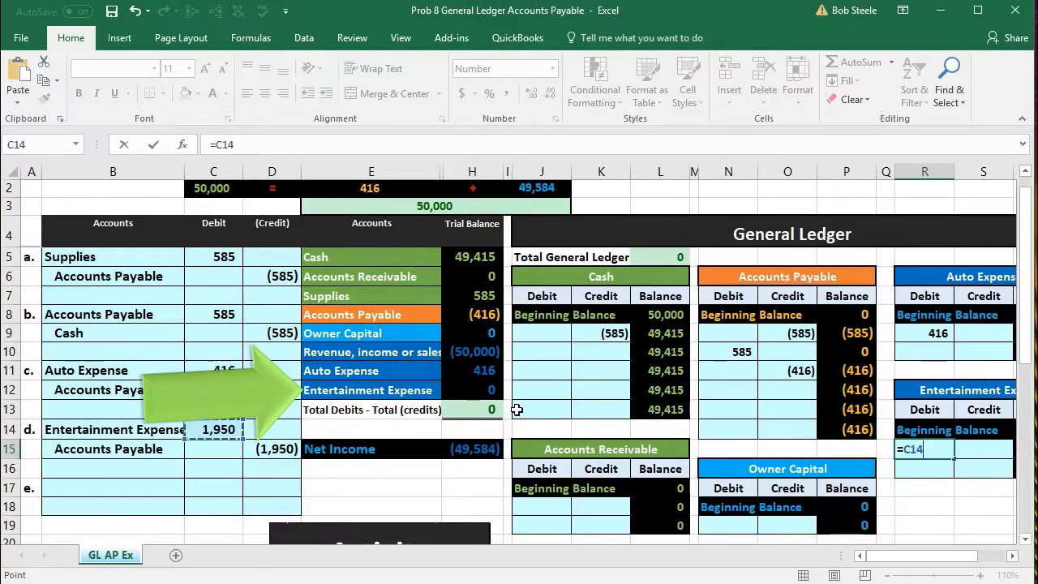
{"action": "key", "text": "Return"}
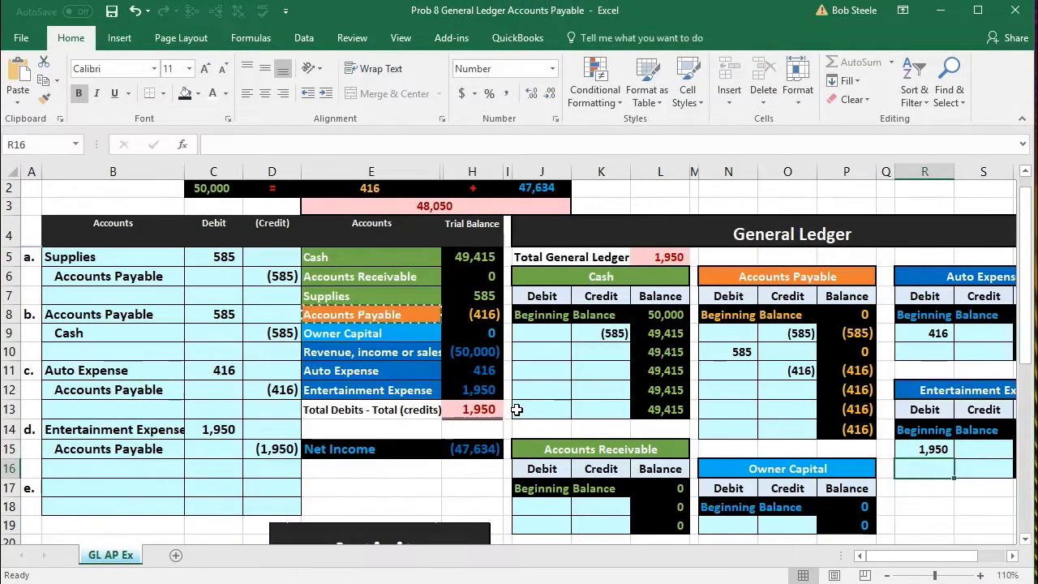
- Post the credit of entry d to the Accounts Payable ledger with the formula =D15 in credit cell O12
{"action": "left_click", "coordinate": [980, 575]}
{"action": "left_click", "coordinate": [980, 575]}
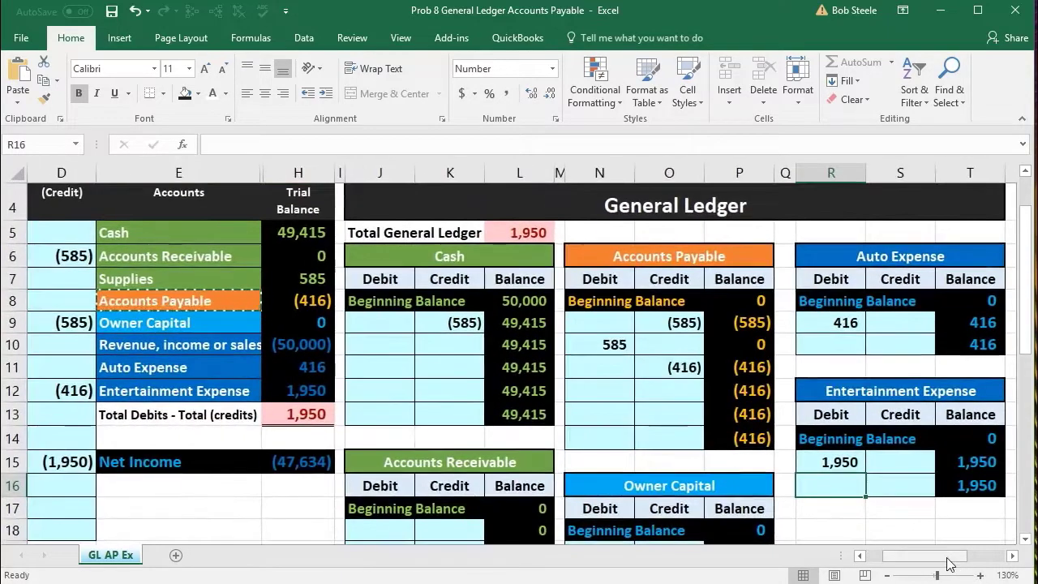
{"action": "left_click_drag", "start_coordinate": [950, 562], "coordinate": [843, 558]}
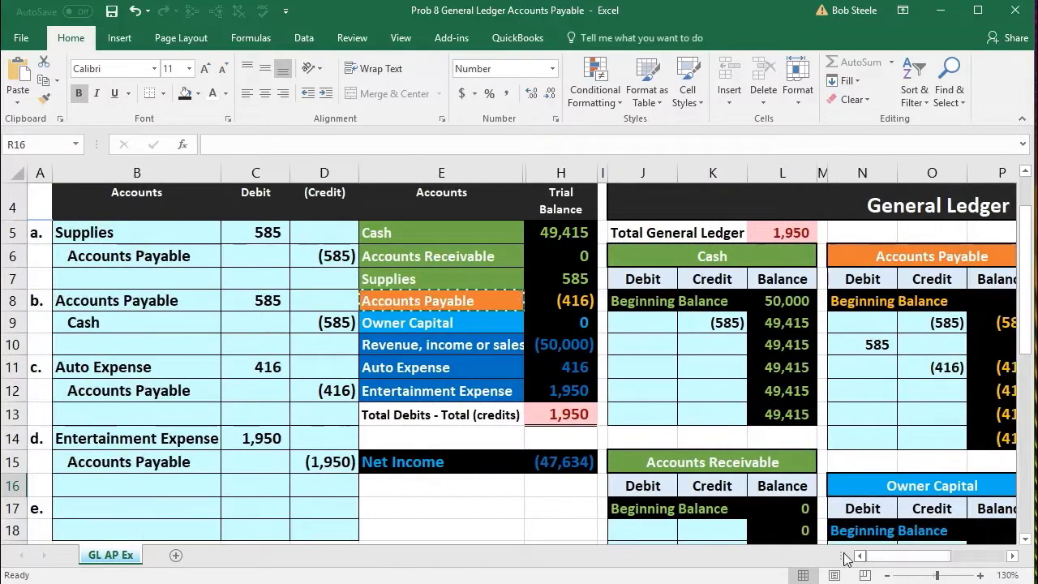
{"action": "left_click_drag", "start_coordinate": [165, 470], "coordinate": [310, 461]}
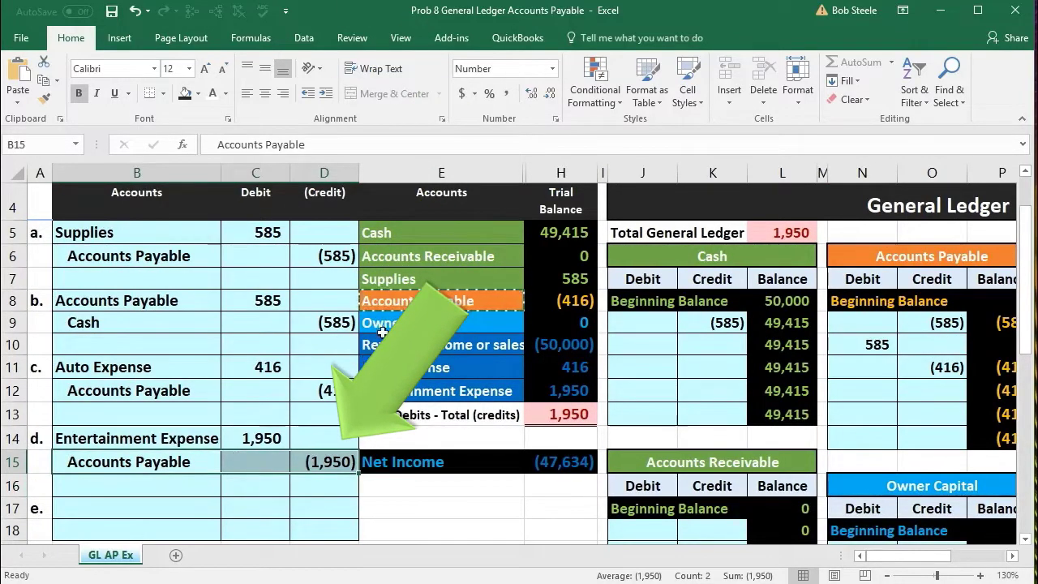
{"action": "left_click_drag", "start_coordinate": [387, 301], "coordinate": [537, 304]}
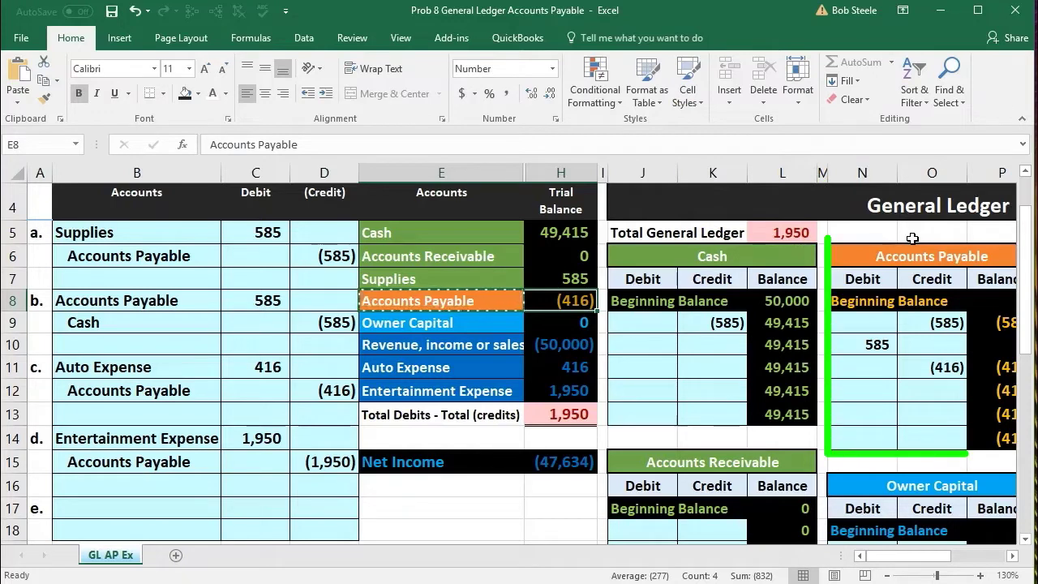
{"action": "left_click", "coordinate": [934, 389]}
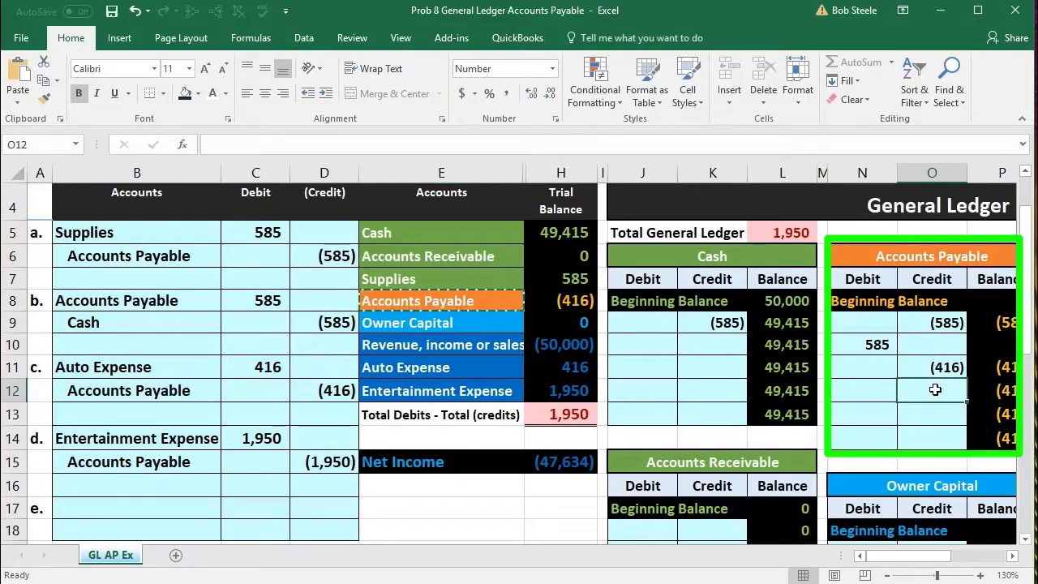
{"action": "type", "text": "="}
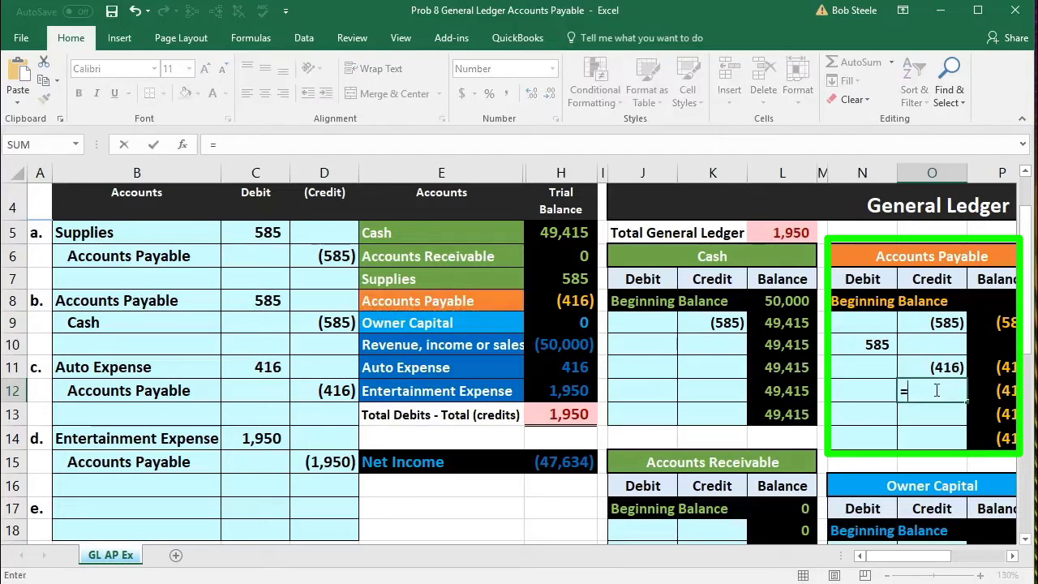
{"action": "left_click", "coordinate": [325, 462]}
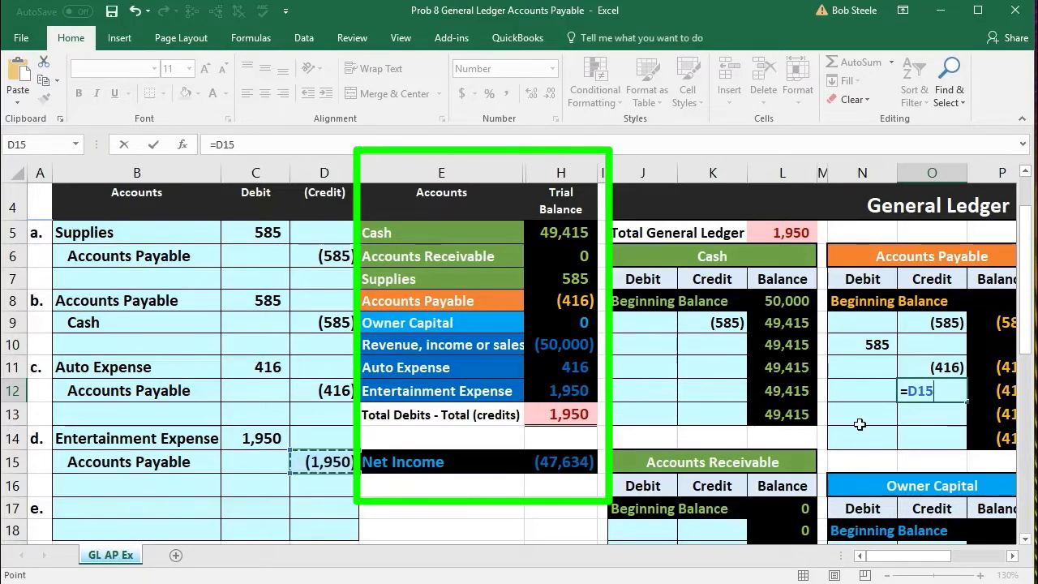
{"action": "key", "text": "Return"}
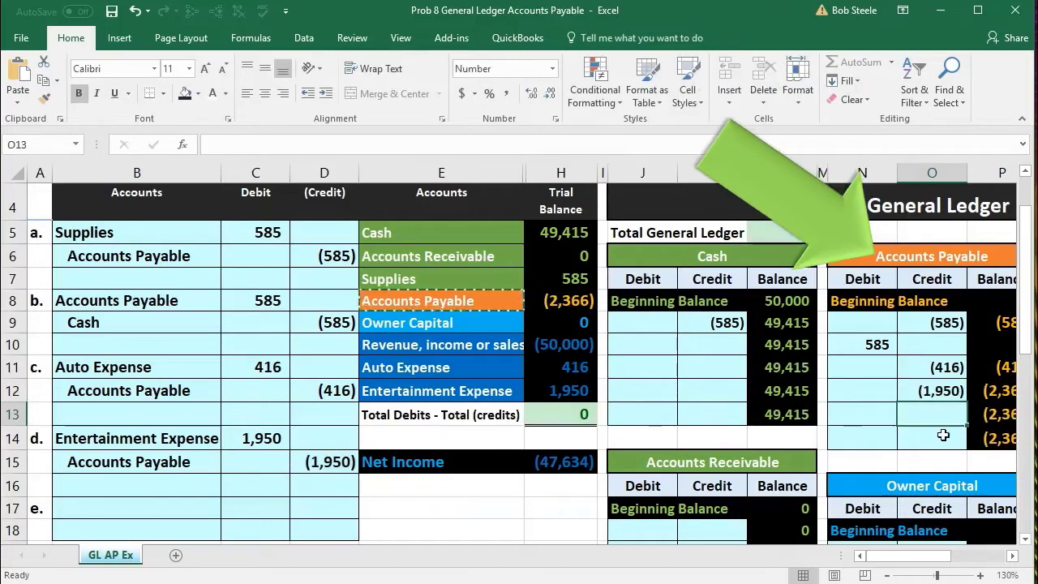
- Compare the Accounts Payable ledger and trial balance amounts, and examine transaction e in the activity list and the Cash account it affects
{"action": "scroll", "coordinate": [992, 420], "scroll_direction": "right", "scroll_amount": 1}
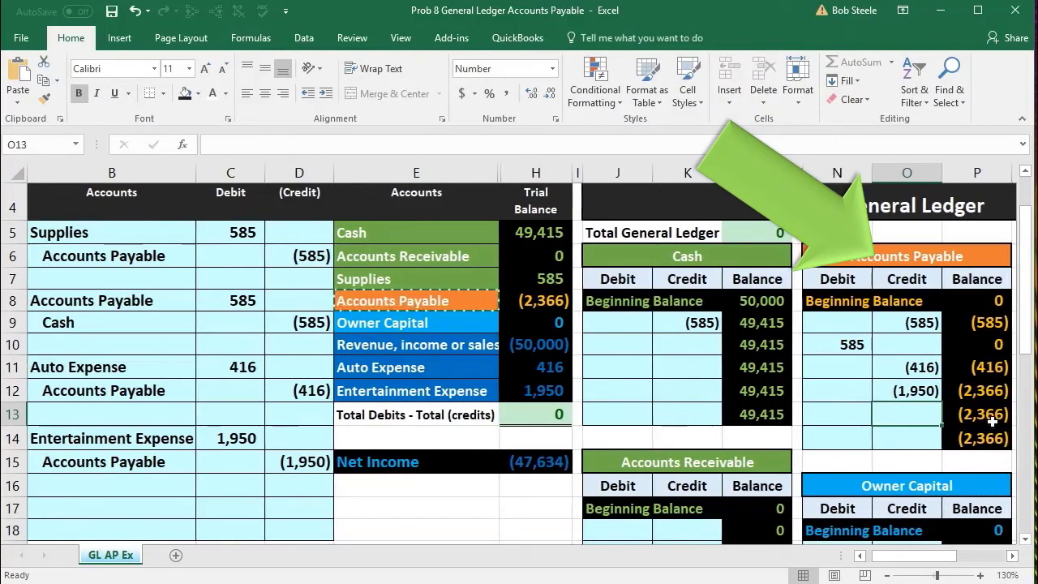
{"action": "left_click", "coordinate": [990, 392]}
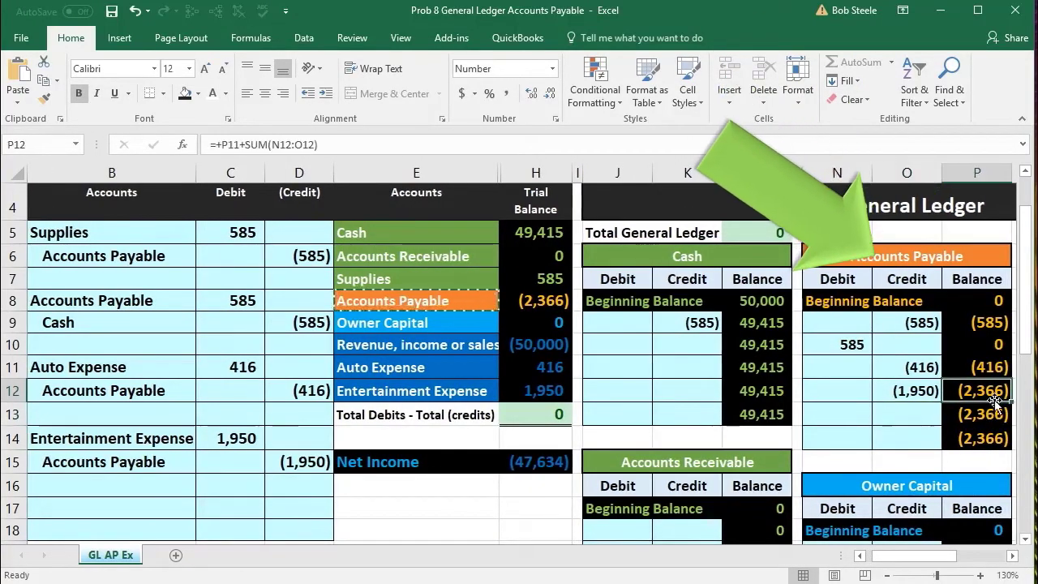
{"action": "left_click", "coordinate": [539, 305]}
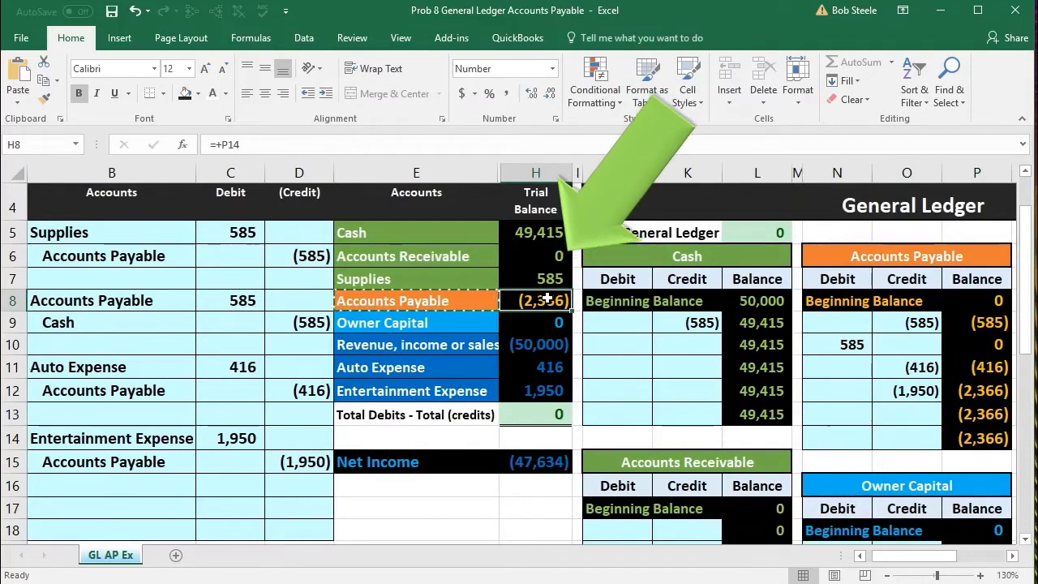
{"action": "scroll", "coordinate": [412, 324], "scroll_direction": "down", "scroll_amount": 1}
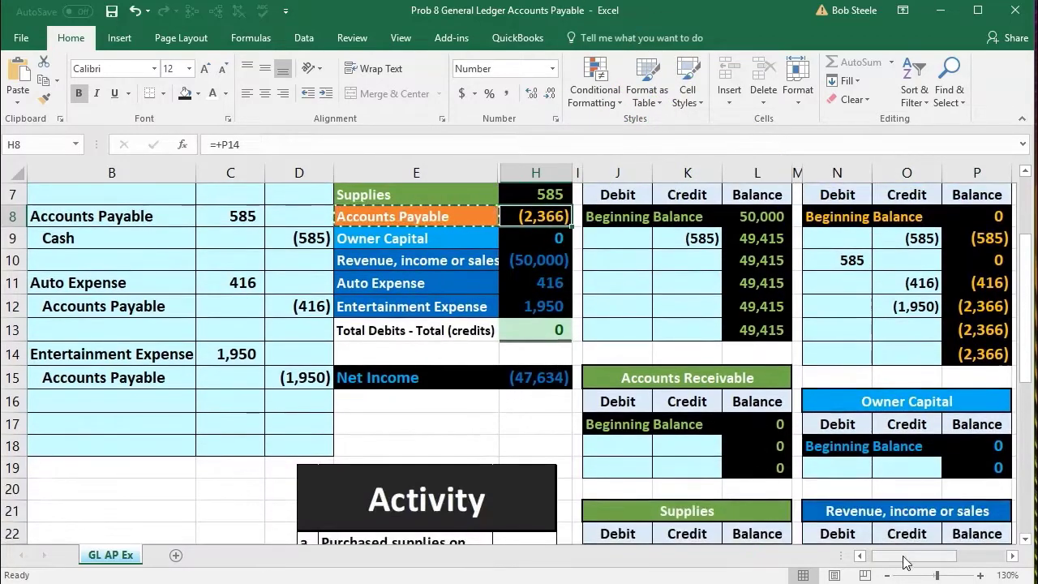
{"action": "left_click_drag", "start_coordinate": [907, 561], "coordinate": [901, 562]}
{"action": "scroll", "coordinate": [397, 447], "scroll_direction": "down", "scroll_amount": 4}
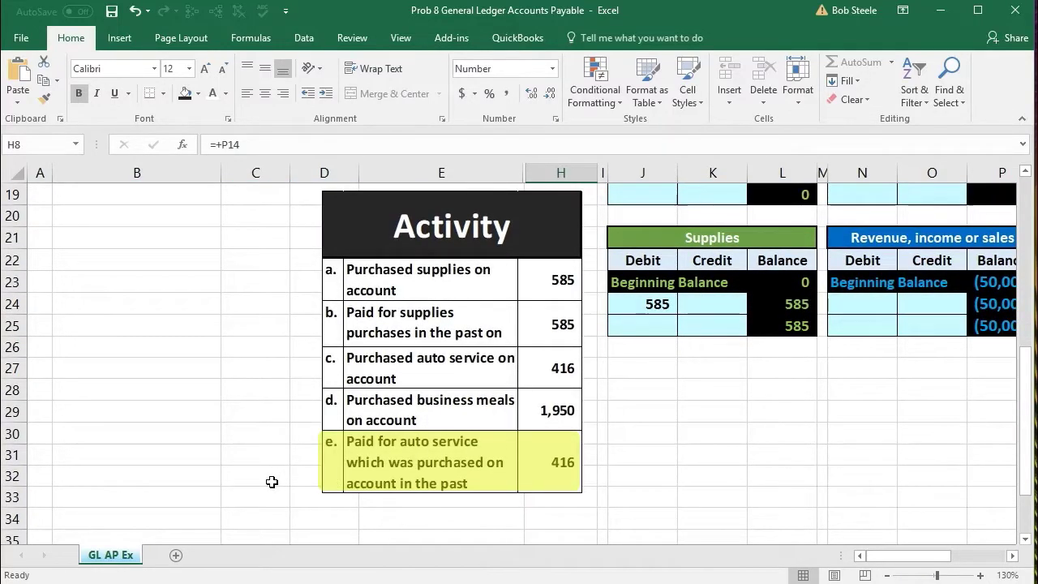
{"action": "scroll", "coordinate": [272, 482], "scroll_direction": "up", "scroll_amount": 6}
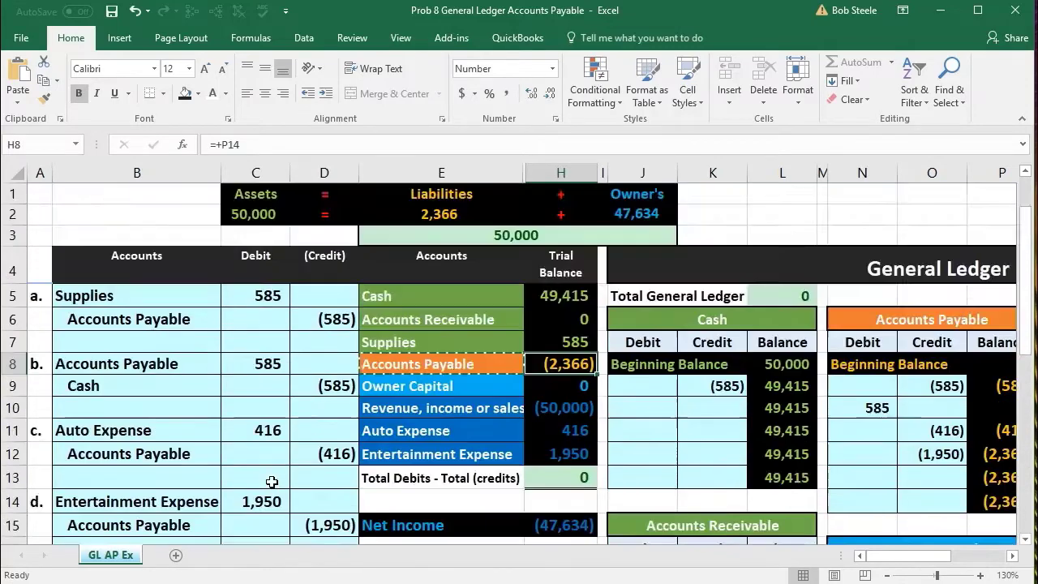
{"action": "left_click_drag", "start_coordinate": [398, 296], "coordinate": [537, 296]}
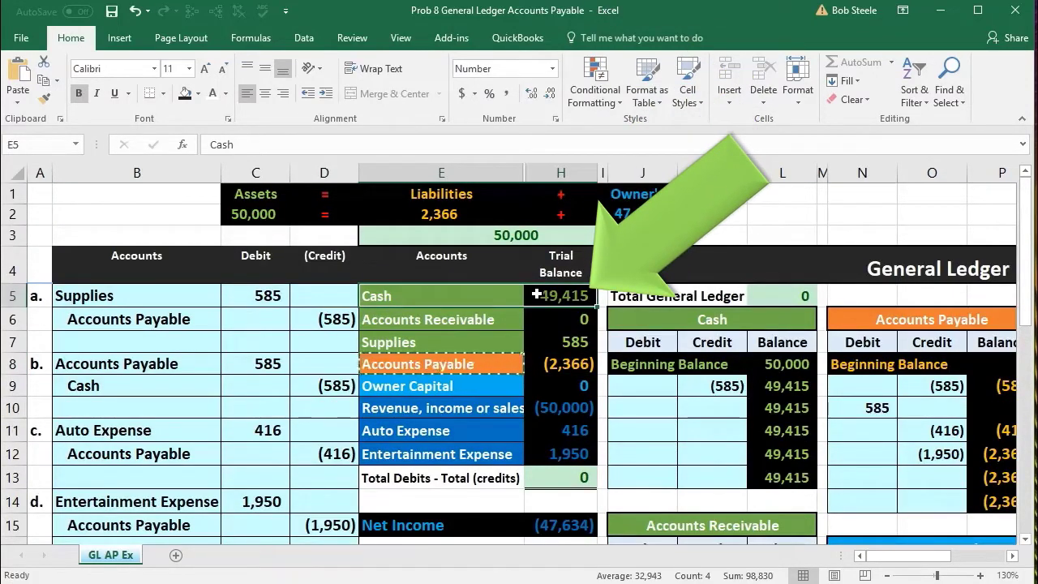
{"action": "scroll", "coordinate": [536, 294], "scroll_direction": "down", "scroll_amount": 3}
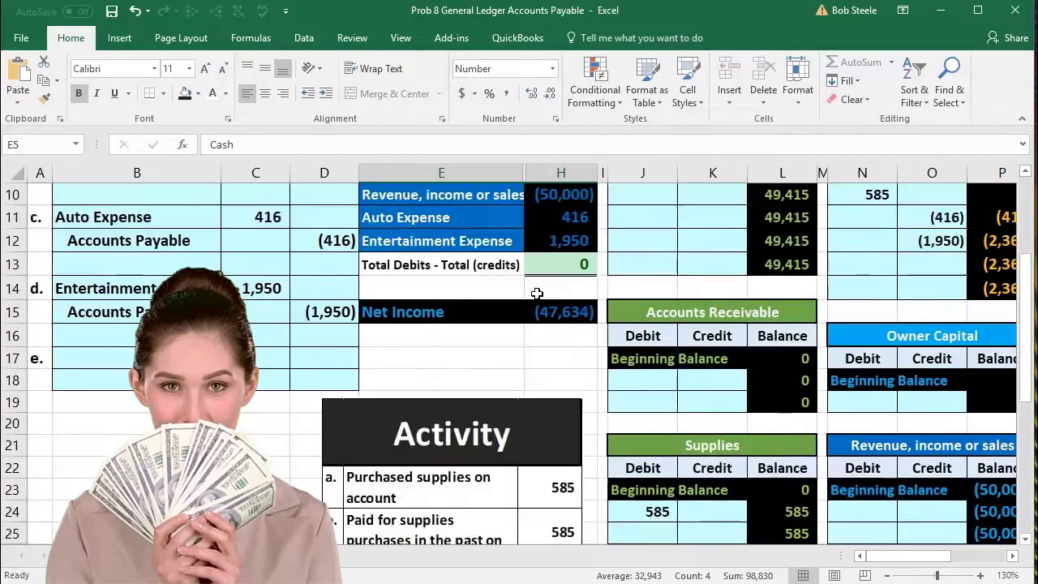
{"action": "scroll", "coordinate": [536, 294], "scroll_direction": "down", "scroll_amount": 3}
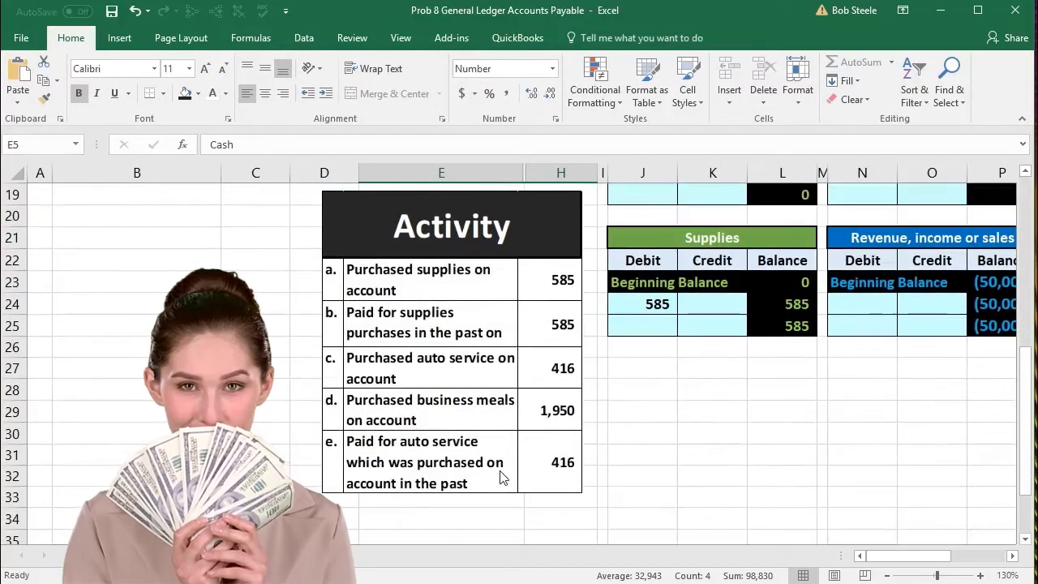
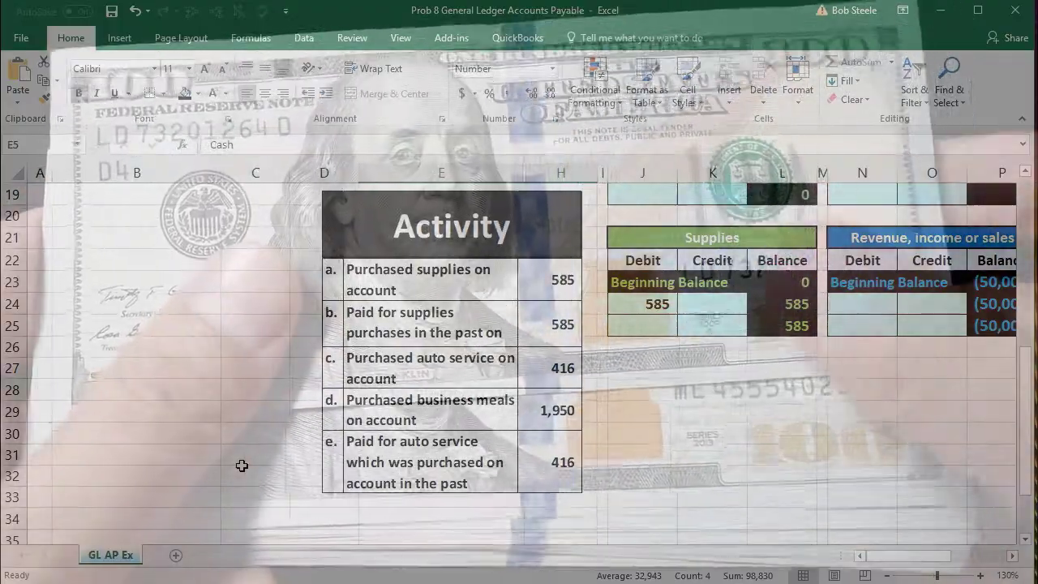
- Copy the Cash name from the trial balance into B18 as values only and indent it as the credit account of entry e
{"action": "scroll", "coordinate": [241, 466], "scroll_direction": "up", "scroll_amount": 5}
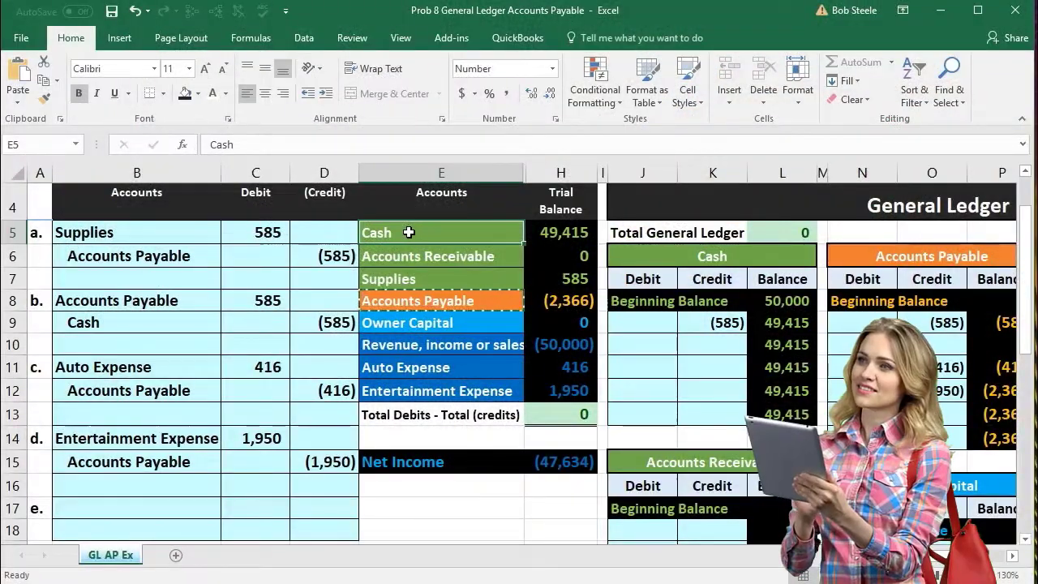
{"action": "right_click", "coordinate": [411, 235]}
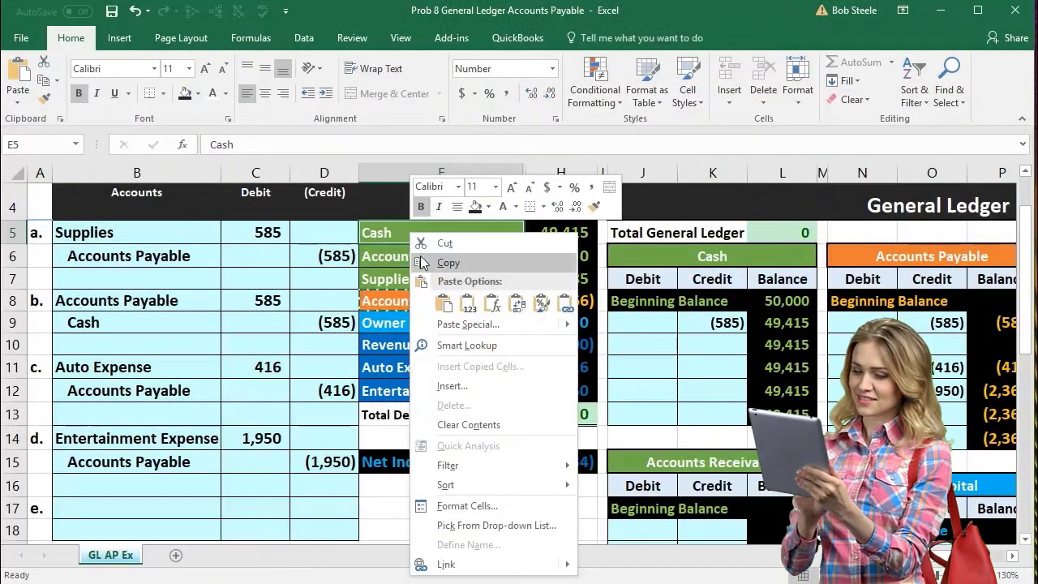
{"action": "left_click", "coordinate": [446, 263]}
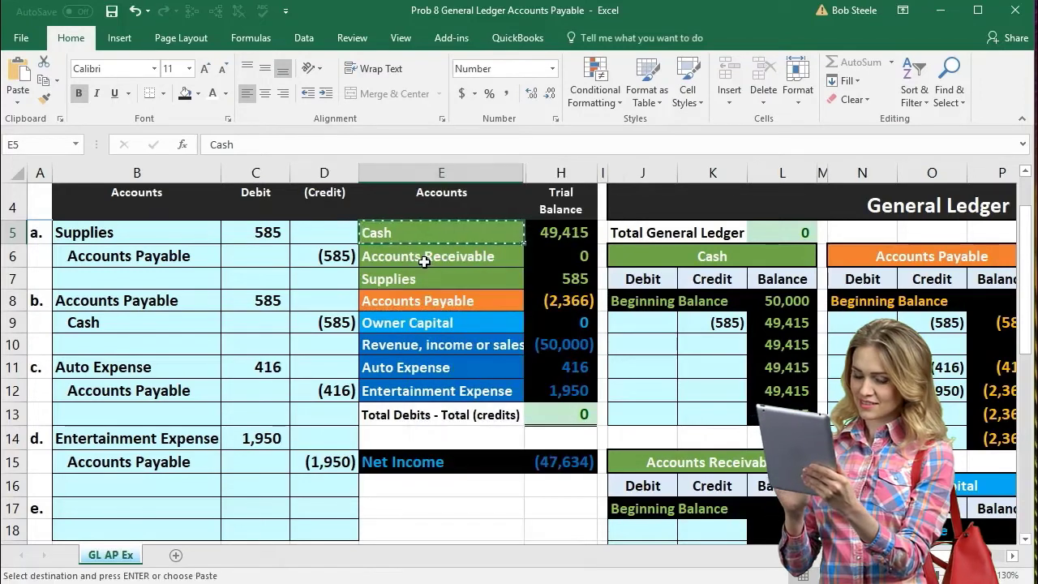
{"action": "scroll", "coordinate": [174, 424], "scroll_direction": "down", "scroll_amount": 1}
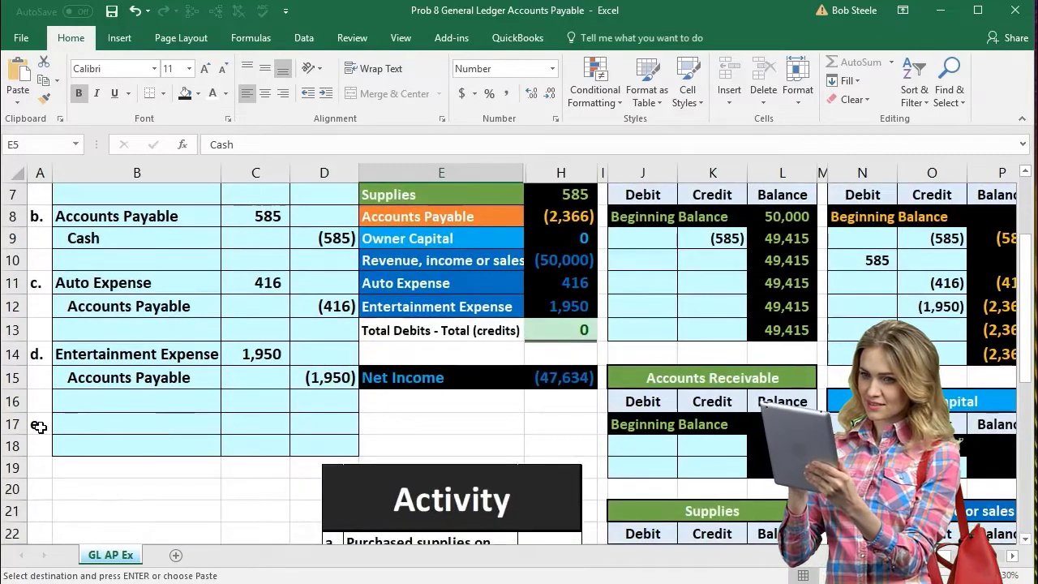
{"action": "left_click", "coordinate": [75, 445]}
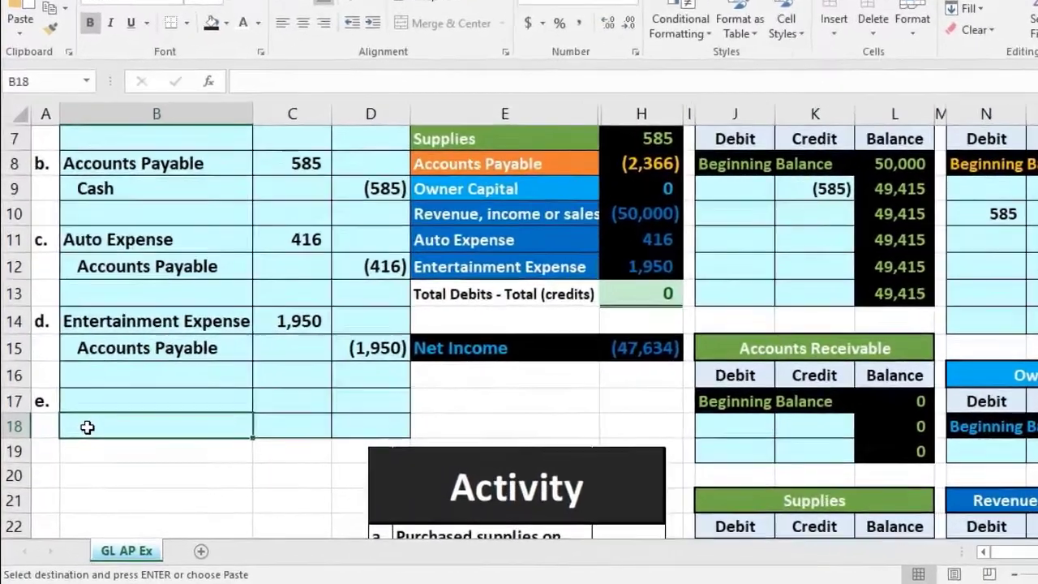
{"action": "right_click", "coordinate": [76, 446]}
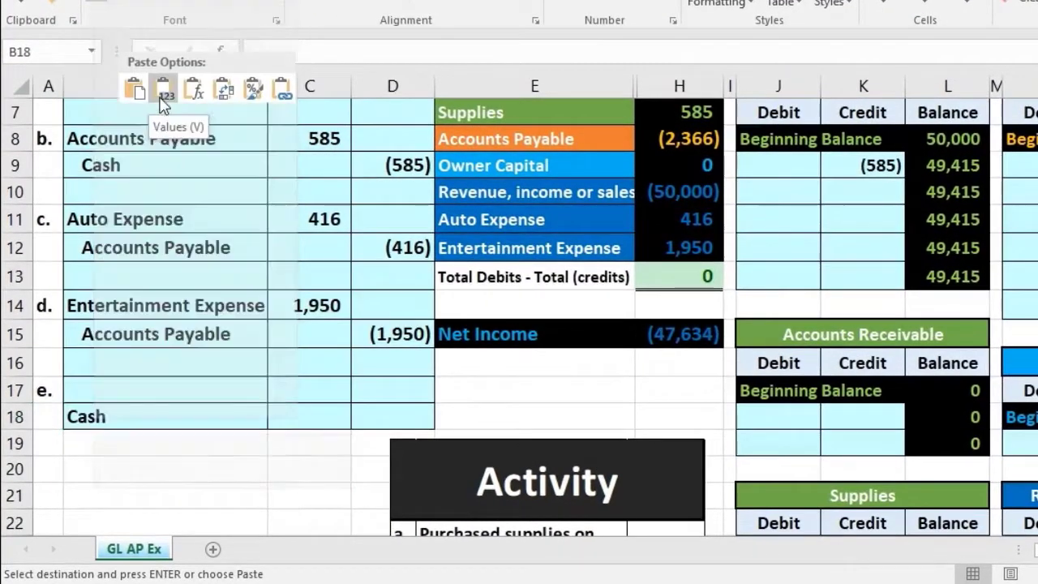
{"action": "left_click", "coordinate": [161, 96]}
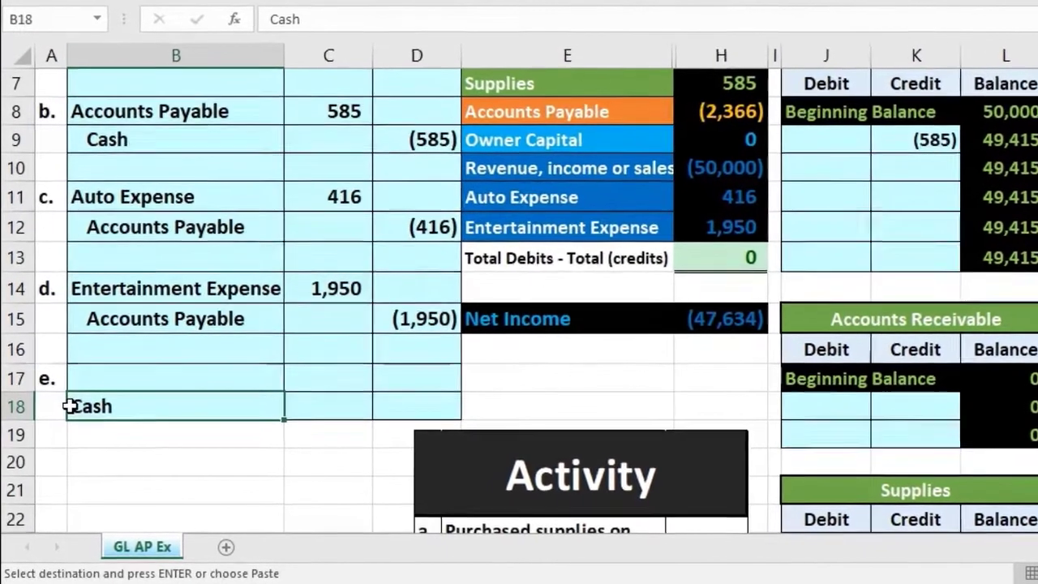
{"action": "double_click", "coordinate": [67, 416]}
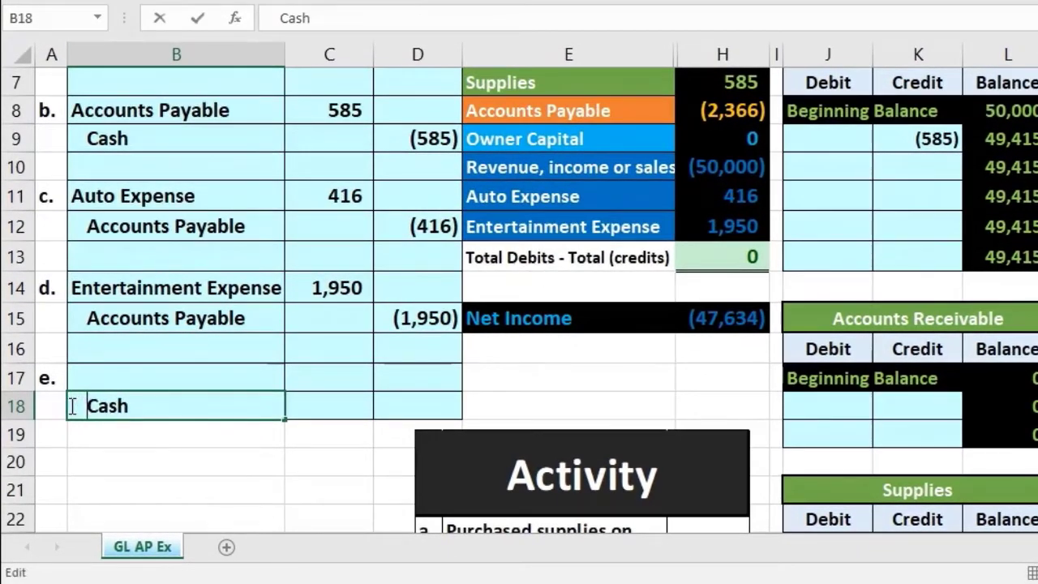
{"action": "key", "text": "Return"}
{"action": "scroll", "coordinate": [259, 424], "scroll_direction": "down", "scroll_amount": 4}
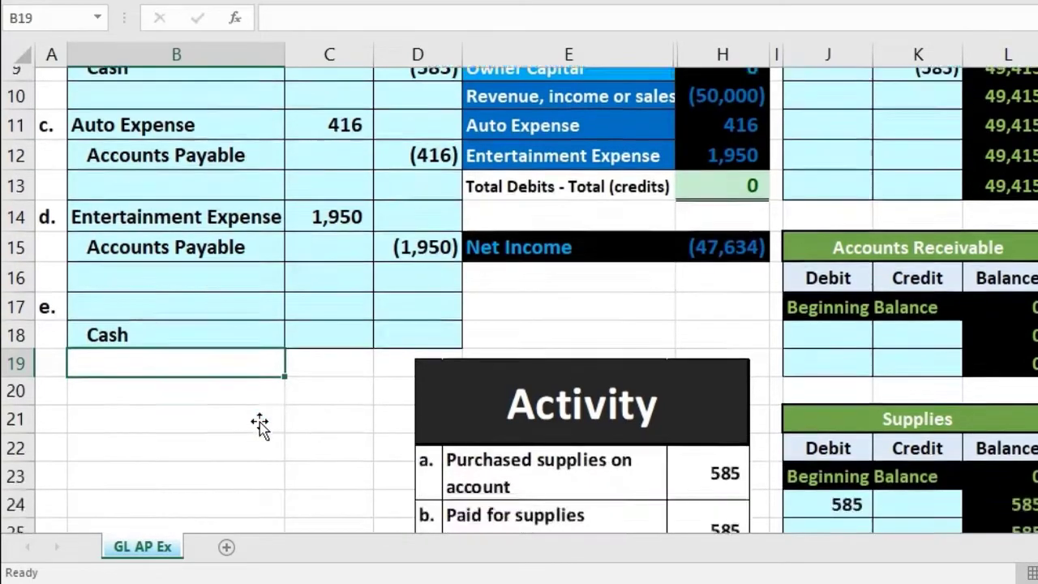
- Enter -418 as the credit amount for Cash in D18 of entry e
{"action": "scroll", "coordinate": [260, 424], "scroll_direction": "up", "scroll_amount": 3}
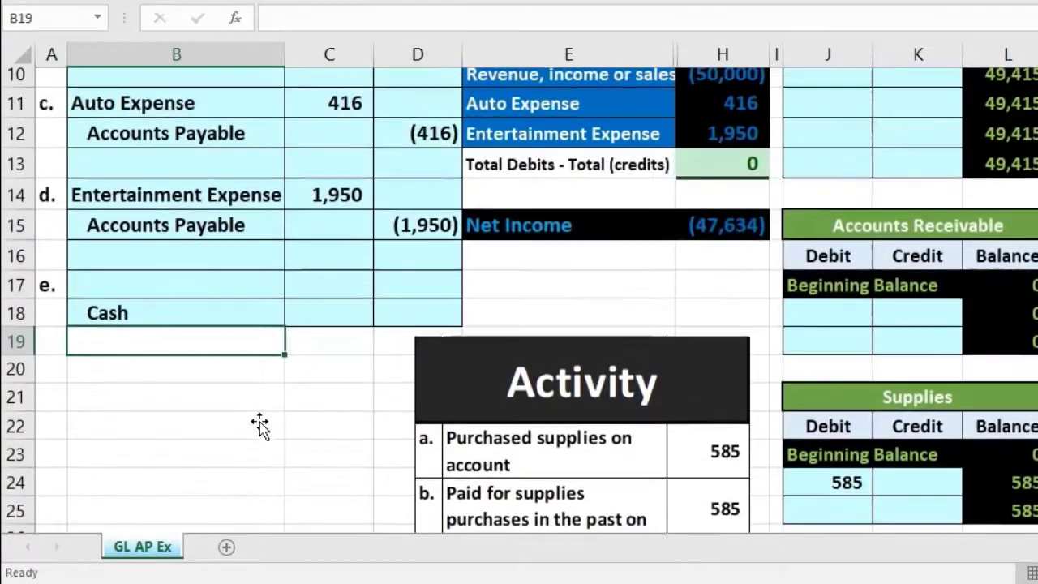
{"action": "left_click", "coordinate": [414, 317]}
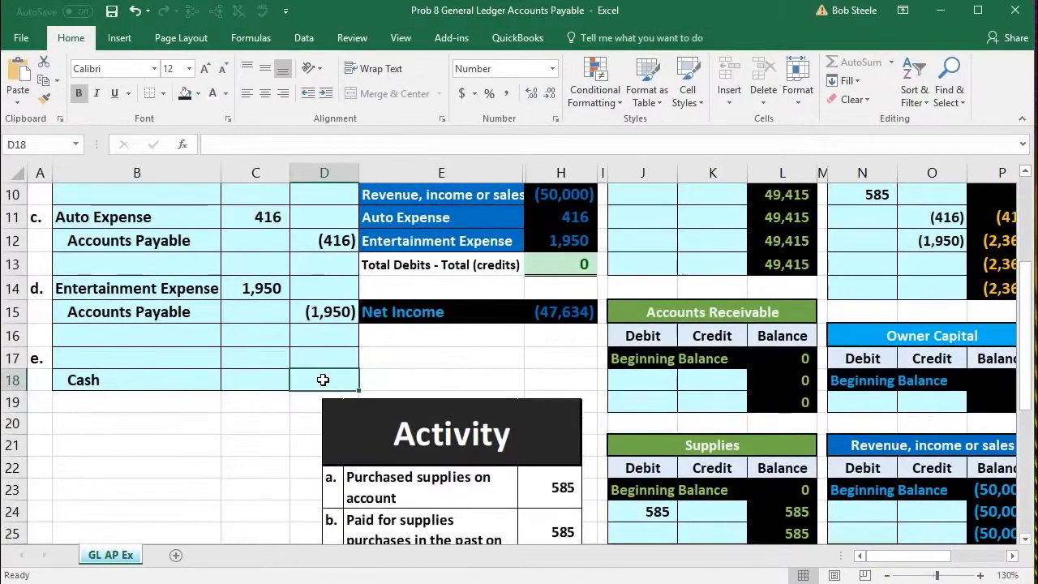
{"action": "type", "text": "-"}
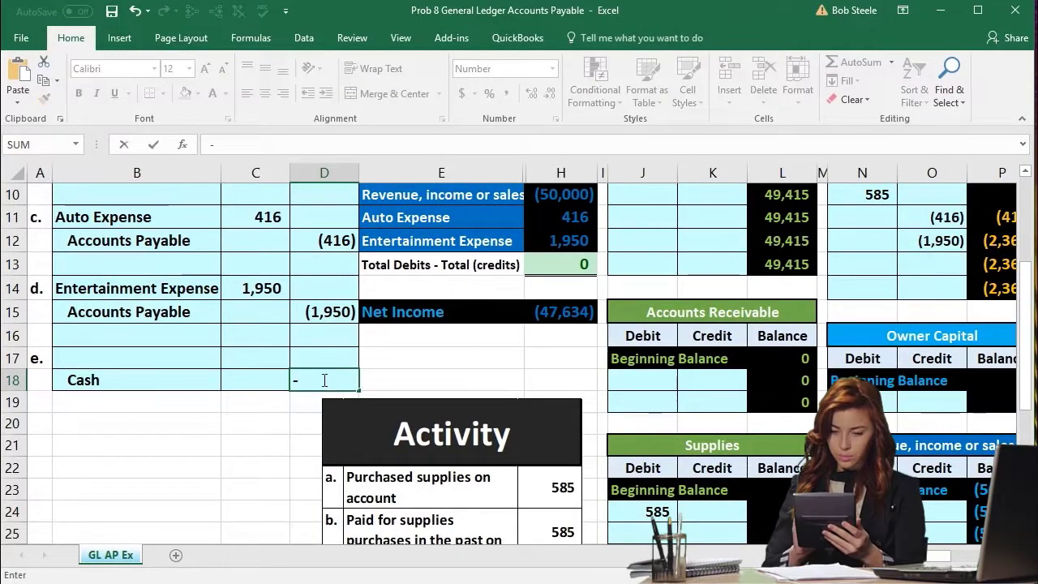
{"action": "type", "text": "418"}
{"action": "key", "text": "Return"}
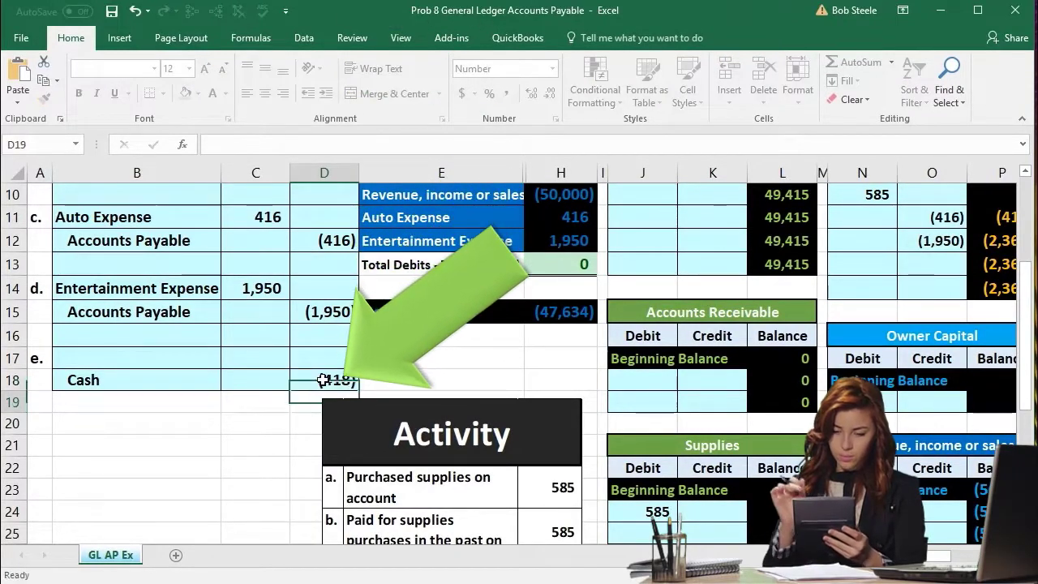
- Set the credit amount for Cash in D18 to -416, matching transaction e in the activity list
{"action": "scroll", "coordinate": [323, 383], "scroll_direction": "down", "scroll_amount": 3}
{"action": "scroll", "coordinate": [323, 383], "scroll_direction": "up", "scroll_amount": 2}
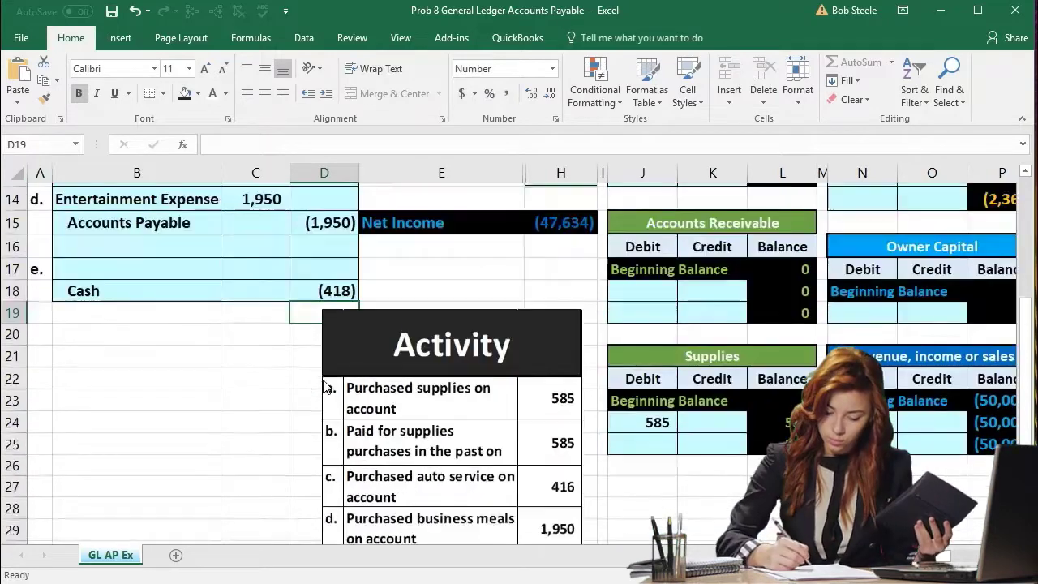
{"action": "type", "text": "-"}
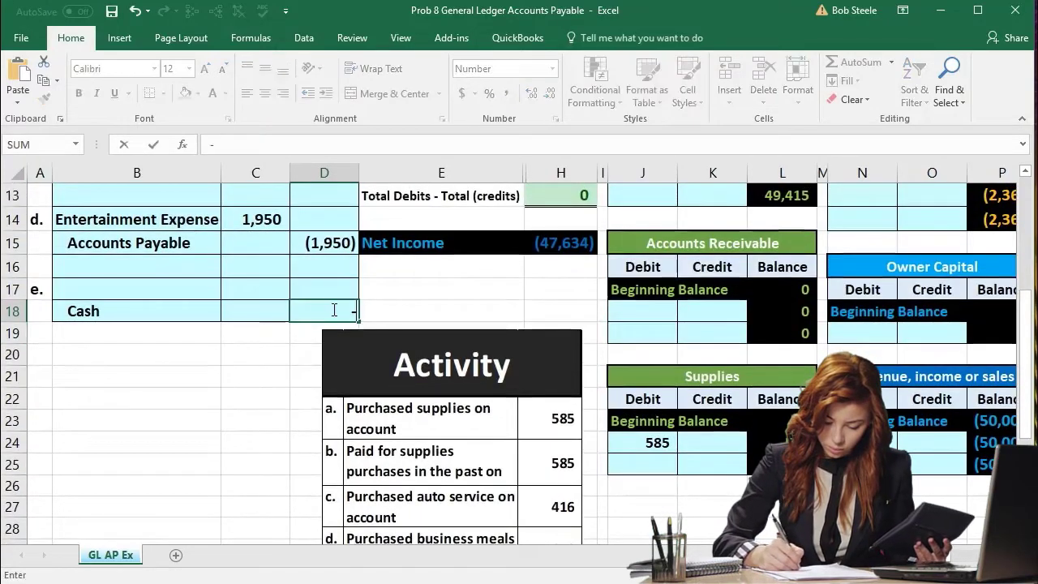
{"action": "type", "text": "416"}
{"action": "key", "text": "Return"}
- Enter the debit amount of entry e in C17 as the formula -D18
{"action": "key", "text": "Up"}
{"action": "key", "text": "Up"}
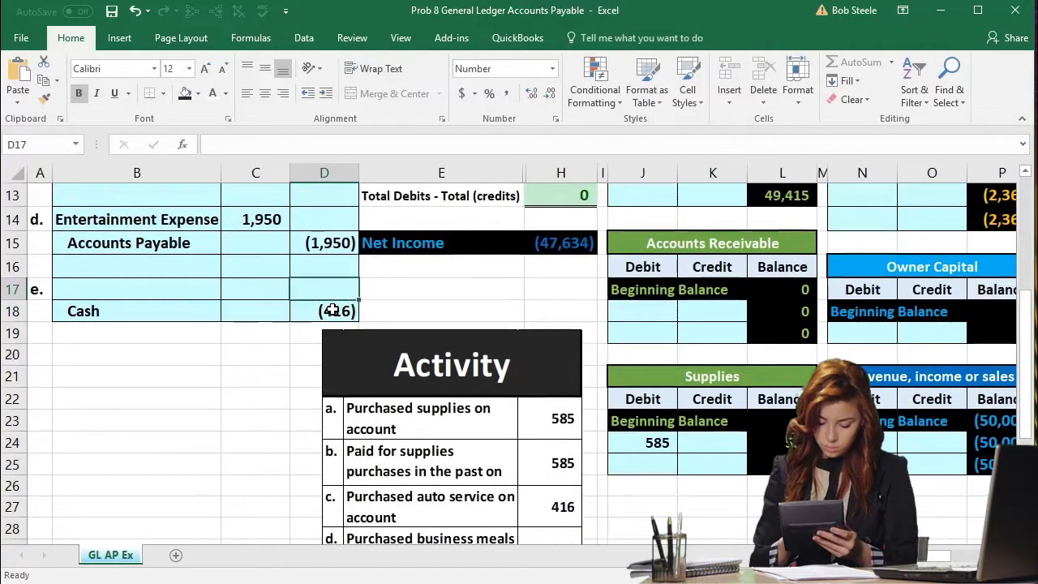
{"action": "key", "text": "Left"}
{"action": "scroll", "coordinate": [243, 405], "scroll_direction": "up", "scroll_amount": 1}
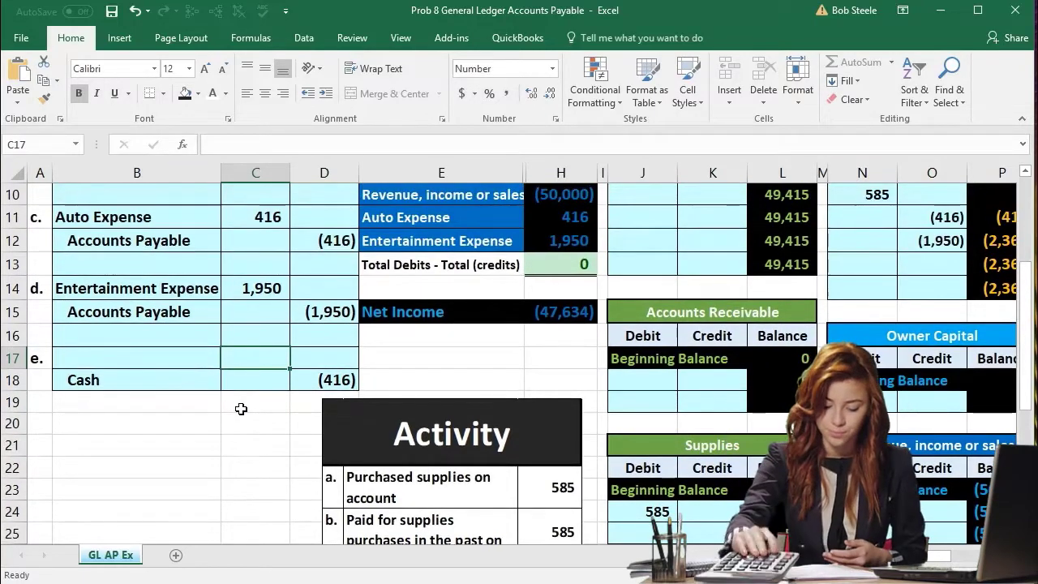
{"action": "type", "text": "-"}
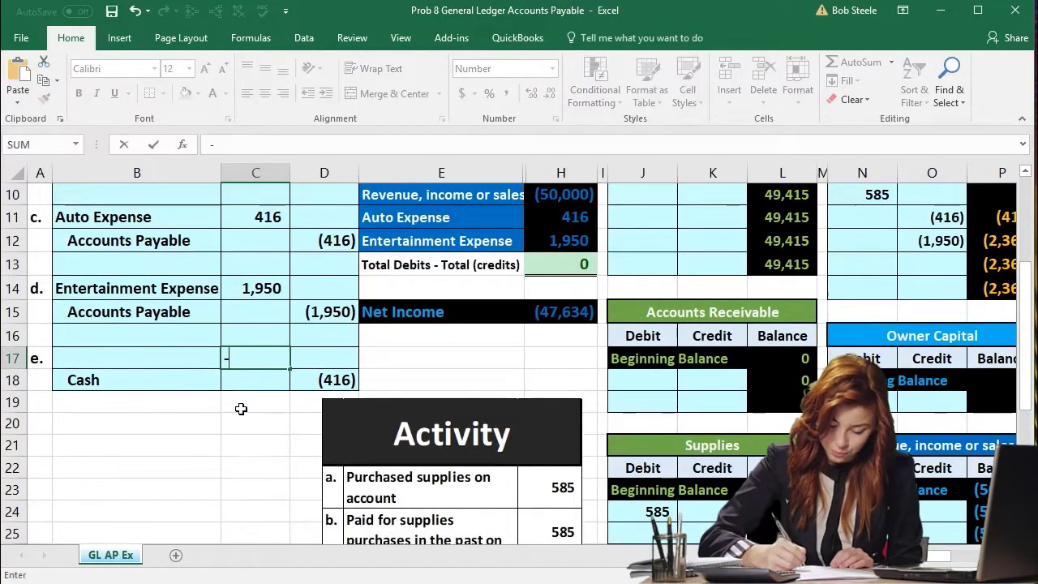
{"action": "left_click", "coordinate": [312, 379]}
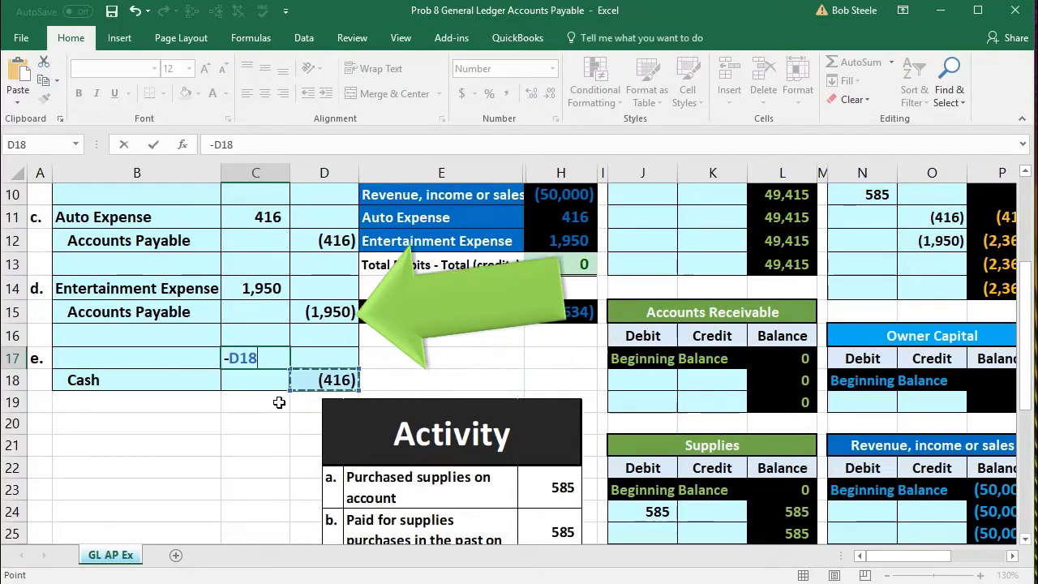
{"action": "key", "text": "Return"}
- Review transaction e in the activity list and the Auto Expense debit of entry c to determine which account entry e debits
{"action": "left_click", "coordinate": [187, 362]}
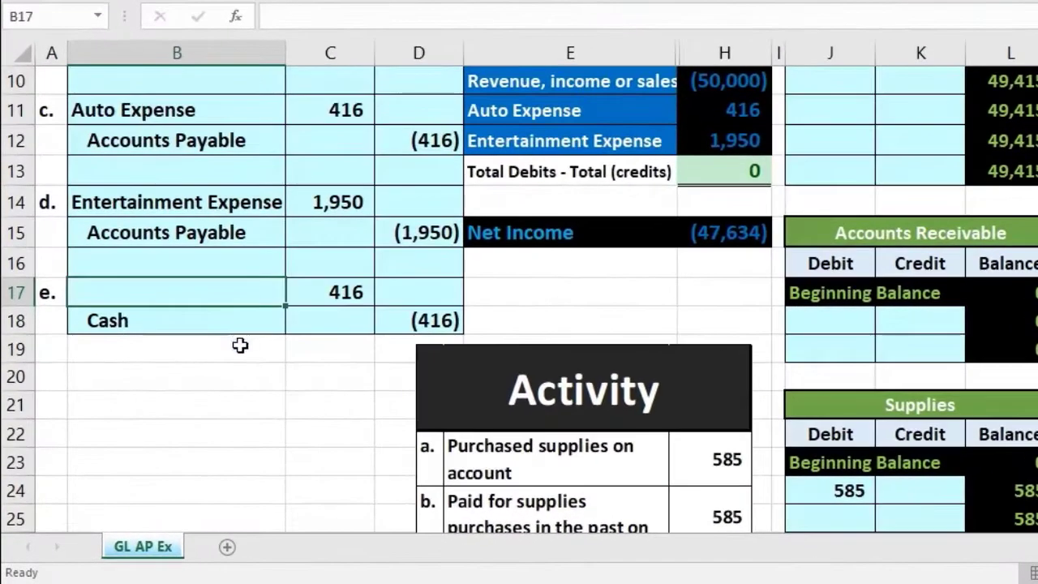
{"action": "scroll", "coordinate": [242, 372], "scroll_direction": "up", "scroll_amount": 1}
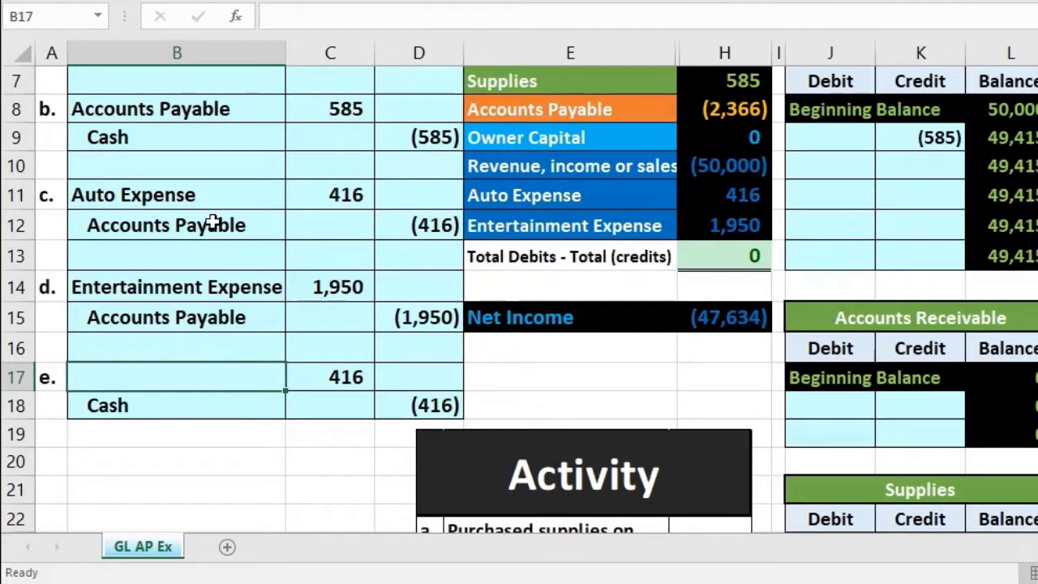
{"action": "scroll", "coordinate": [235, 297], "scroll_direction": "down", "scroll_amount": 4}
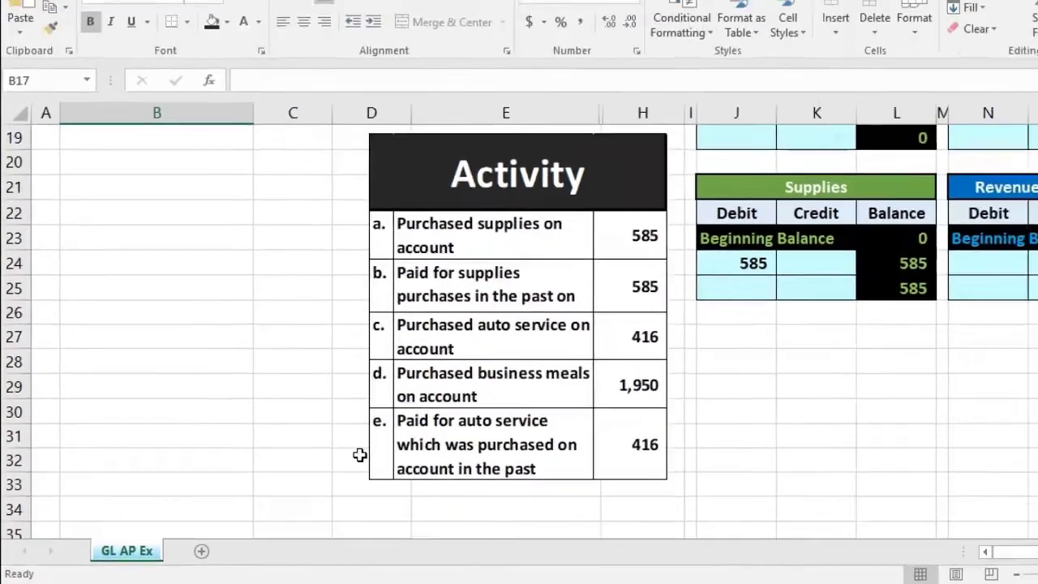
{"action": "scroll", "coordinate": [314, 471], "scroll_direction": "up", "scroll_amount": 4}
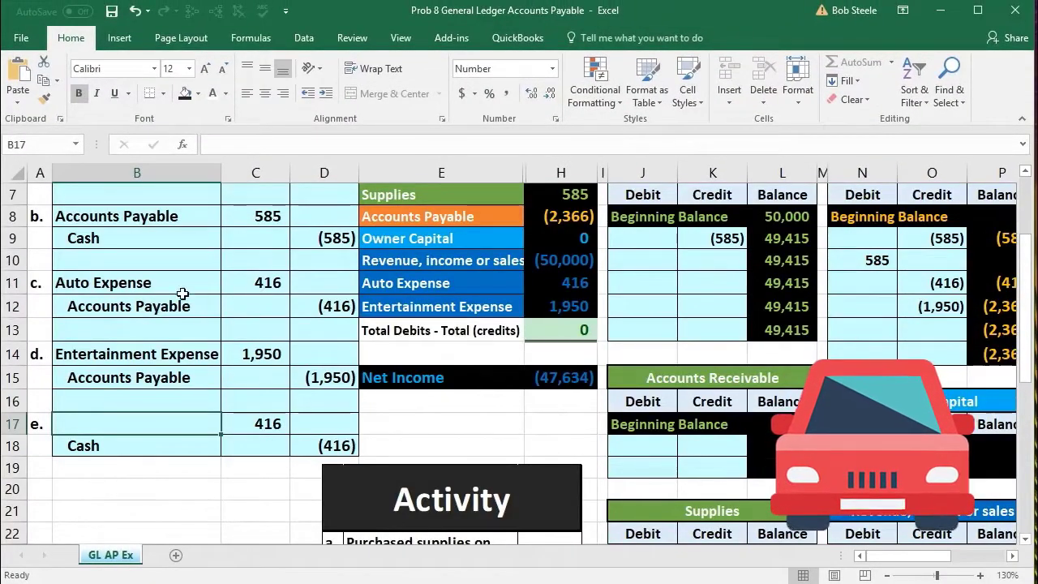
{"action": "left_click_drag", "start_coordinate": [172, 284], "coordinate": [244, 289]}
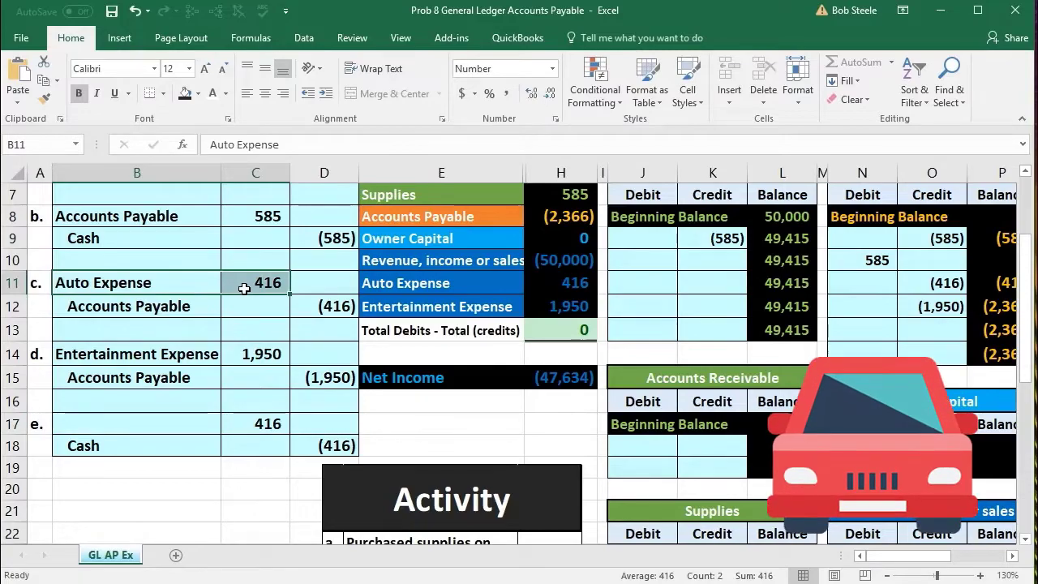
{"action": "scroll", "coordinate": [289, 394], "scroll_direction": "up", "scroll_amount": 1}
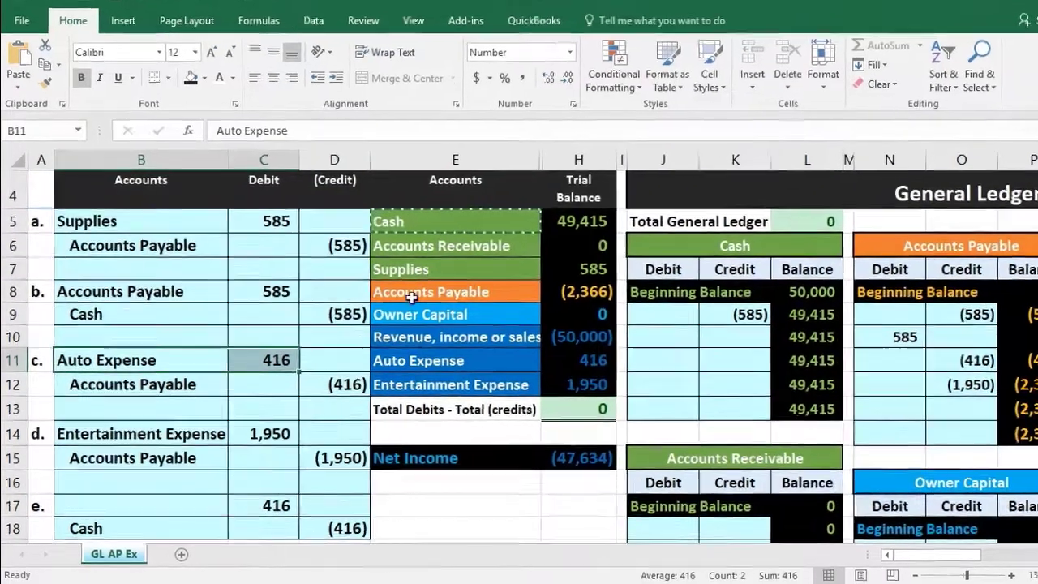
- Copy the Accounts Payable name from the trial balance into B17 as values only for the debit account of entry e
{"action": "left_click", "coordinate": [438, 306]}
{"action": "left_click_drag", "start_coordinate": [547, 239], "coordinate": [672, 242]}
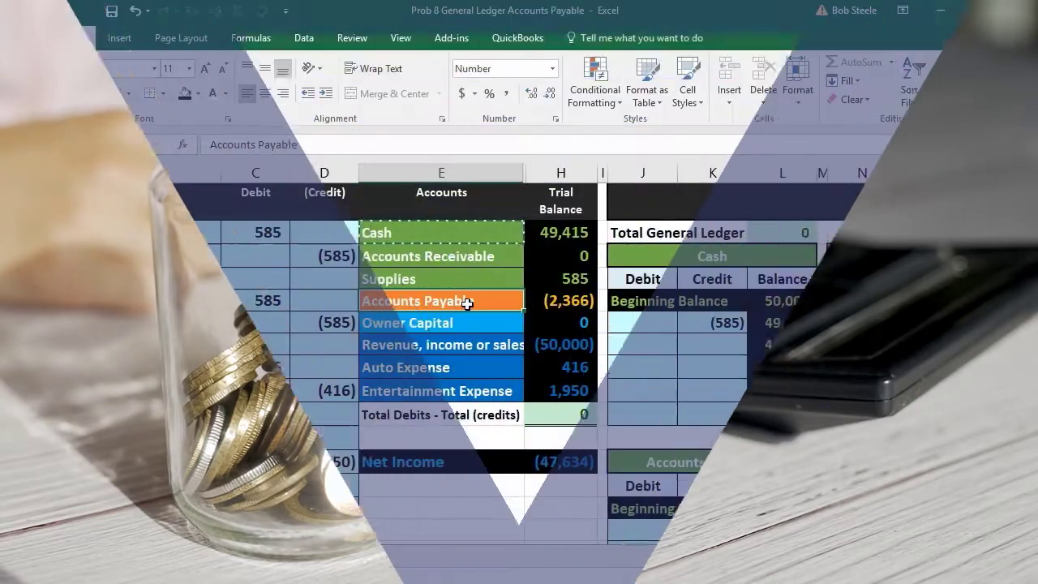
{"action": "right_click", "coordinate": [466, 302]}
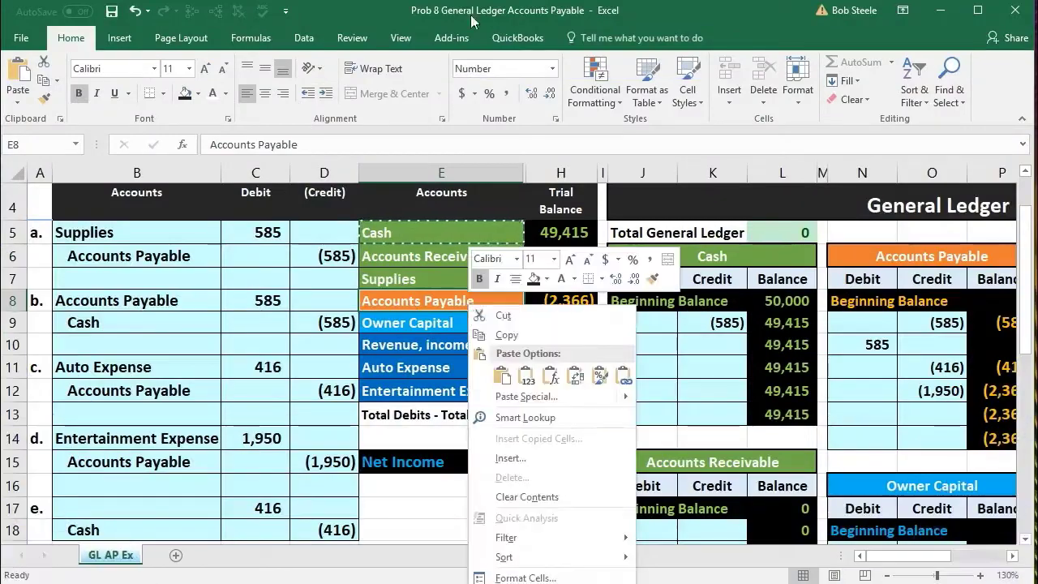
{"action": "left_click", "coordinate": [484, 335]}
{"action": "scroll", "coordinate": [325, 369], "scroll_direction": "down", "scroll_amount": 3}
{"action": "left_click", "coordinate": [121, 291]}
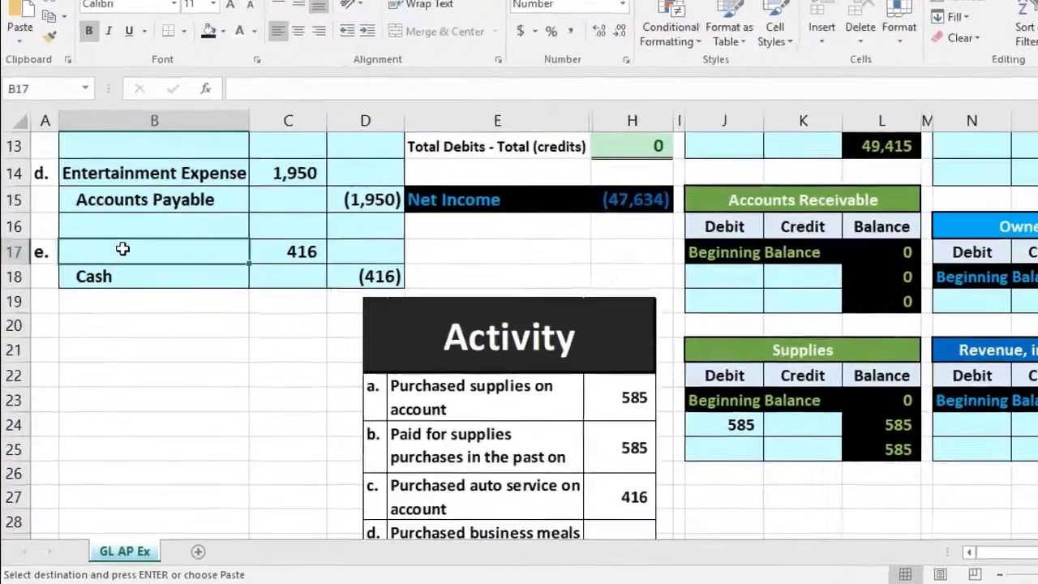
{"action": "right_click", "coordinate": [110, 293]}
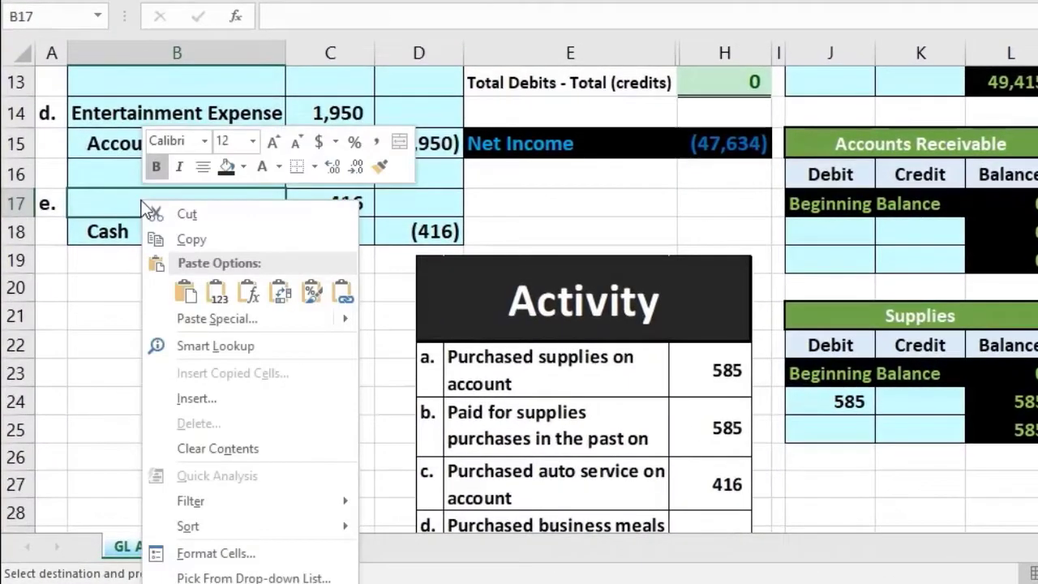
{"action": "left_click", "coordinate": [216, 293]}
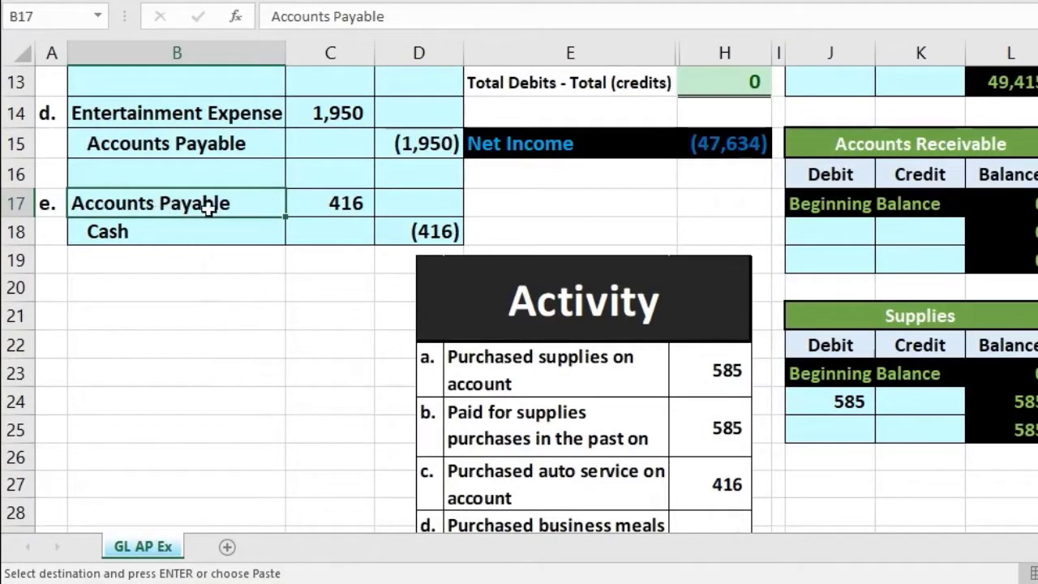
- Examine the debit and credit lines of entry e against the Accounts Payable balance and the account order in the trial balance
{"action": "left_click_drag", "start_coordinate": [209, 208], "coordinate": [308, 203]}
{"action": "left_click", "coordinate": [190, 228]}
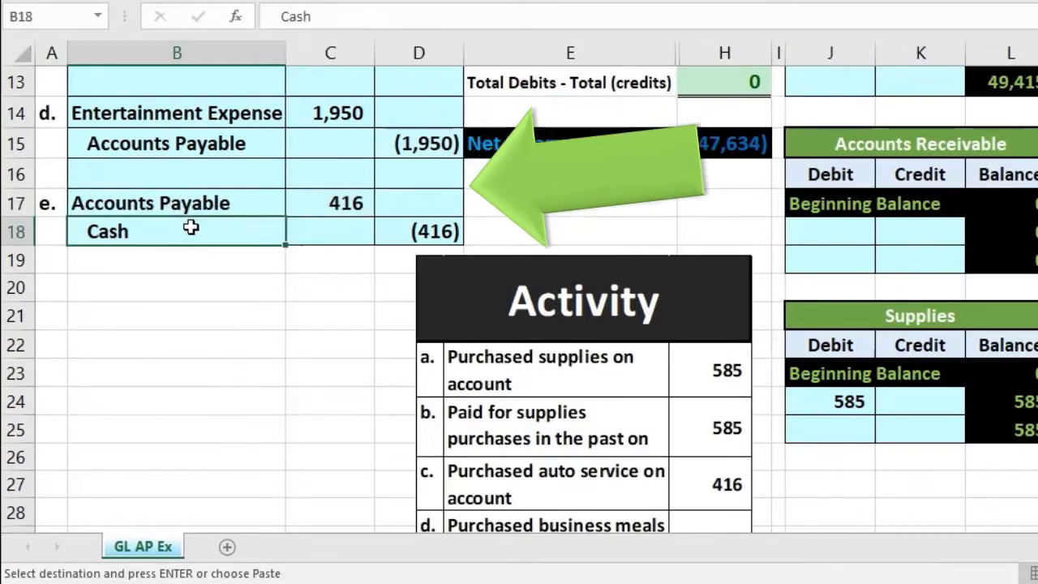
{"action": "left_click_drag", "start_coordinate": [191, 227], "coordinate": [383, 225]}
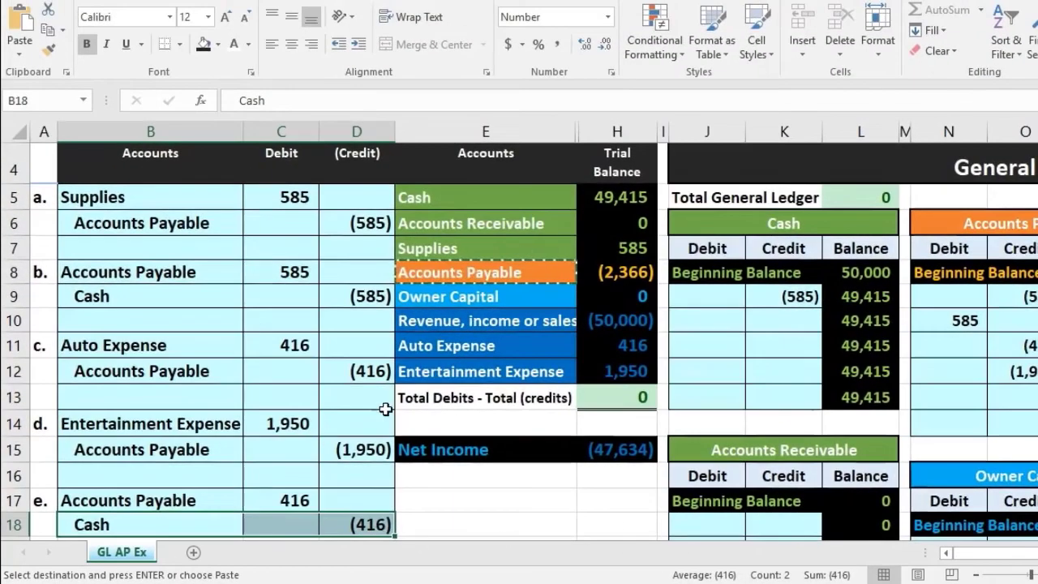
{"action": "left_click", "coordinate": [612, 275]}
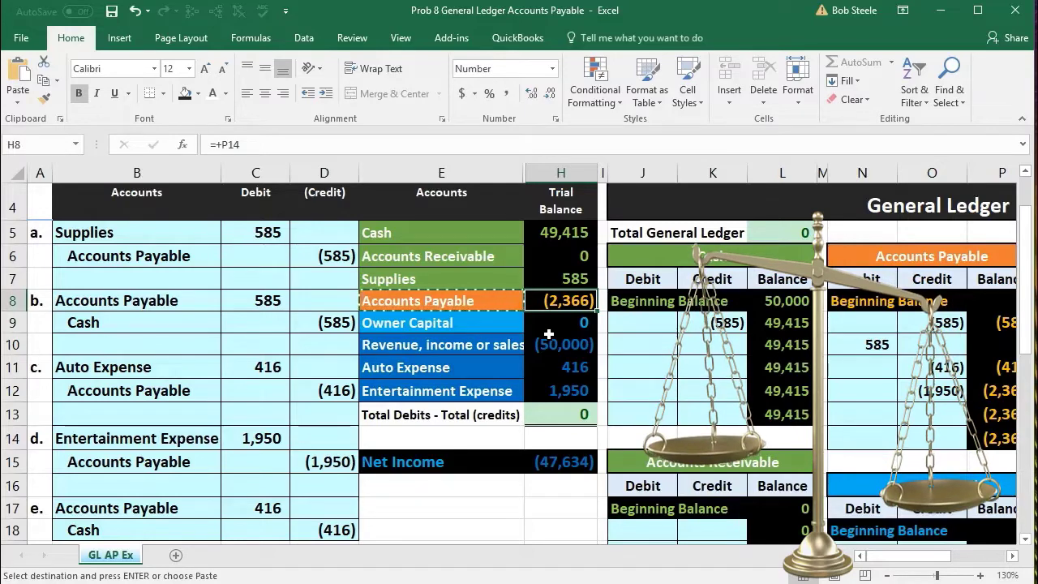
{"action": "scroll", "coordinate": [542, 344], "scroll_direction": "down", "scroll_amount": 2}
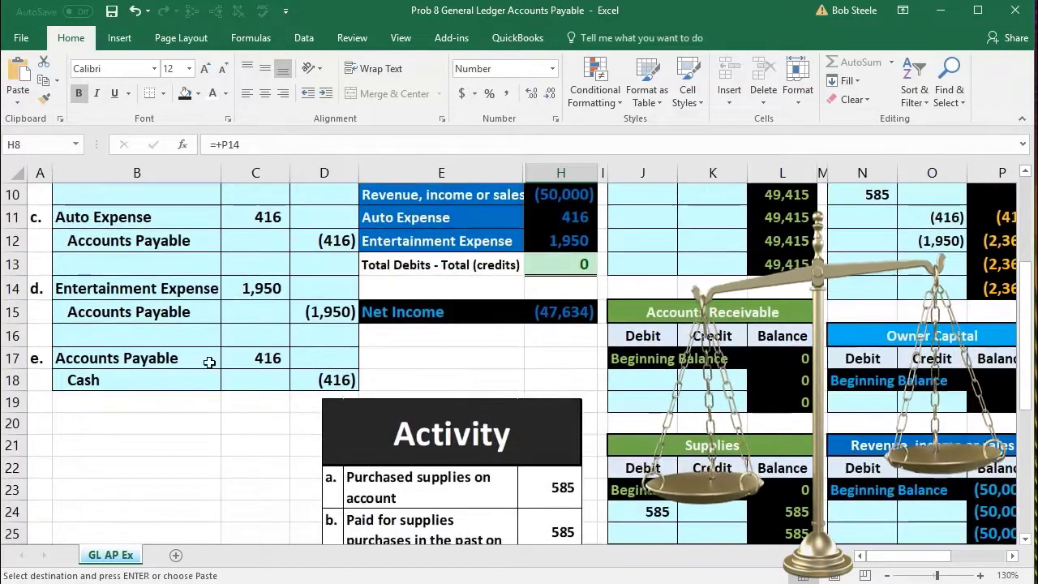
{"action": "left_click_drag", "start_coordinate": [170, 358], "coordinate": [247, 362]}
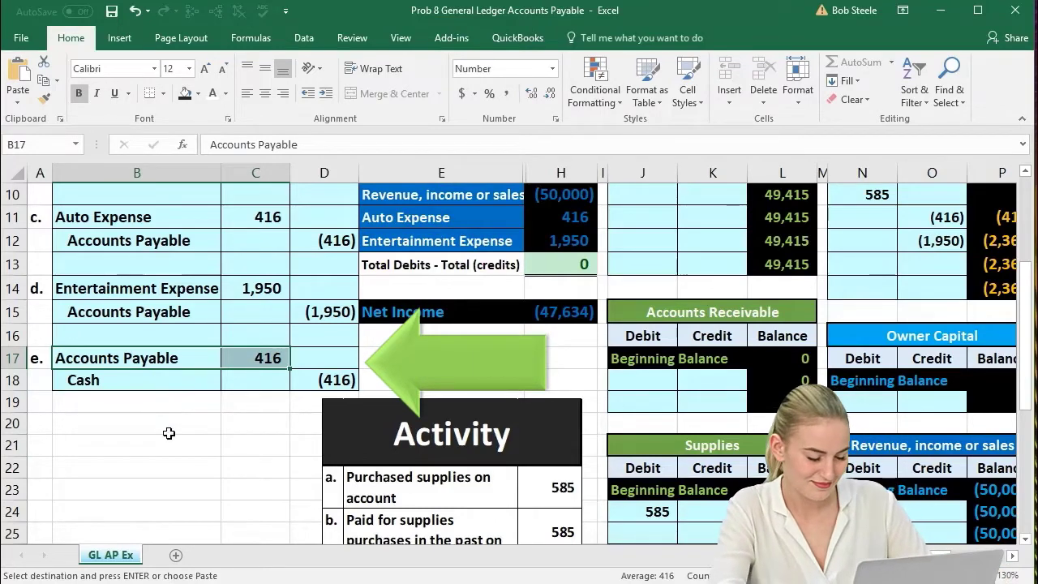
{"action": "scroll", "coordinate": [289, 436], "scroll_direction": "up", "scroll_amount": 1}
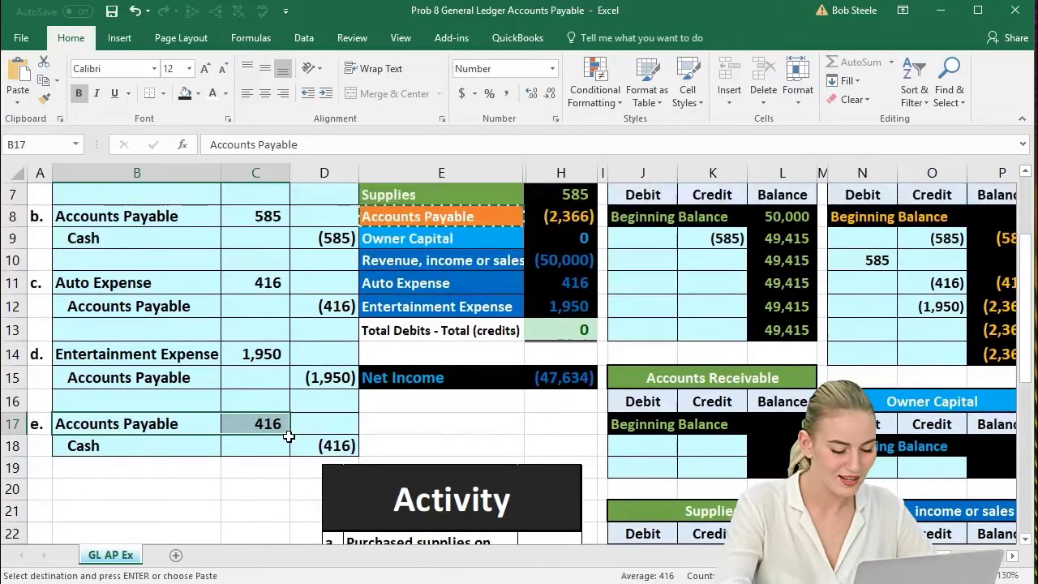
{"action": "scroll", "coordinate": [289, 436], "scroll_direction": "up", "scroll_amount": 1}
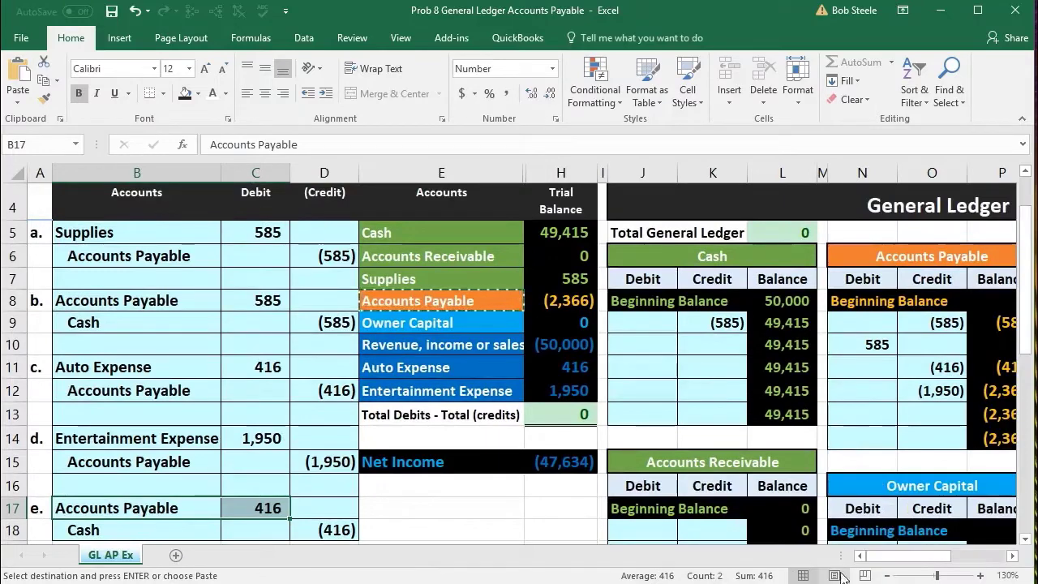
{"action": "left_click", "coordinate": [888, 575]}
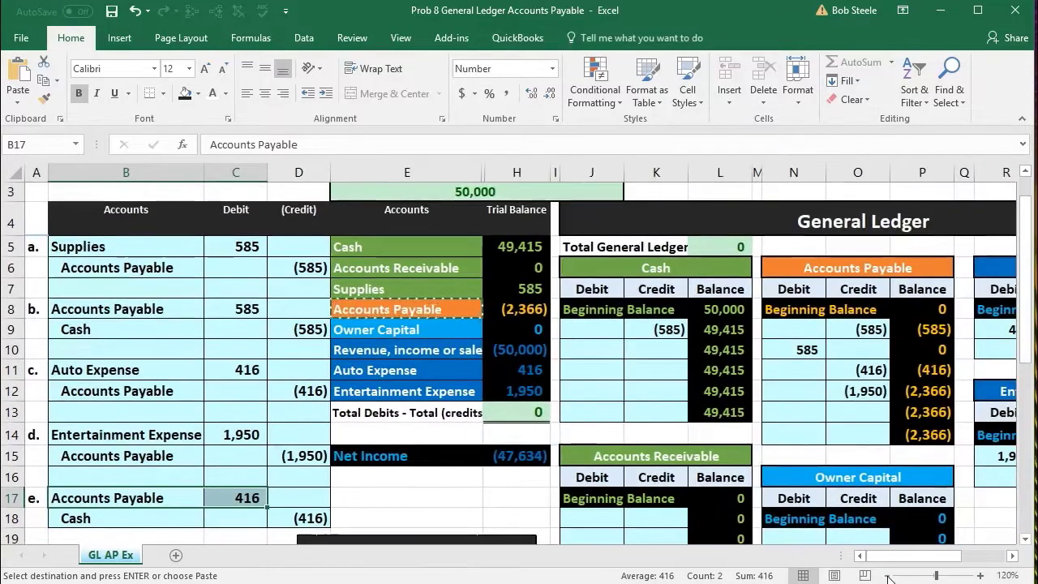
{"action": "left_click", "coordinate": [275, 441]}
{"action": "left_click_drag", "start_coordinate": [139, 497], "coordinate": [243, 495]}
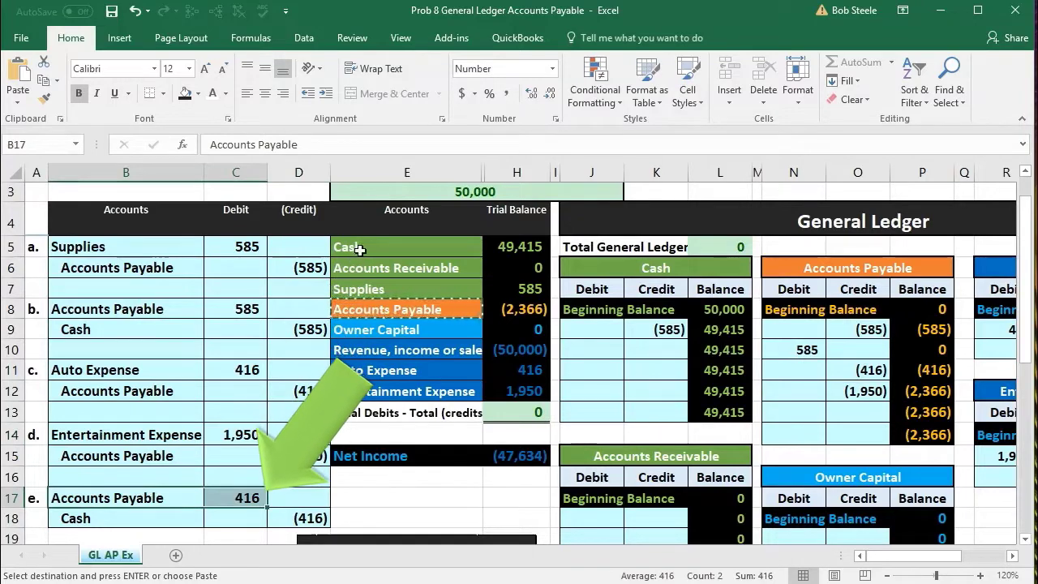
{"action": "left_click_drag", "start_coordinate": [359, 250], "coordinate": [363, 300]}
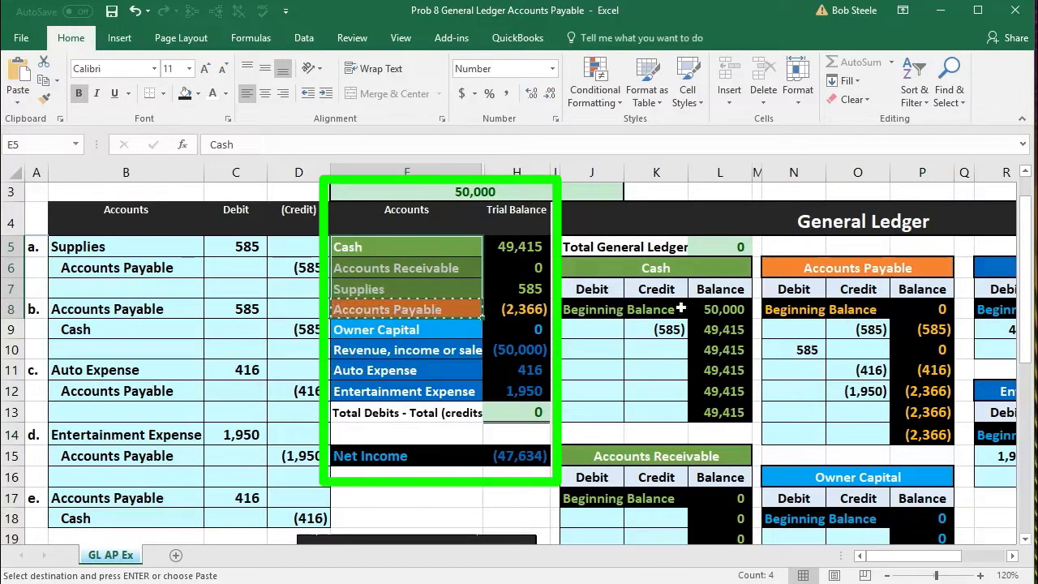
- Post the debit of entry e to the Accounts Payable ledger in N13 with the formula =C17
{"action": "left_click", "coordinate": [783, 281]}
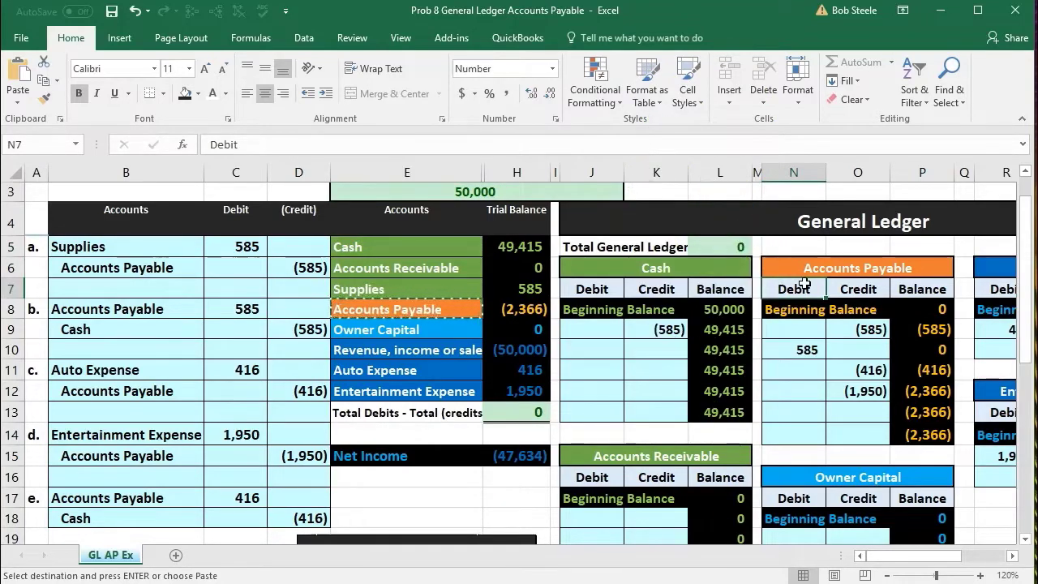
{"action": "left_click", "coordinate": [805, 419]}
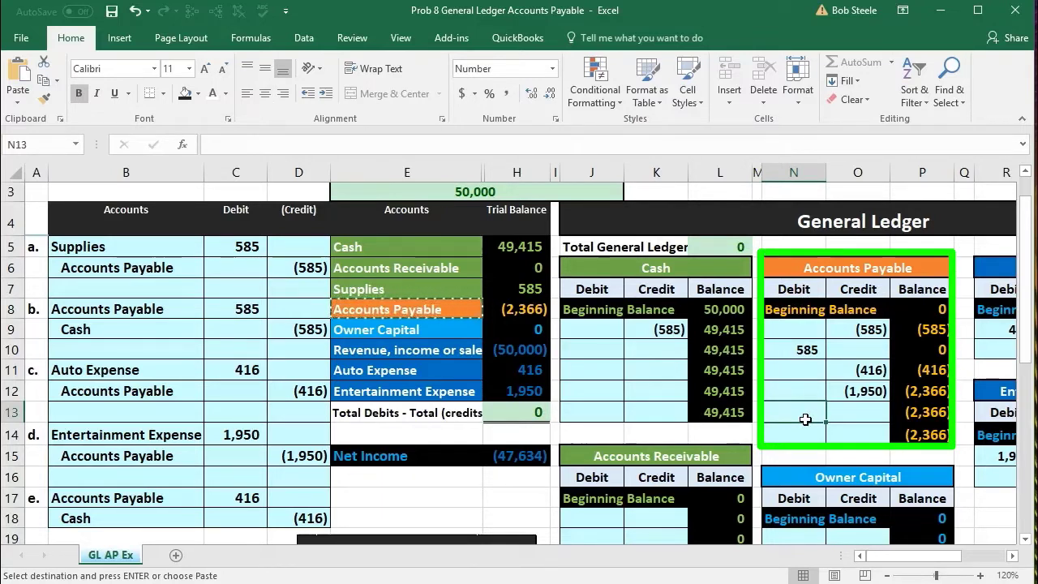
{"action": "type", "text": "="}
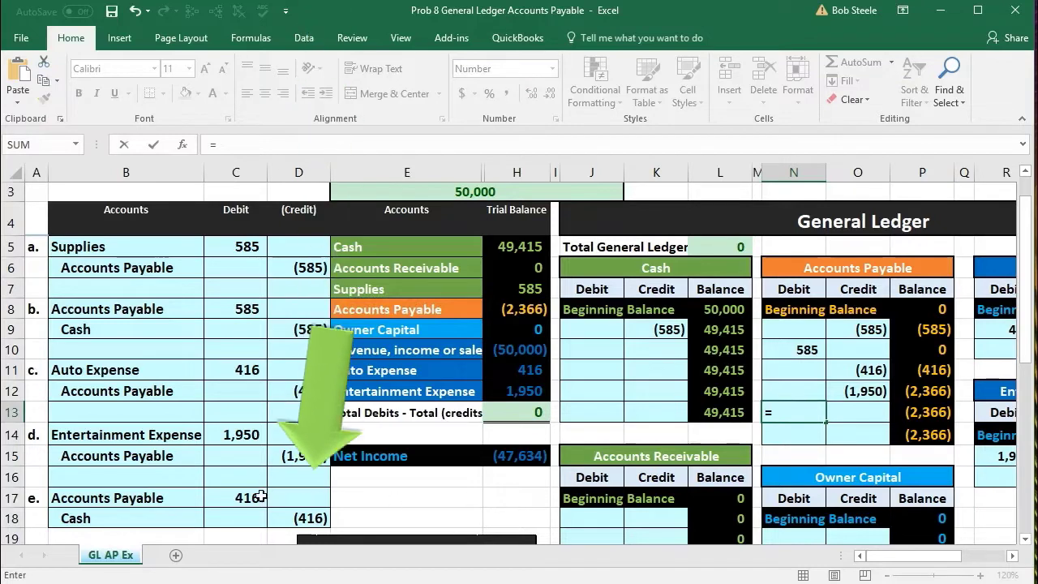
{"action": "left_click", "coordinate": [251, 496]}
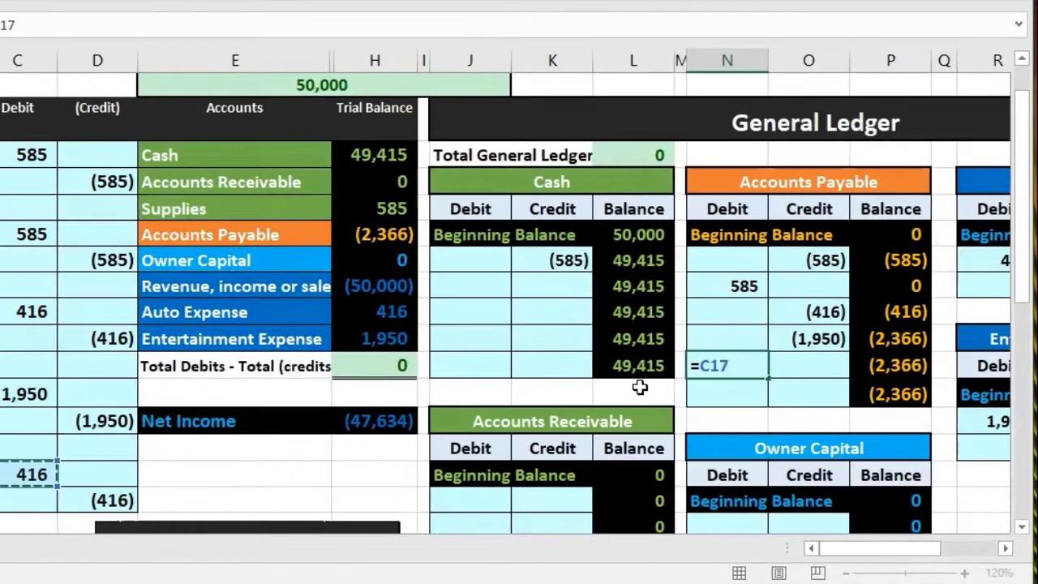
{"action": "key", "text": "Return"}
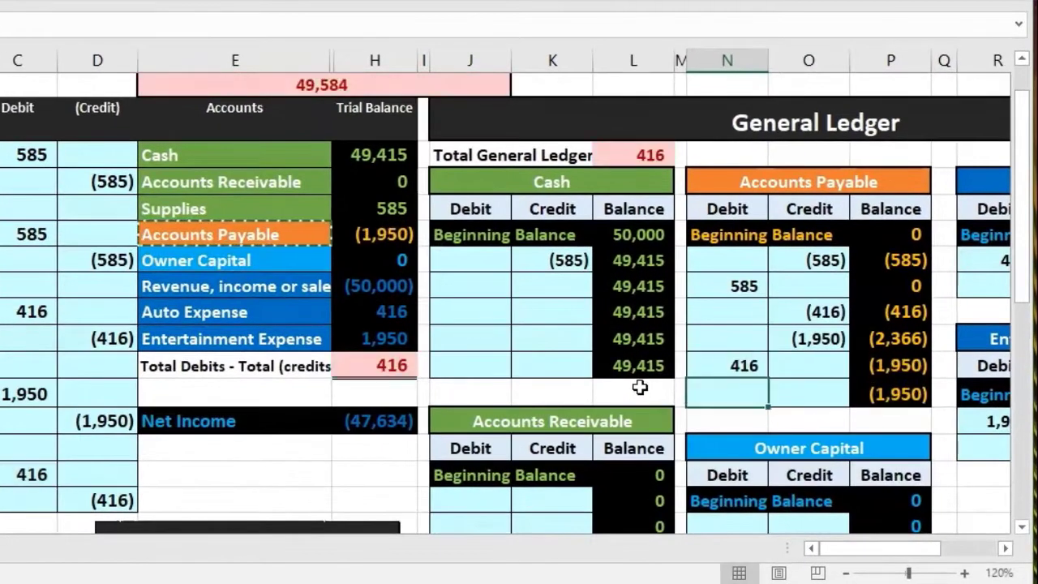
- Check the Accounts Payable ledger balance against the trial balance, its debit-credit total and the Entertainment Expense debit of entry d
{"action": "left_click", "coordinate": [902, 347]}
{"action": "left_click", "coordinate": [880, 371]}
{"action": "left_click", "coordinate": [755, 366]}
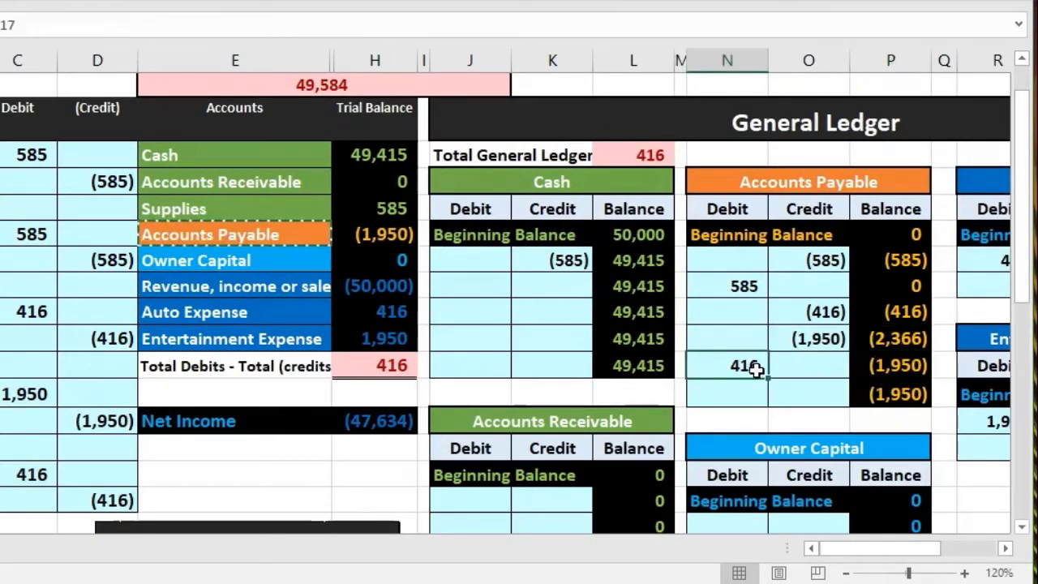
{"action": "left_click", "coordinate": [880, 368]}
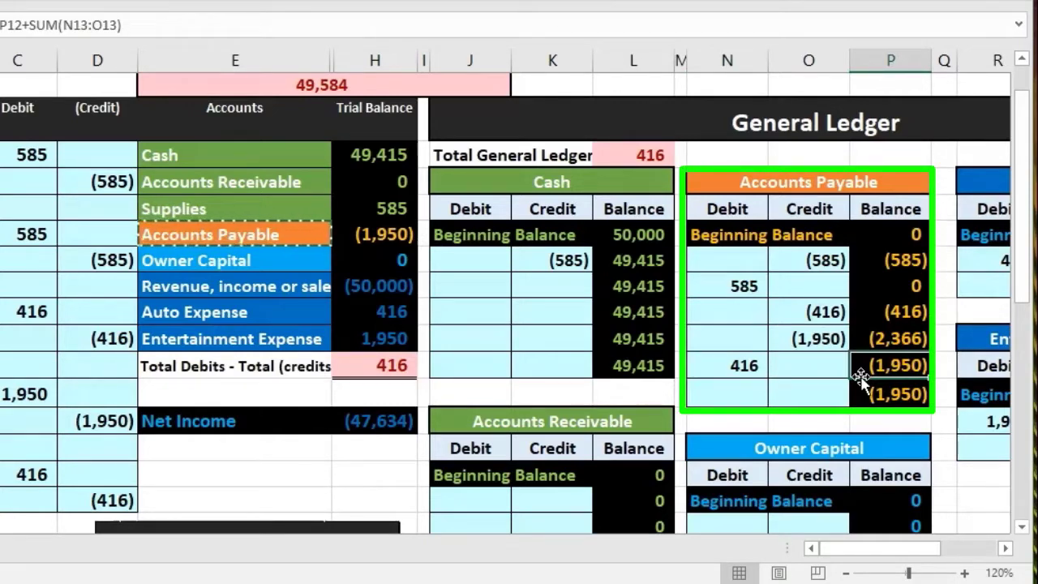
{"action": "left_click", "coordinate": [393, 236]}
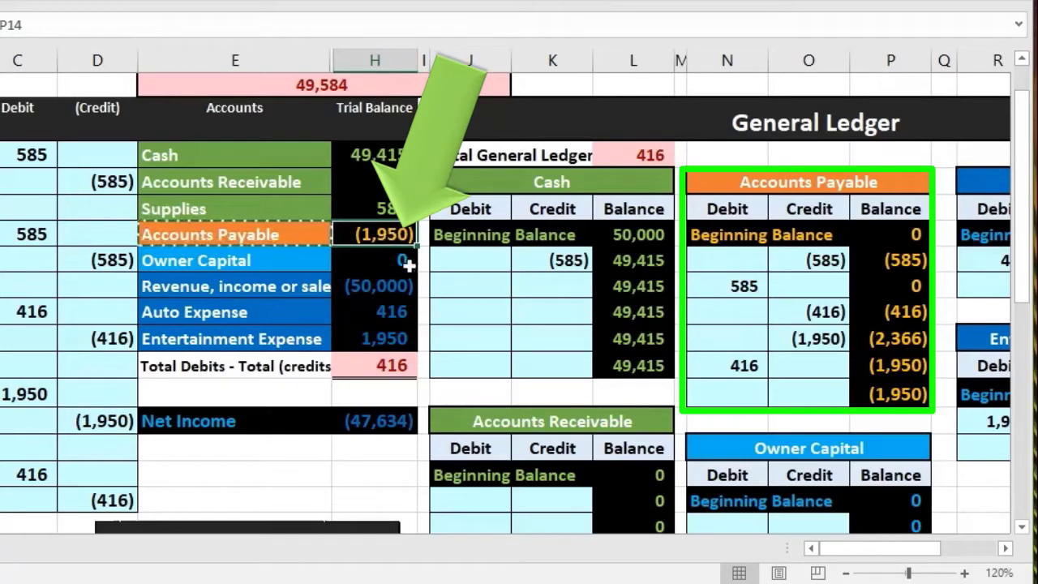
{"action": "left_click", "coordinate": [400, 366]}
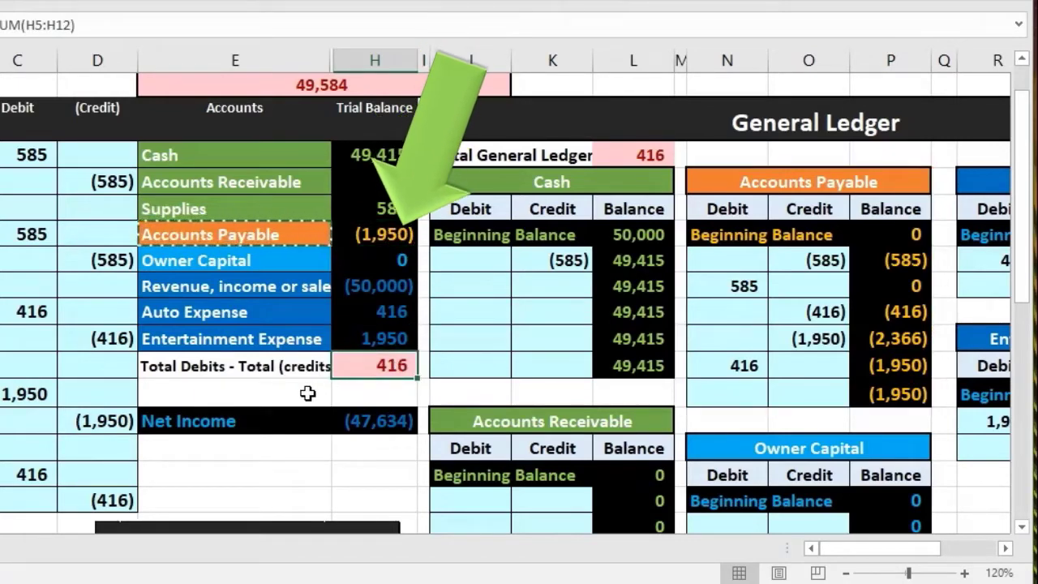
{"action": "left_click", "coordinate": [353, 235]}
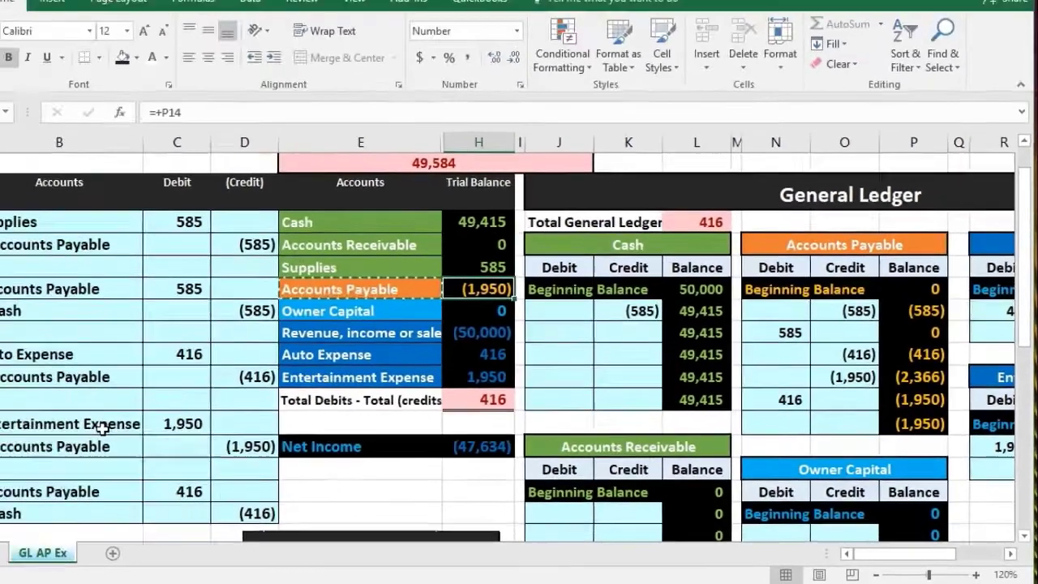
{"action": "left_click_drag", "start_coordinate": [172, 436], "coordinate": [210, 438]}
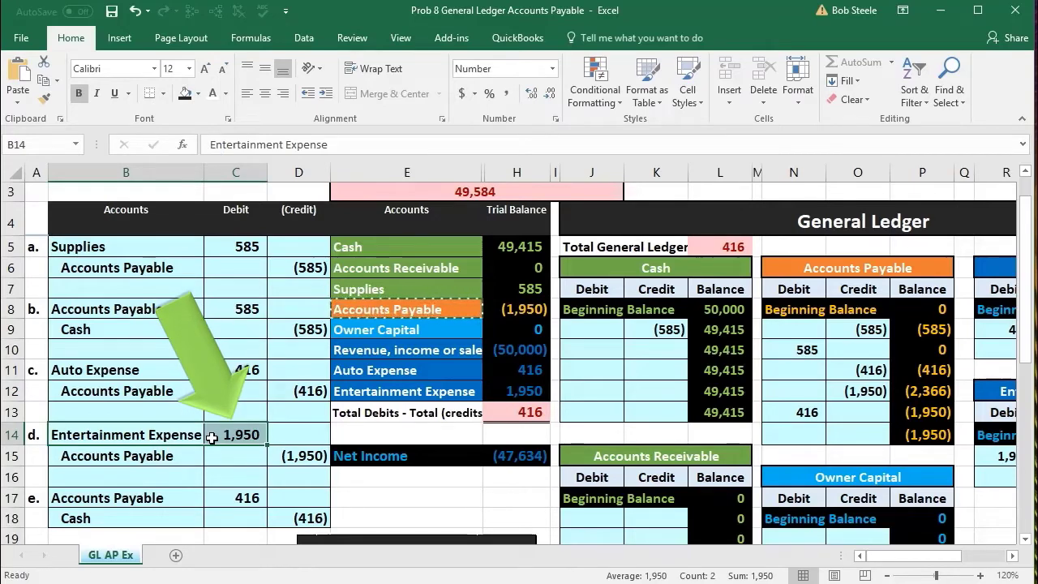
- Post the Cash credit of entry e to the Cash ledger in K10 with the formula =D18
{"action": "scroll", "coordinate": [210, 438], "scroll_direction": "down", "scroll_amount": 1}
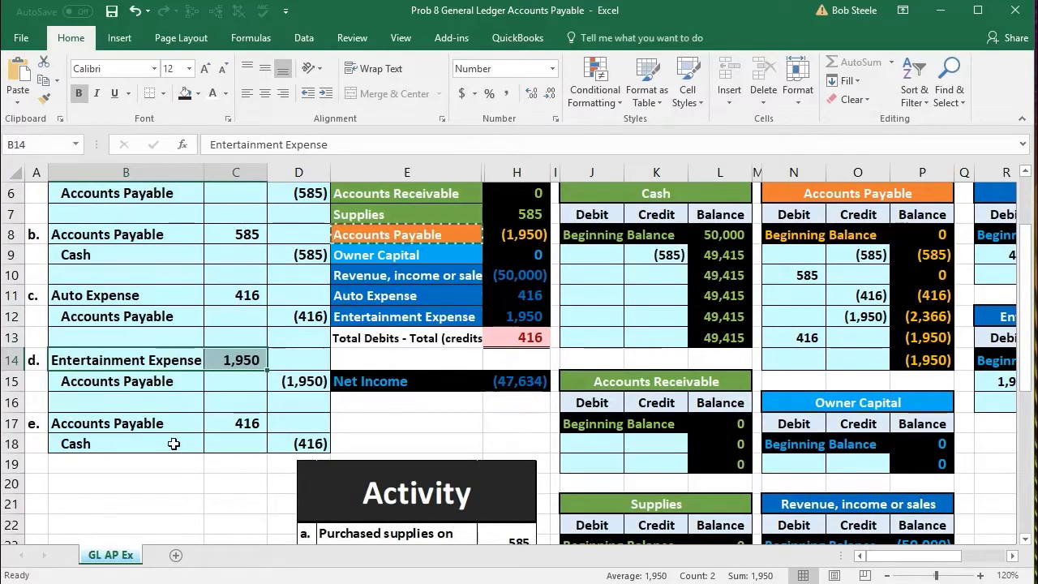
{"action": "left_click_drag", "start_coordinate": [173, 443], "coordinate": [292, 443]}
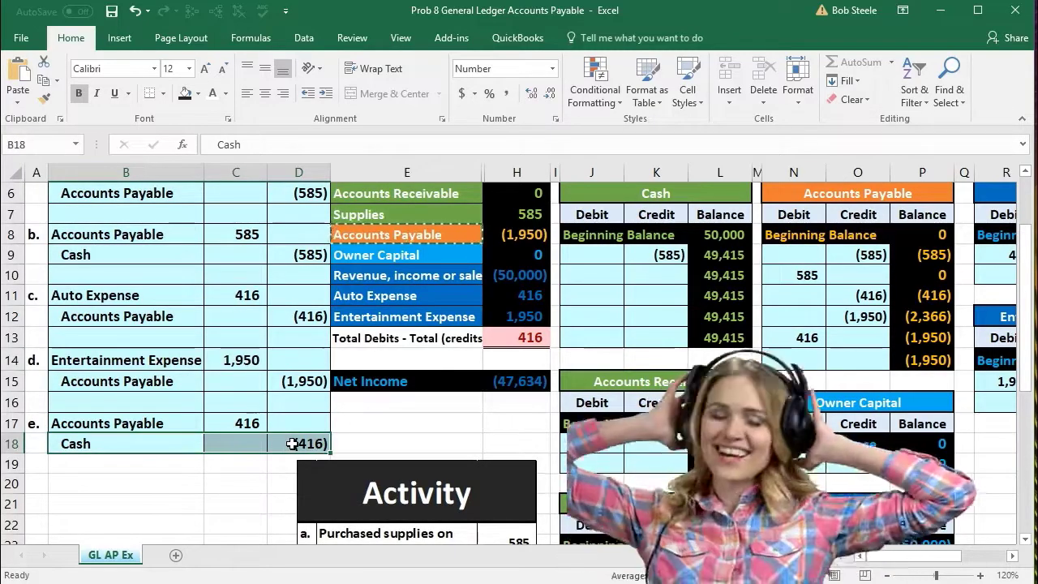
{"action": "scroll", "coordinate": [292, 443], "scroll_direction": "up", "scroll_amount": 1}
{"action": "left_click_drag", "start_coordinate": [370, 247], "coordinate": [504, 251]}
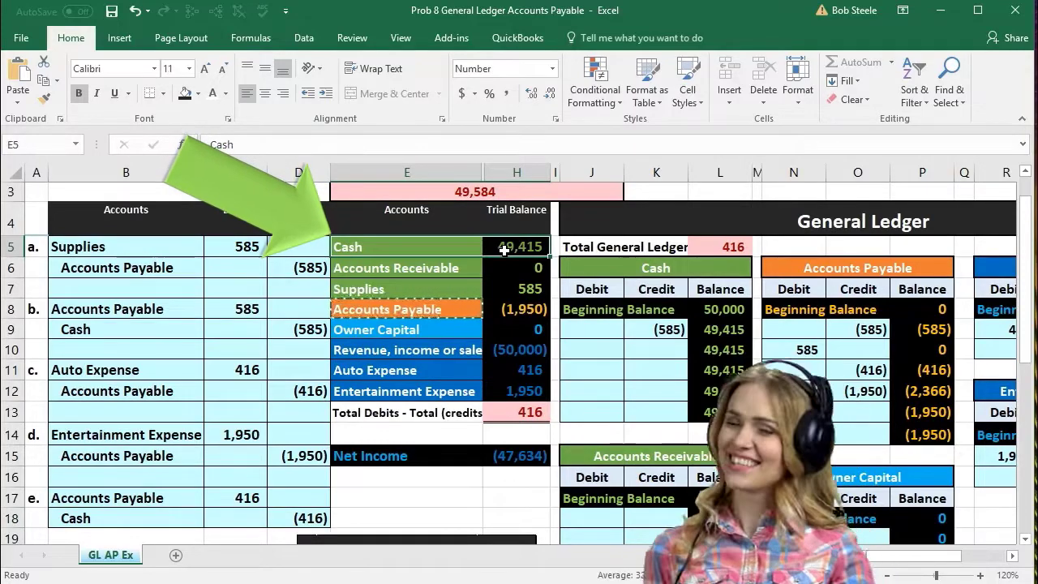
{"action": "scroll", "coordinate": [504, 250], "scroll_direction": "down", "scroll_amount": 1}
{"action": "left_click", "coordinate": [646, 196]}
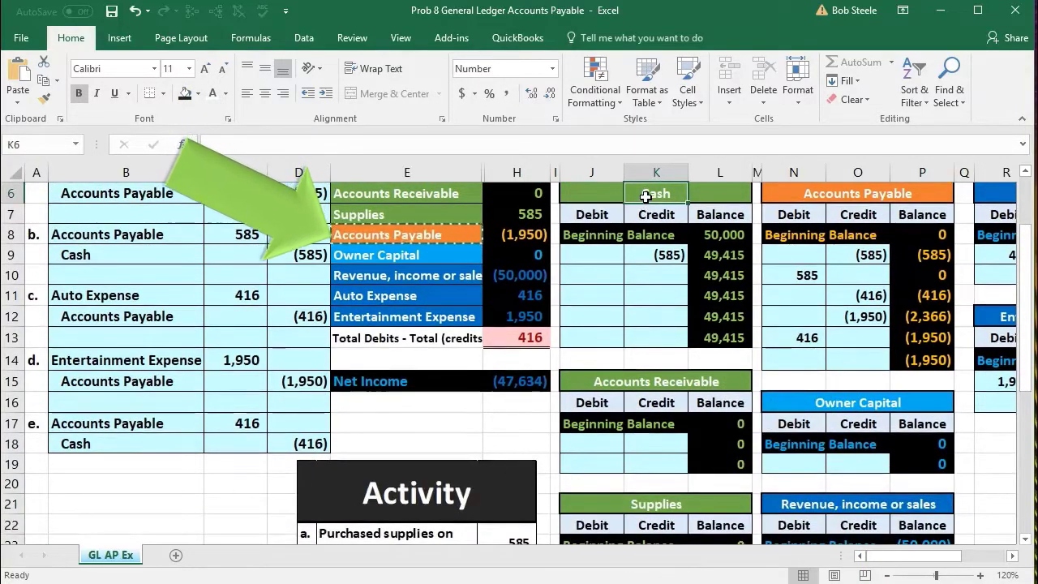
{"action": "left_click", "coordinate": [313, 442]}
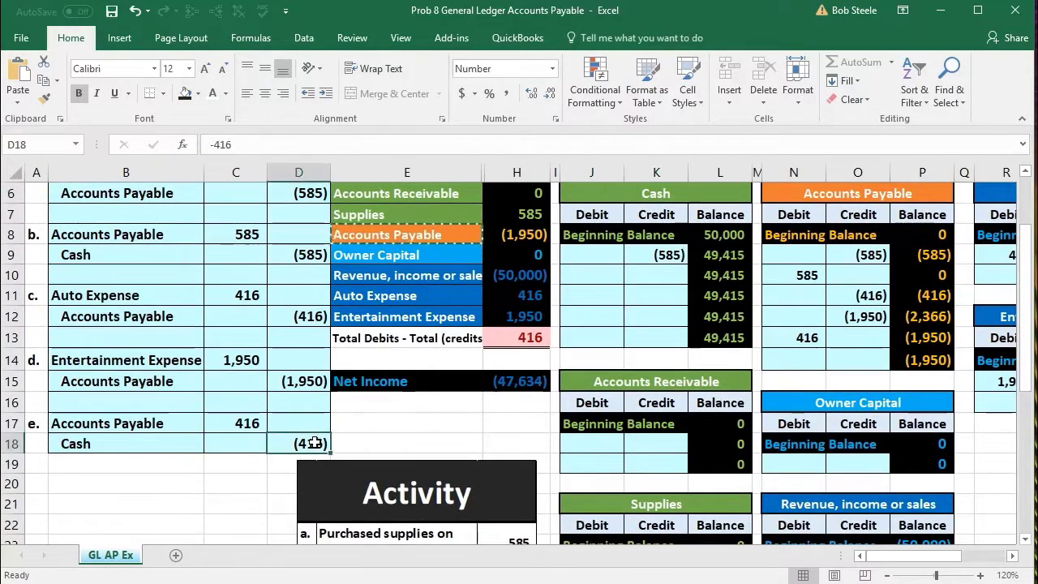
{"action": "left_click", "coordinate": [646, 215]}
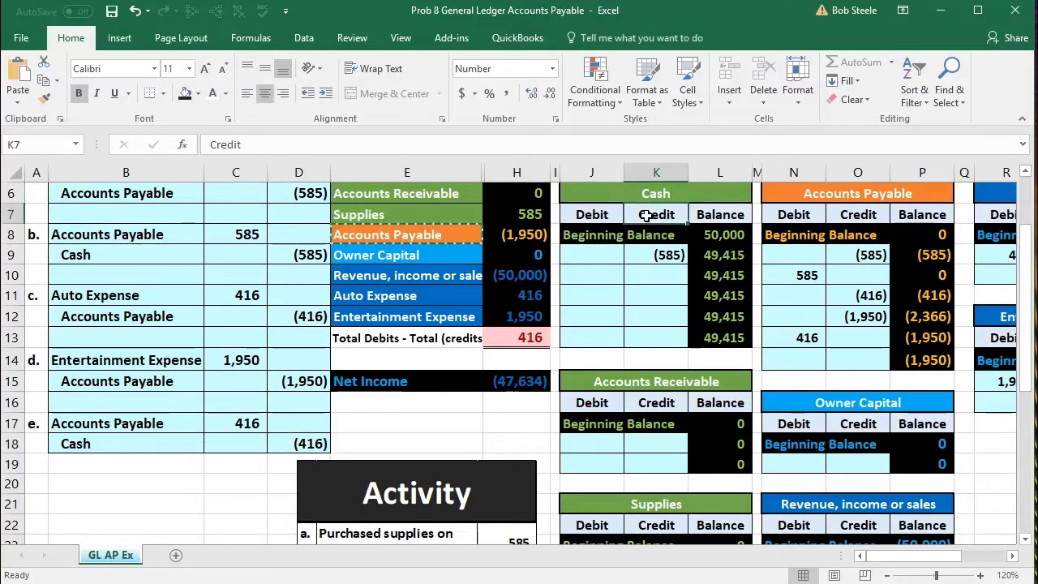
{"action": "left_click", "coordinate": [654, 276]}
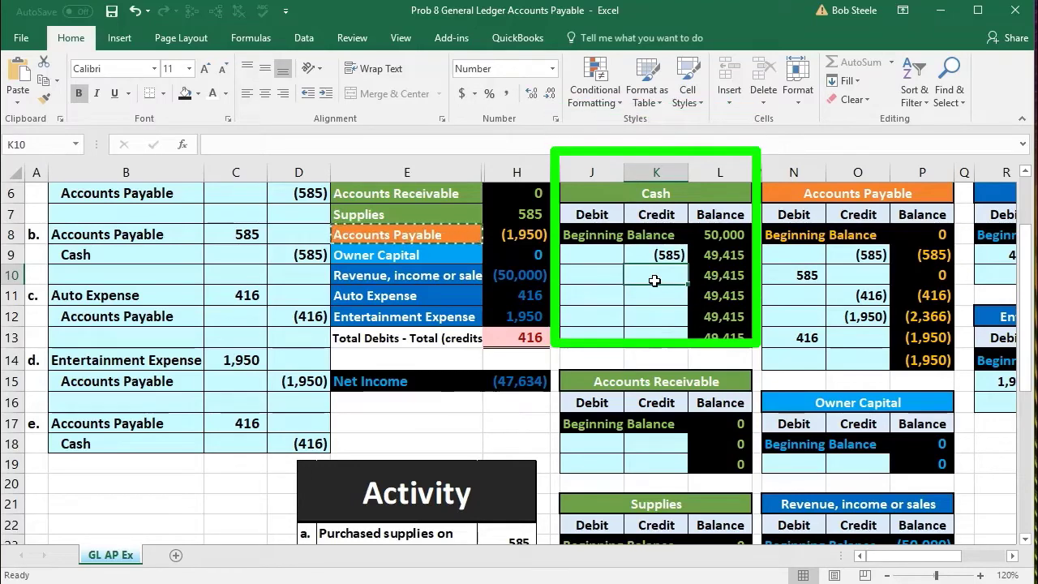
{"action": "type", "text": "="}
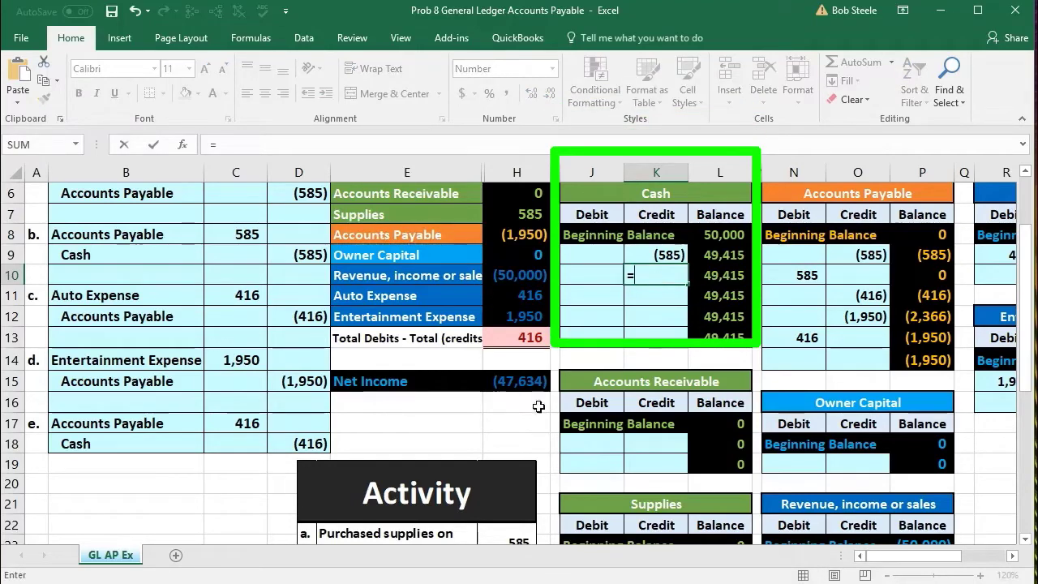
{"action": "left_click", "coordinate": [321, 445]}
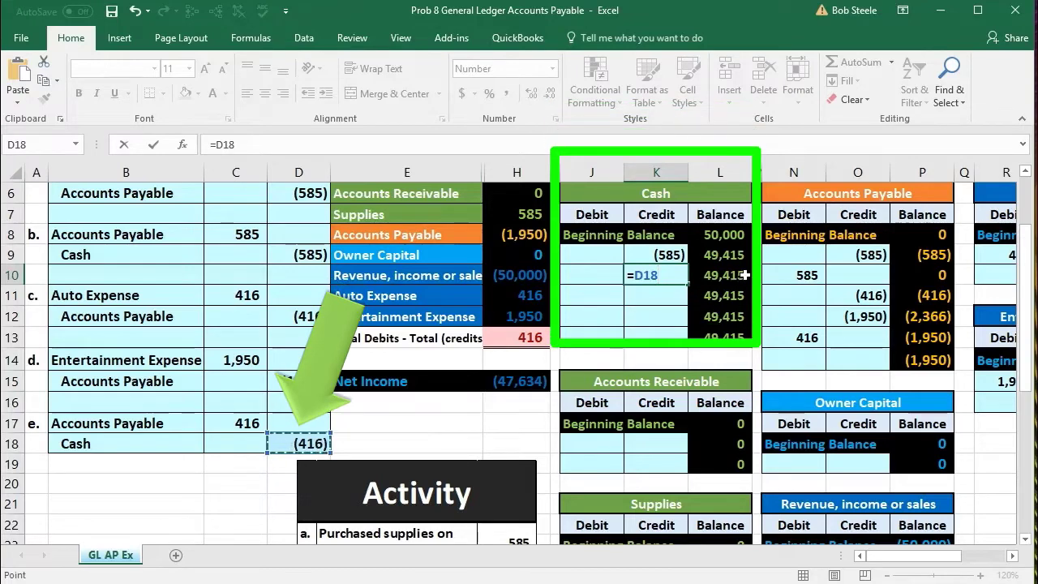
{"action": "scroll", "coordinate": [653, 274], "scroll_direction": "up", "scroll_amount": 1}
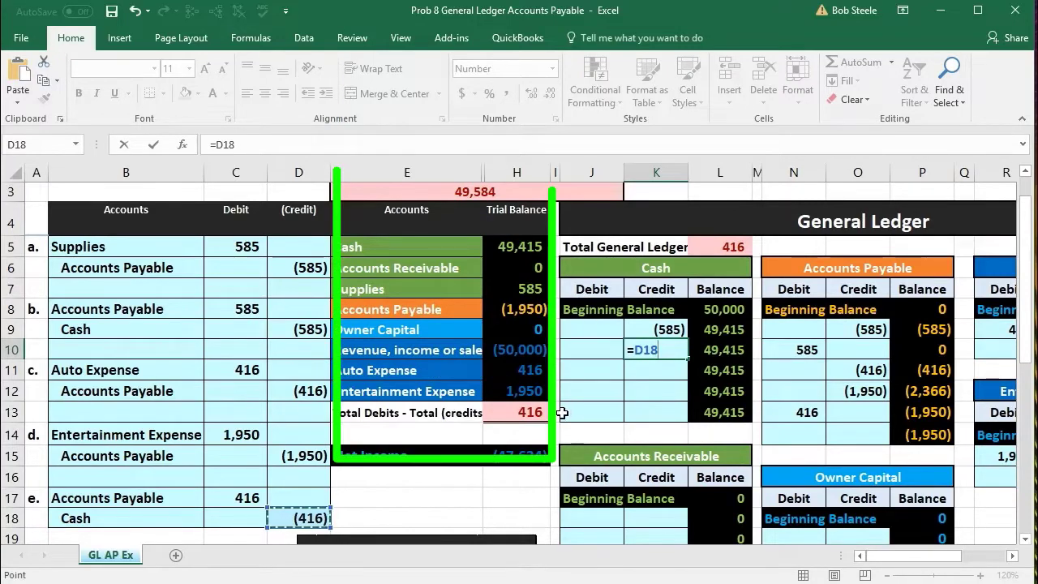
{"action": "key", "text": "Return"}
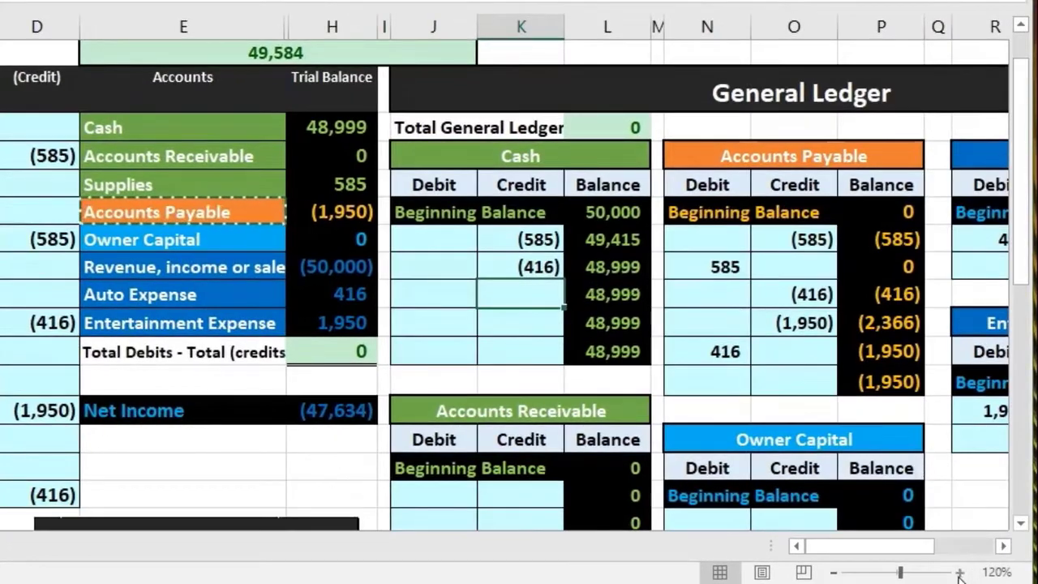
- Examine the Accounts Payable ledger, matching each credited purchase with its payment debit to determine which bills make up the remaining balance
{"action": "left_click", "coordinate": [959, 574]}
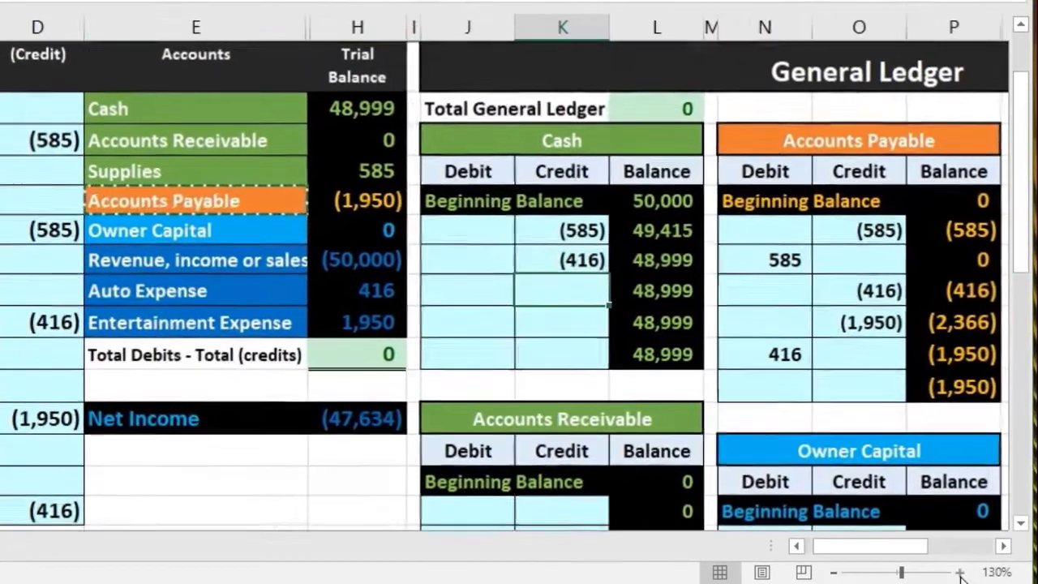
{"action": "left_click", "coordinate": [959, 573]}
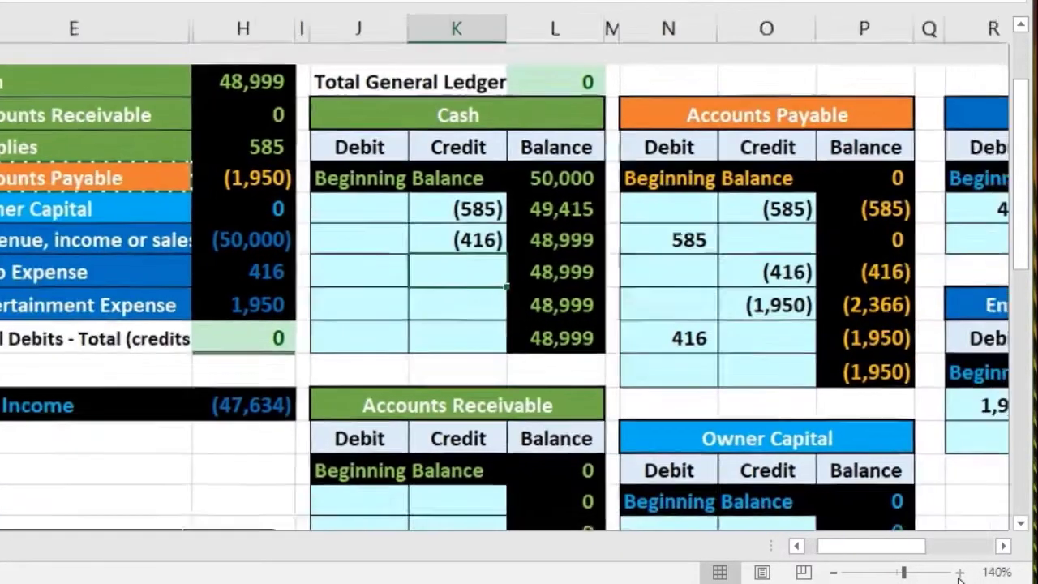
{"action": "scroll", "coordinate": [790, 514], "scroll_direction": "right", "scroll_amount": 1}
{"action": "scroll", "coordinate": [790, 514], "scroll_direction": "up", "scroll_amount": 1}
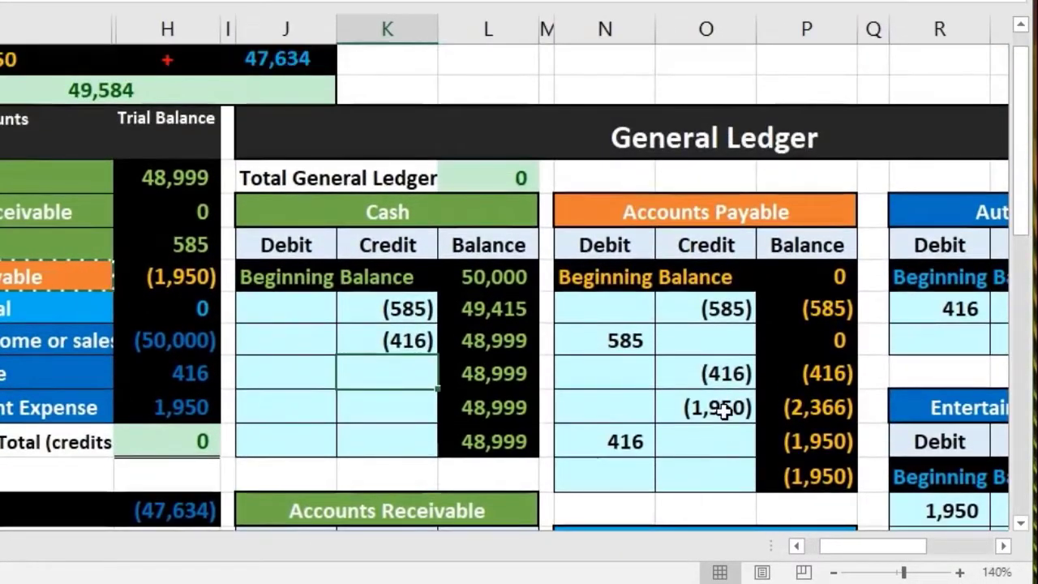
{"action": "left_click", "coordinate": [718, 315]}
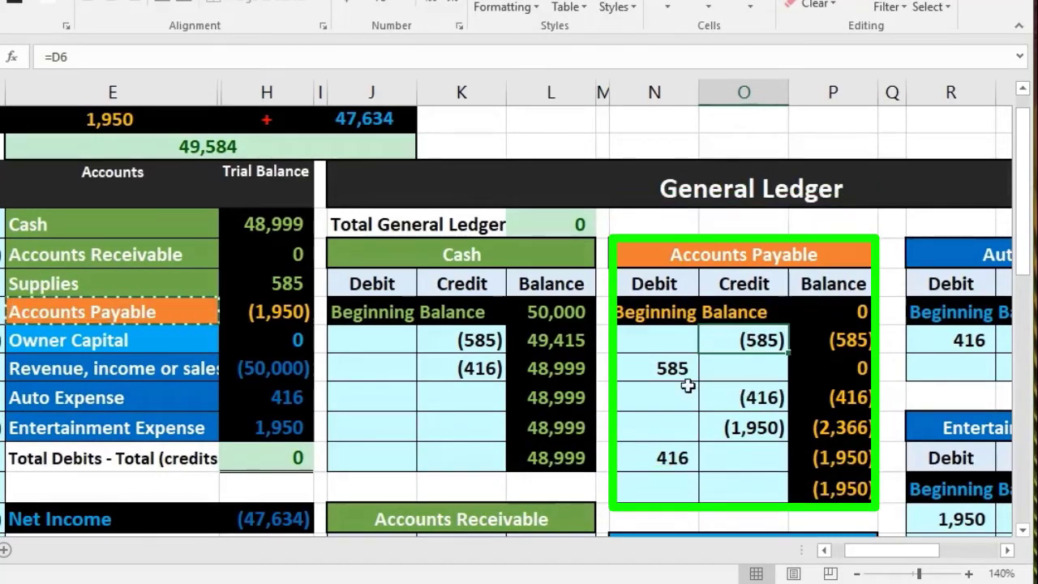
{"action": "left_click", "coordinate": [663, 363]}
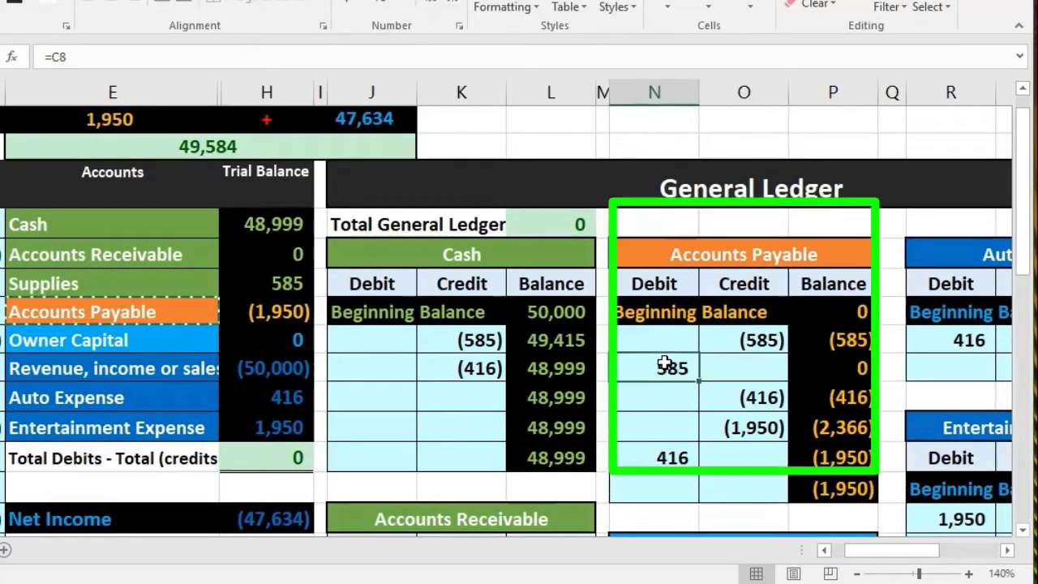
{"action": "left_click", "coordinate": [745, 397]}
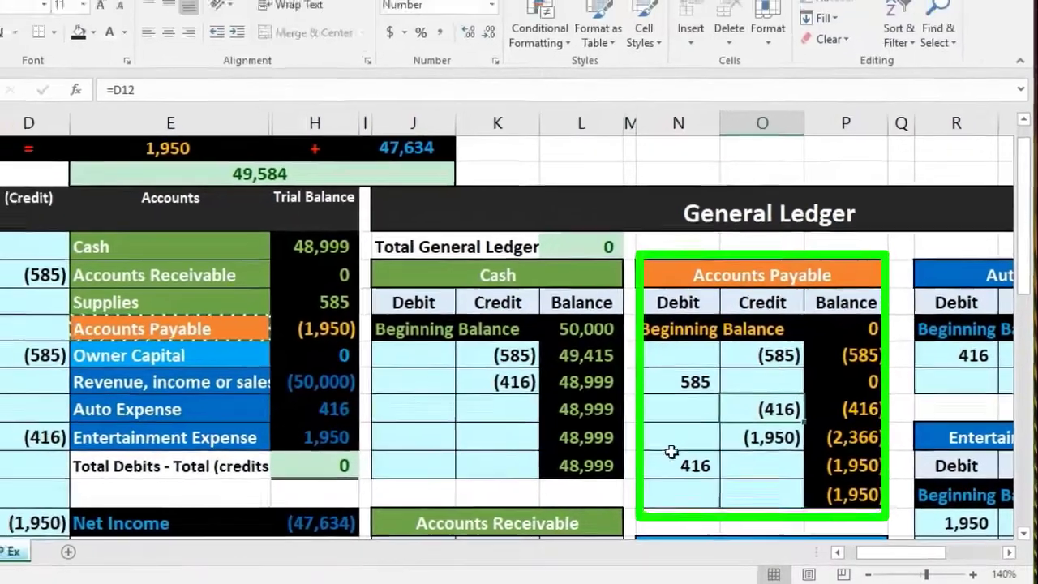
{"action": "left_click", "coordinate": [640, 458]}
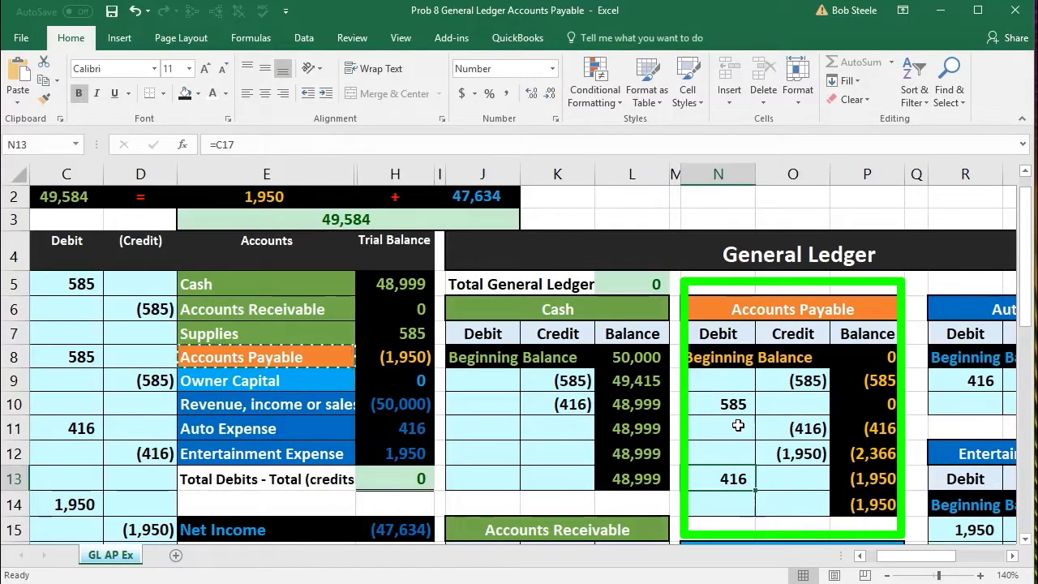
{"action": "left_click", "coordinate": [776, 390]}
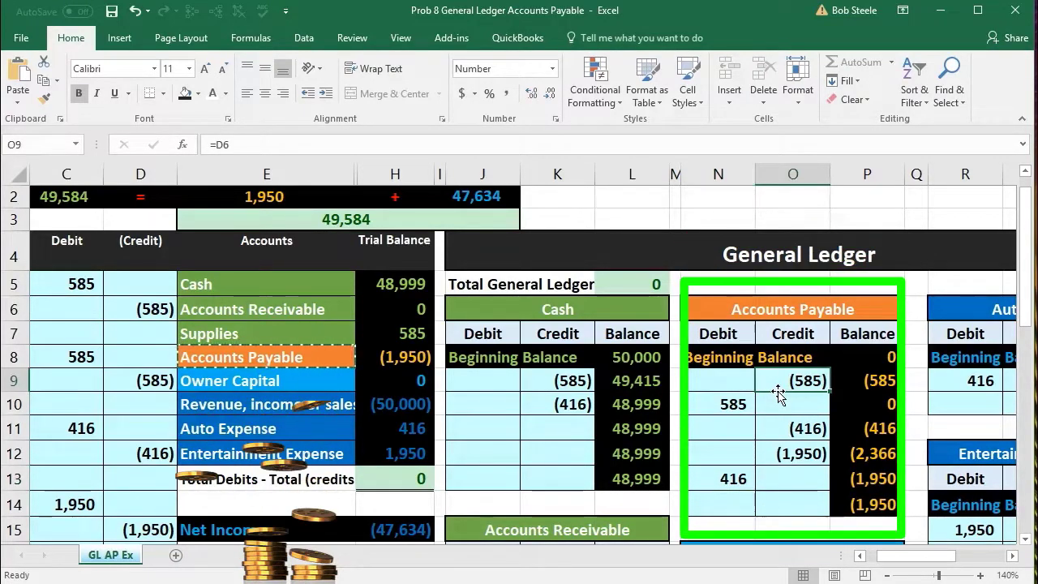
{"action": "left_click", "coordinate": [734, 407]}
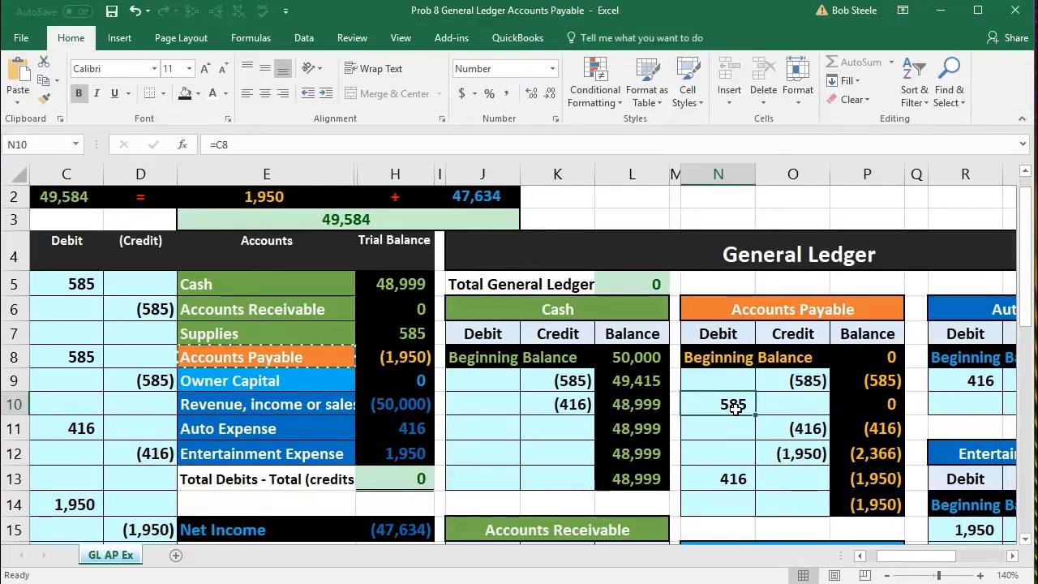
{"action": "left_click", "coordinate": [799, 380]}
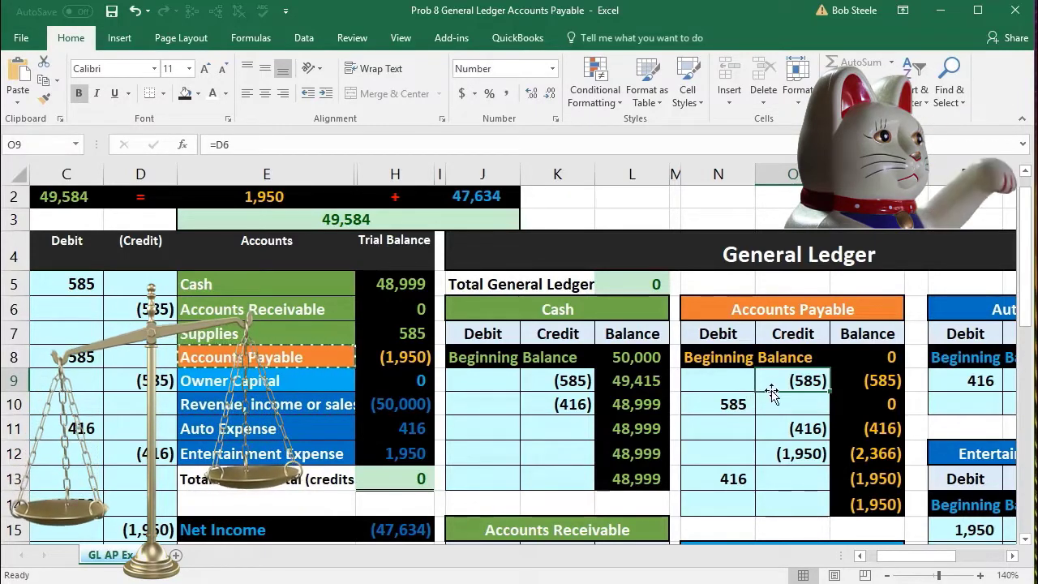
{"action": "left_click", "coordinate": [777, 419]}
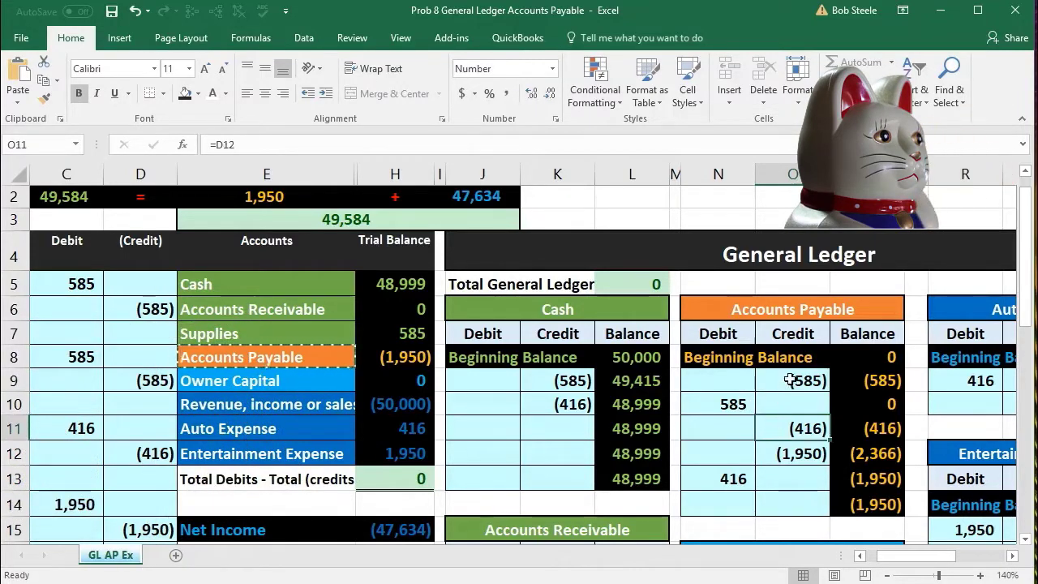
{"action": "left_click", "coordinate": [721, 478]}
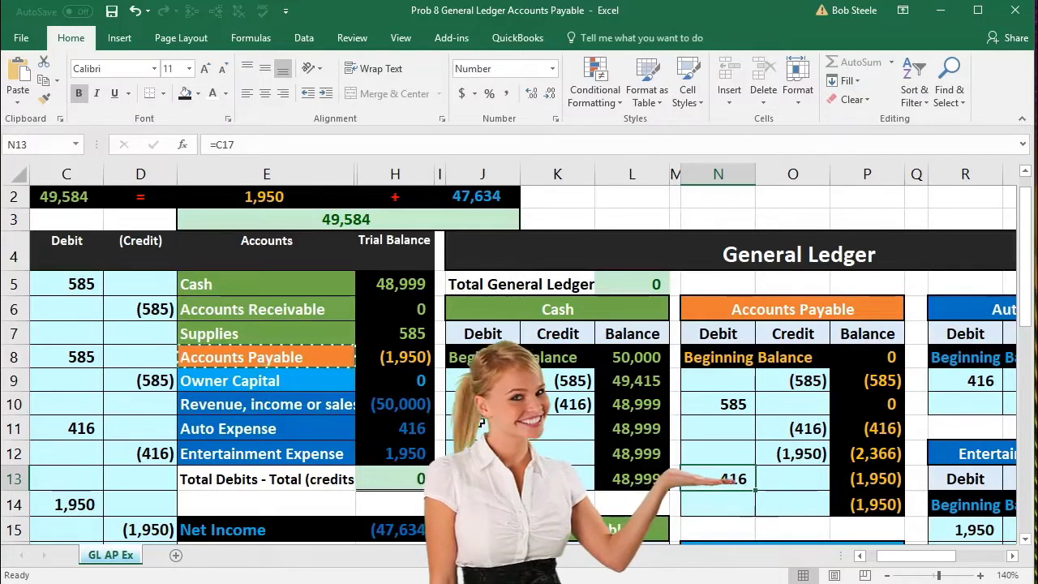
{"action": "scroll", "coordinate": [479, 421], "scroll_direction": "down", "scroll_amount": 1}
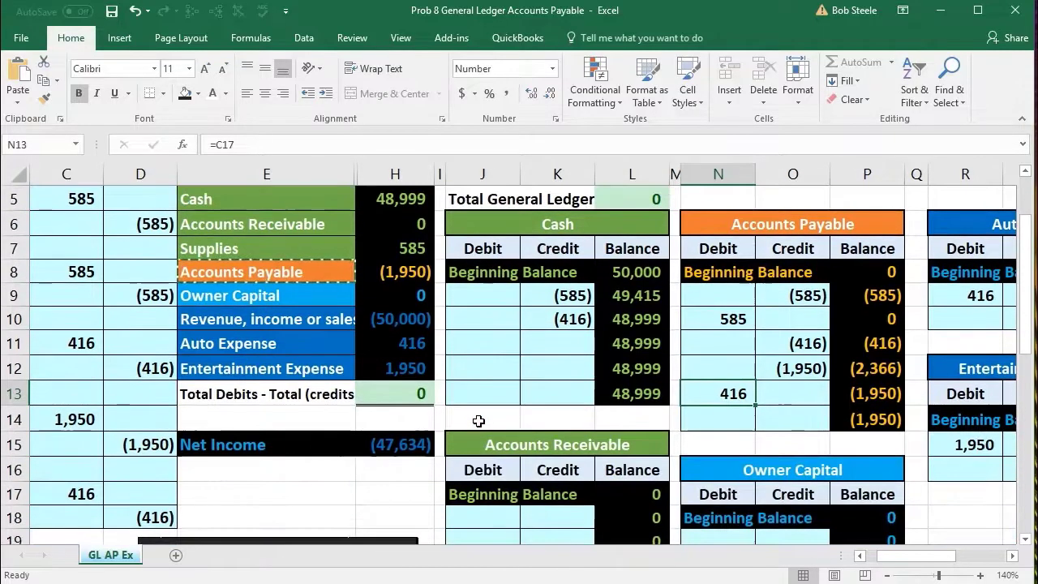